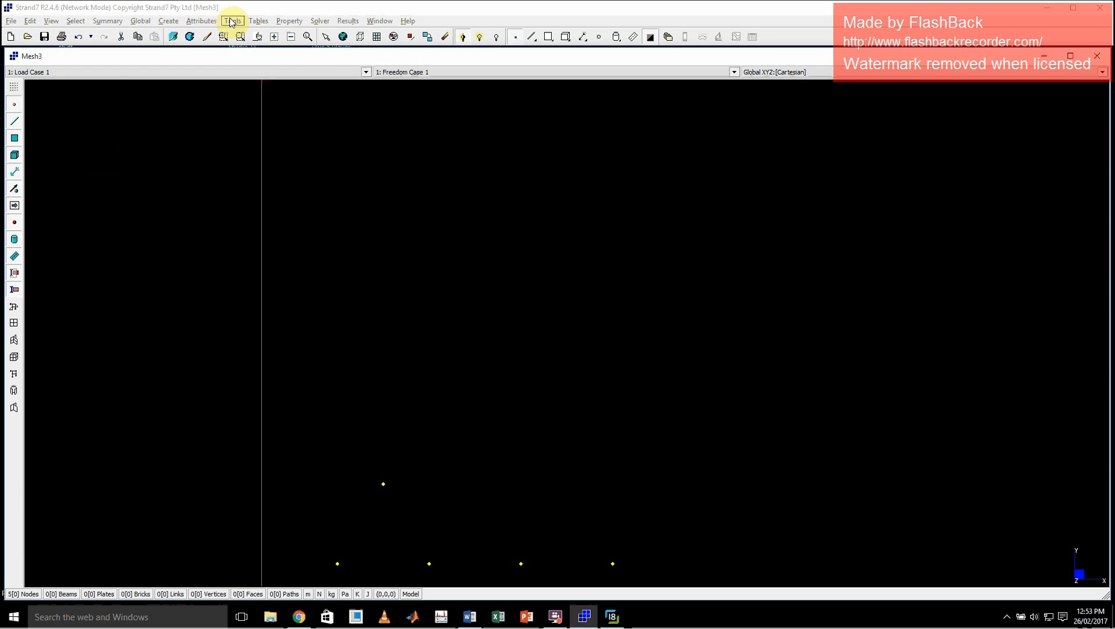
# Extrude the upper node into beams by an X increment of 3.0, repeated 2 times
pyautogui.click(231, 21)
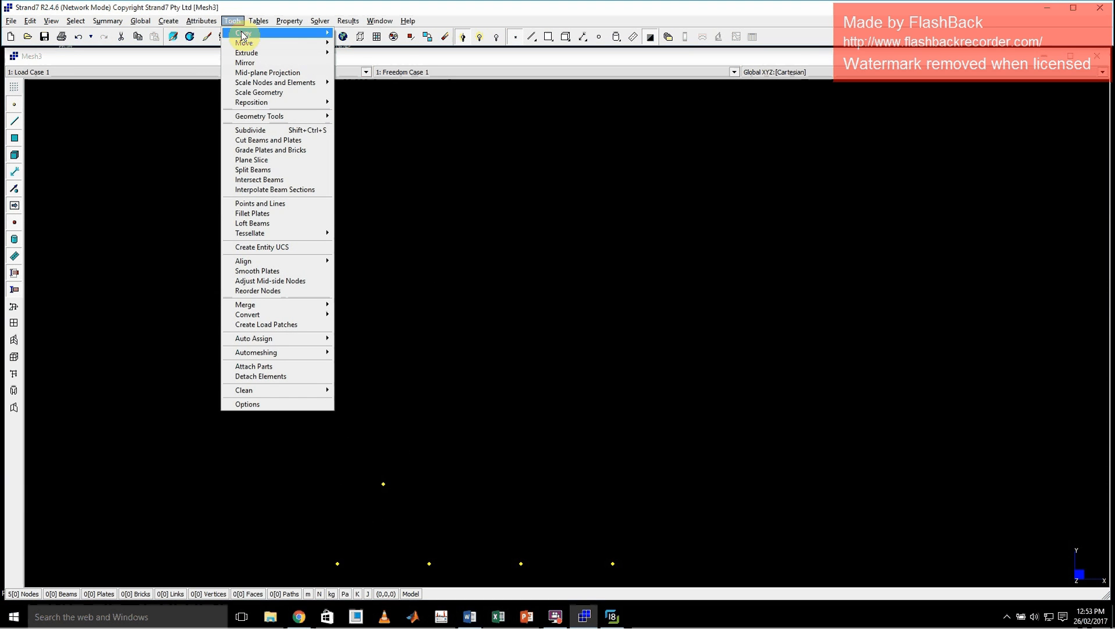
pyautogui.moveTo(243, 33)
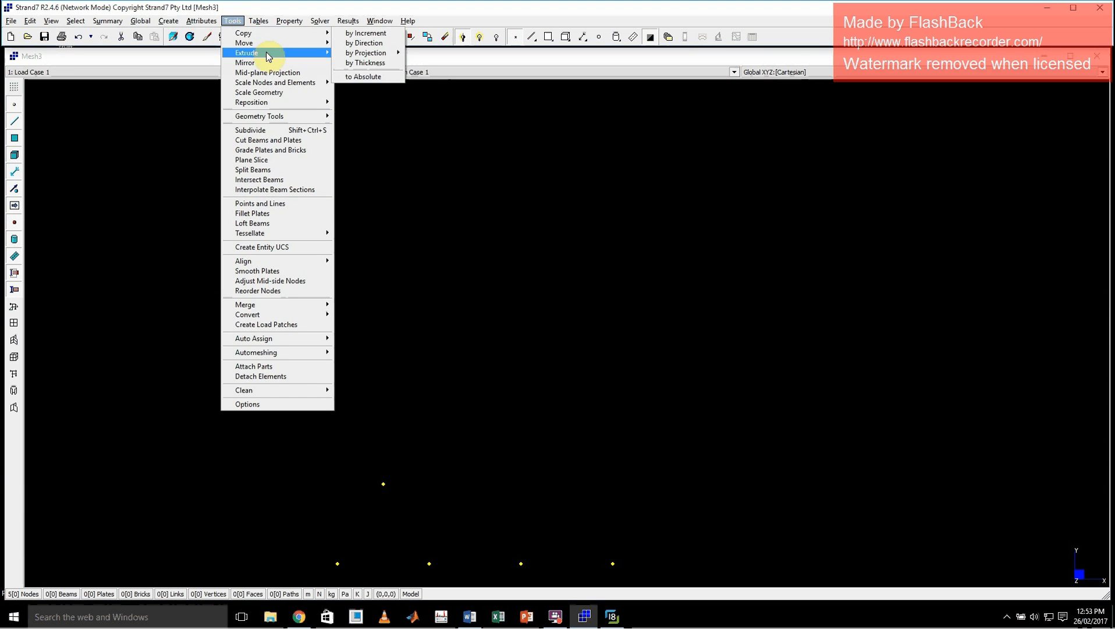
pyautogui.moveTo(269, 57)
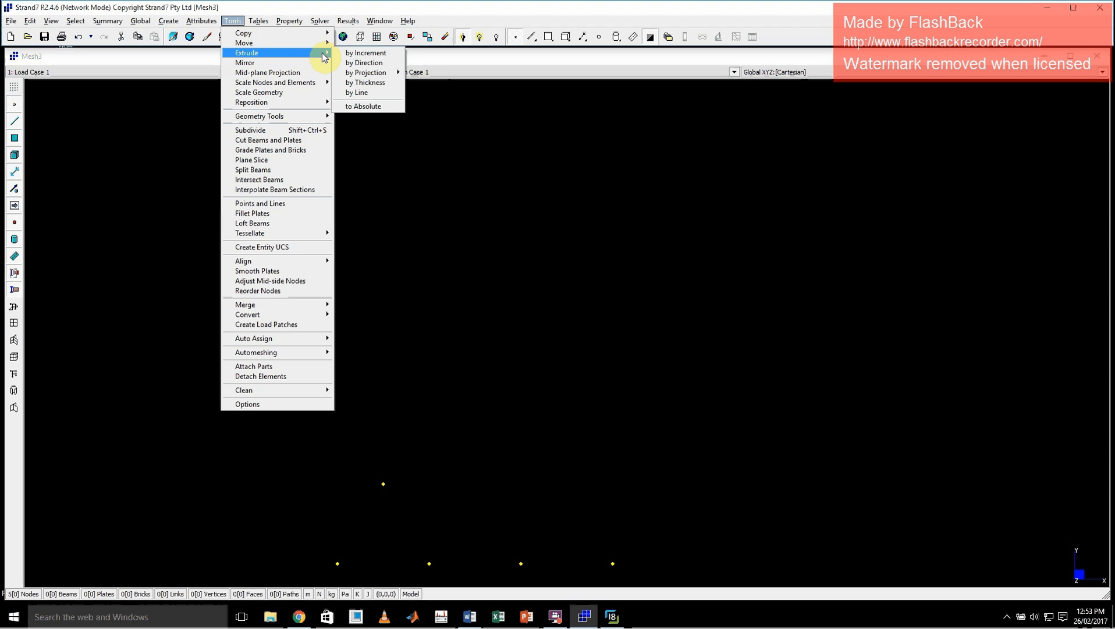
pyautogui.click(373, 55)
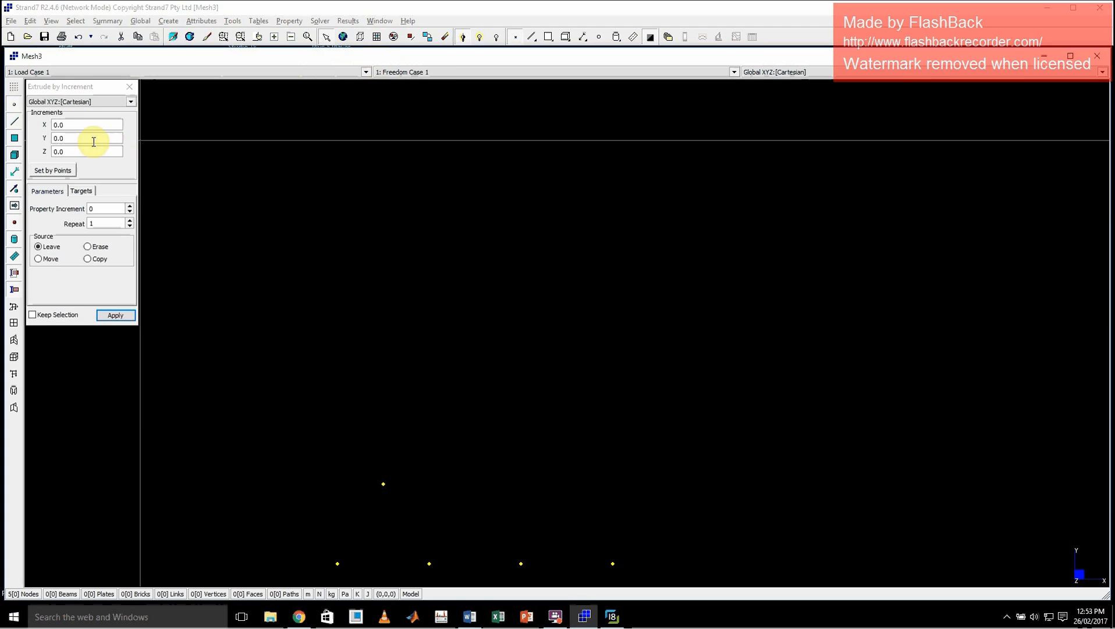
pyautogui.doubleClick(73, 127)
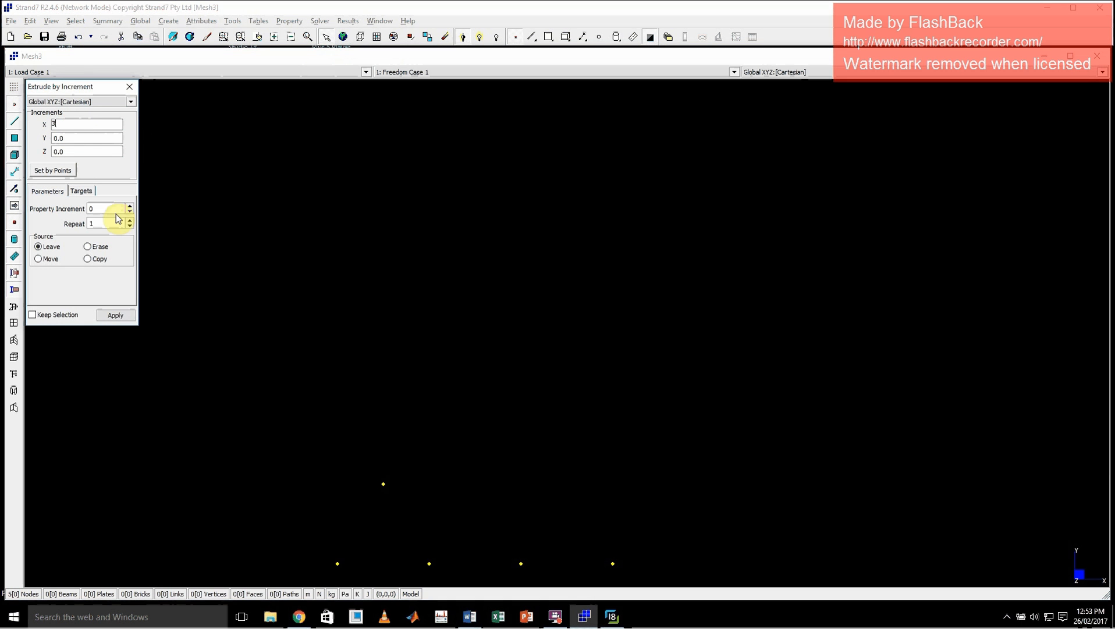
pyautogui.click(130, 221)
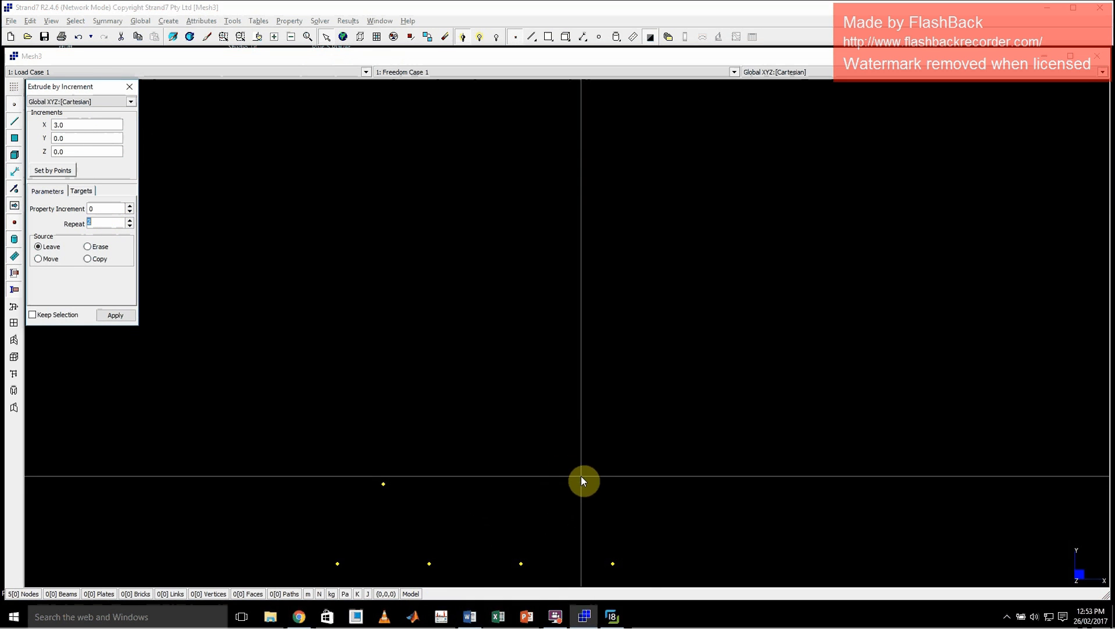
pyautogui.click(114, 317)
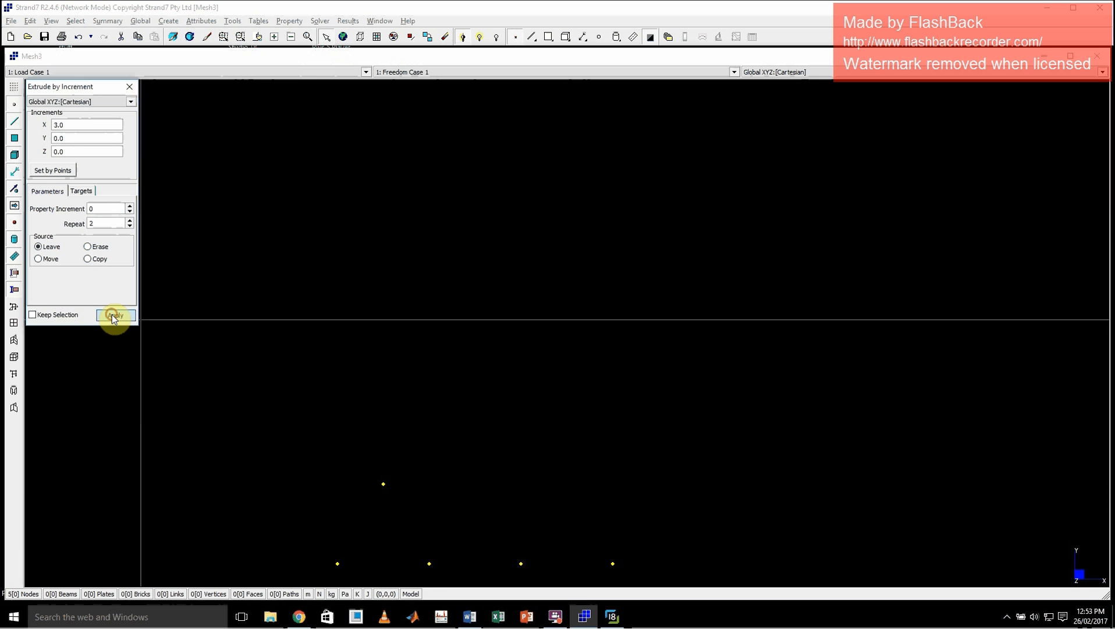
pyautogui.click(574, 347)
pyautogui.moveTo(364, 470); pyautogui.dragTo(423, 500)
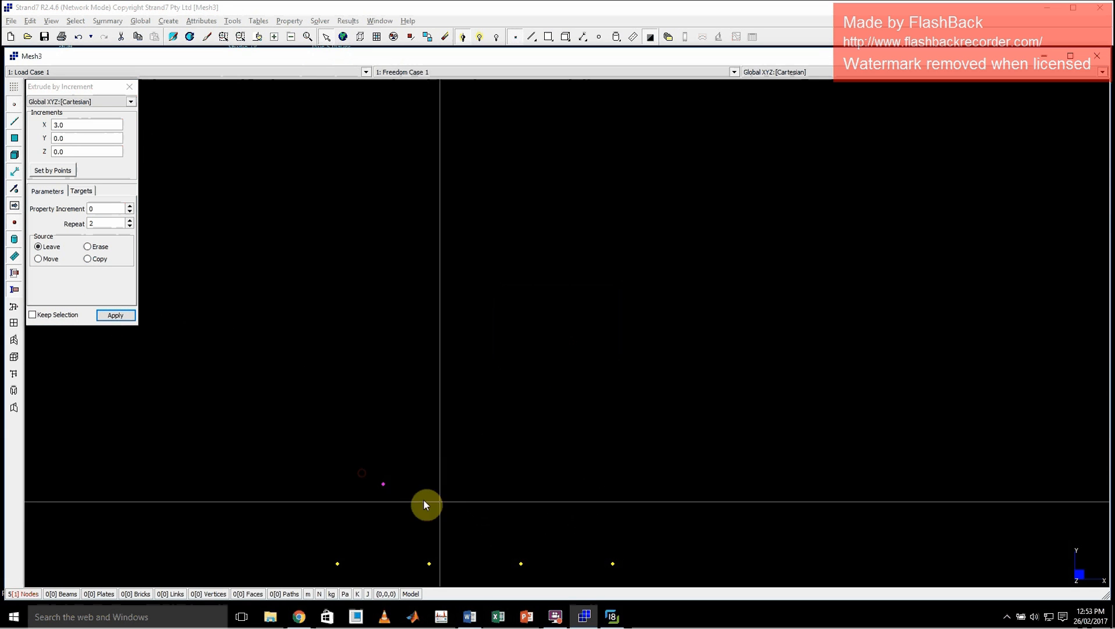
pyautogui.click(111, 317)
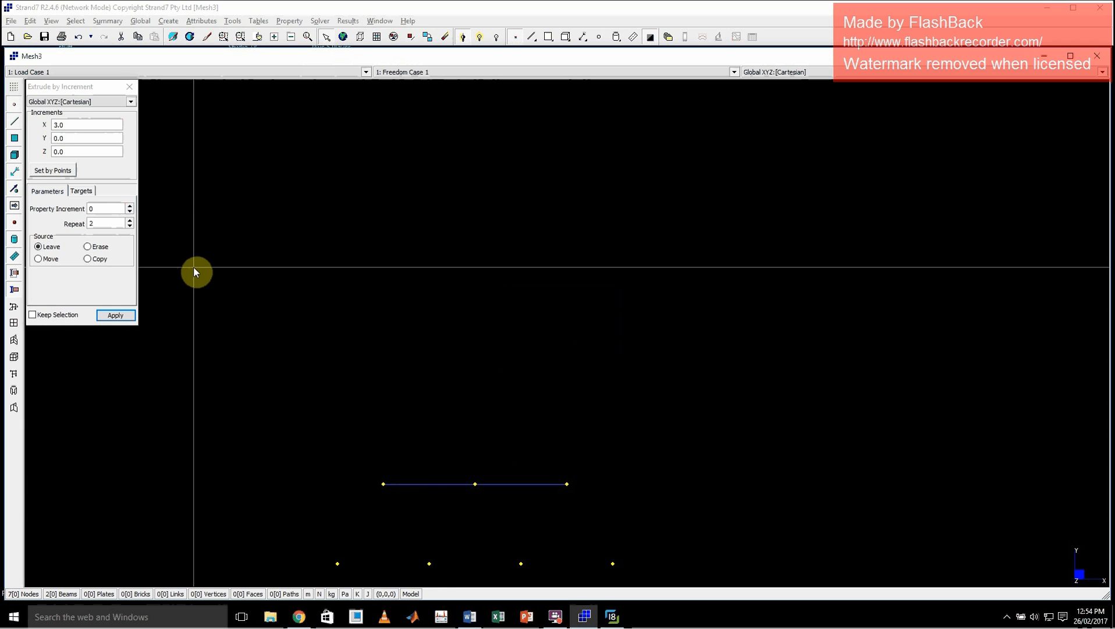
pyautogui.click(129, 86)
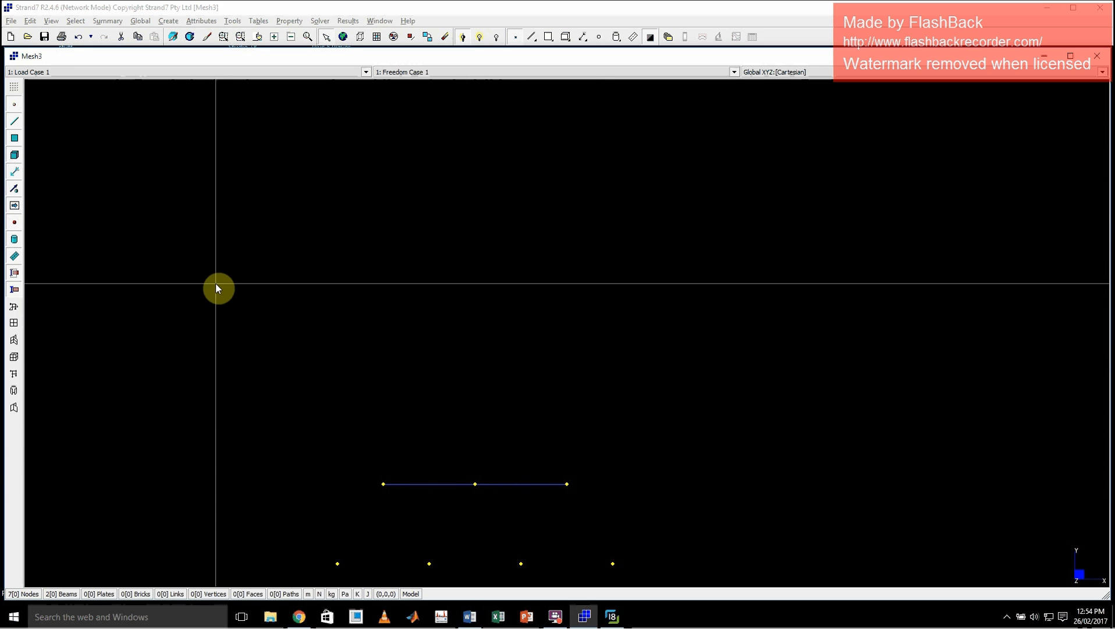
# Create Beam2 elements with beam property 2 joining the first three bottom nodes
pyautogui.hotkey('ctrl', 'n')
pyautogui.click(110, 87)
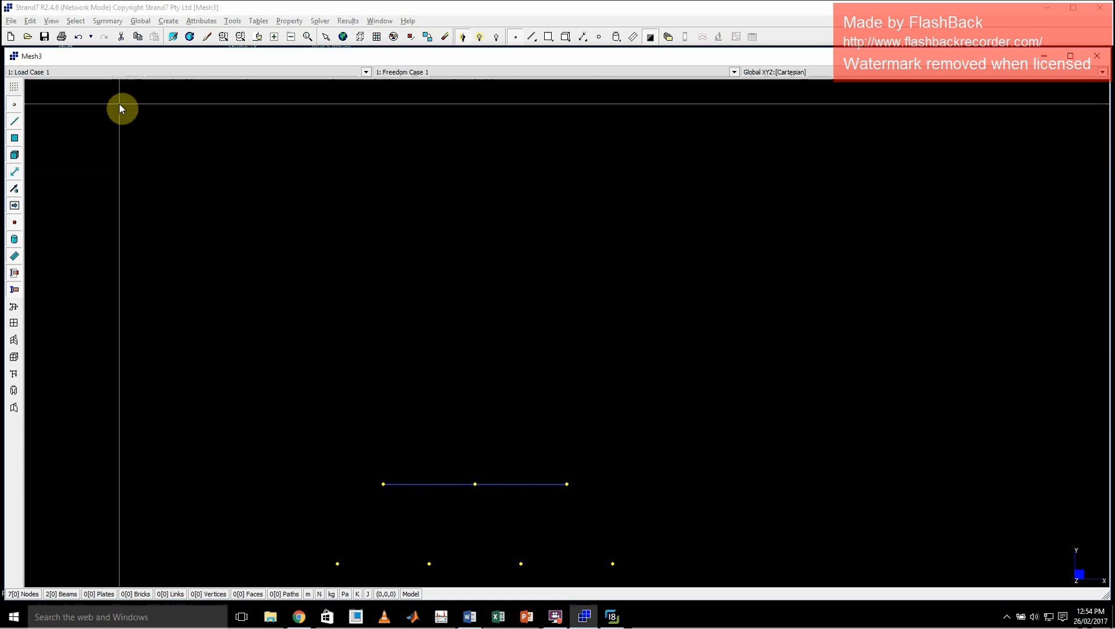
pyautogui.hotkey('ctrl', 'e')
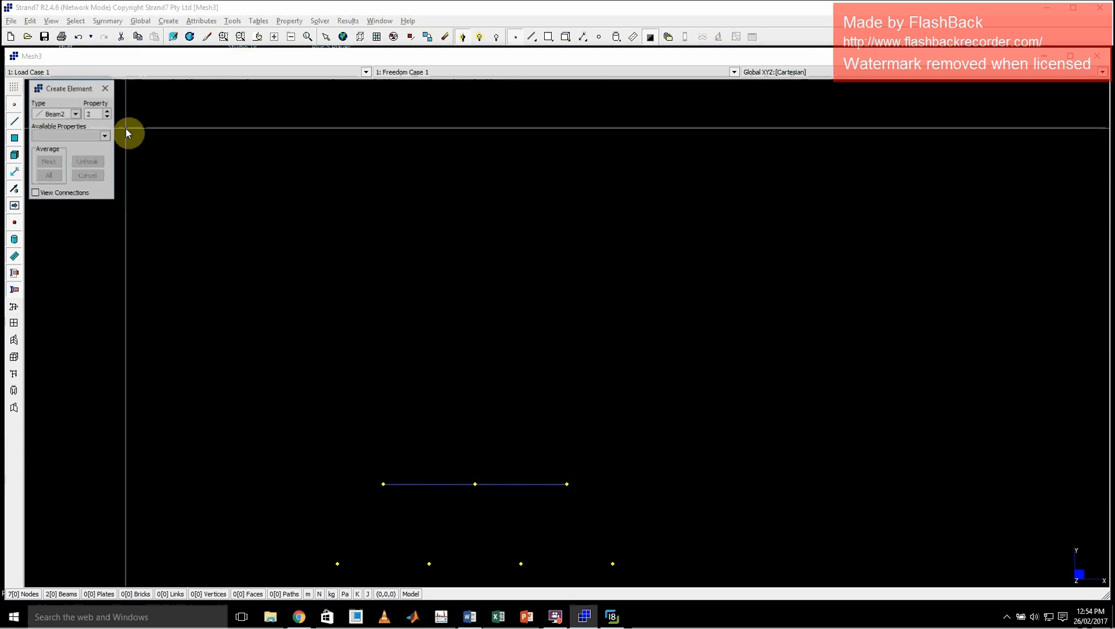
pyautogui.click(337, 563)
pyautogui.click(429, 564)
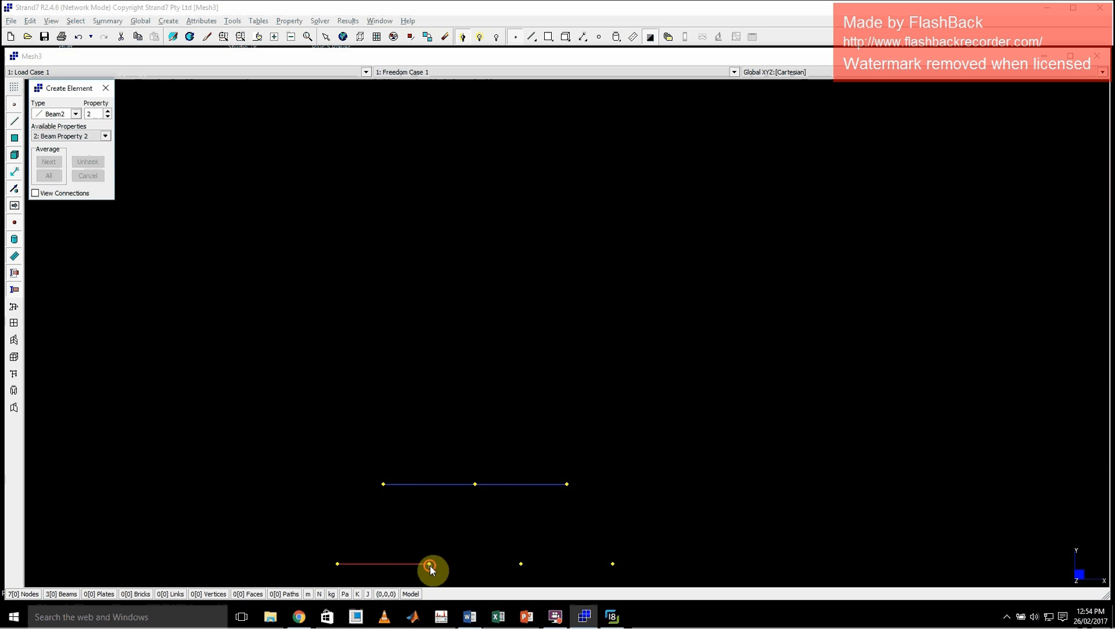
pyautogui.click(521, 563)
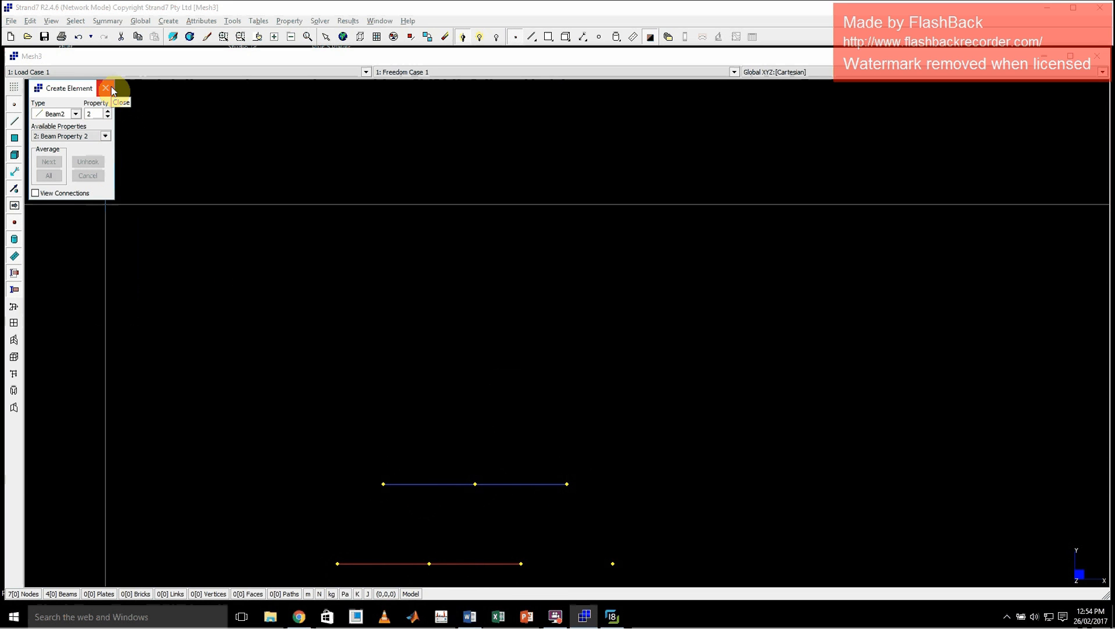
# Undo the bottom beams and the extruded top beams, and close element creation
pyautogui.hotkey('ctrl', 'z')
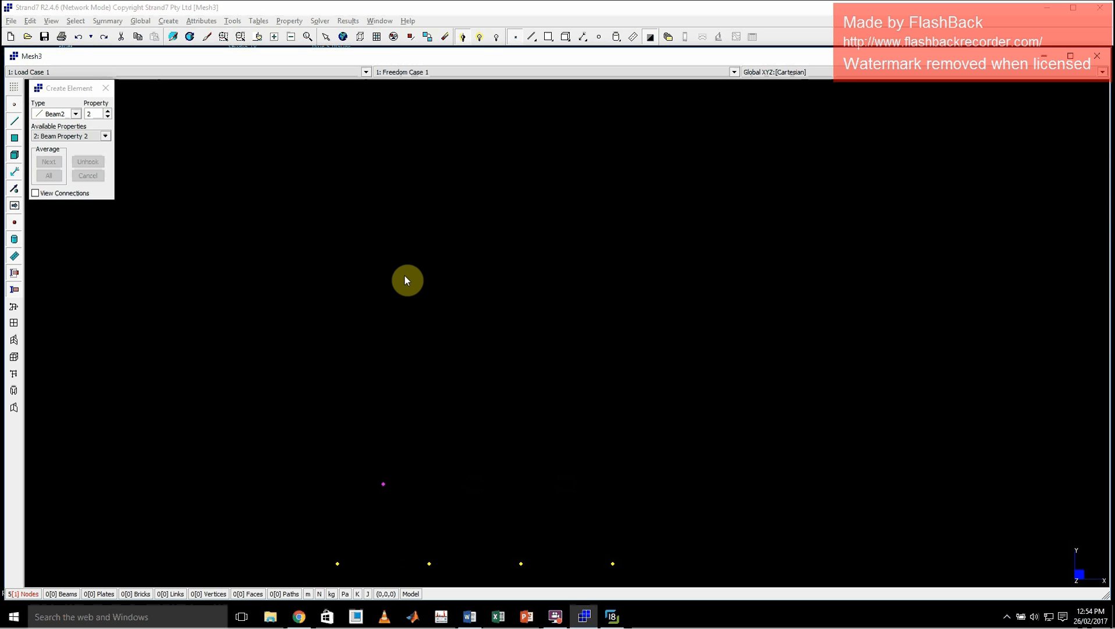
pyautogui.click(106, 89)
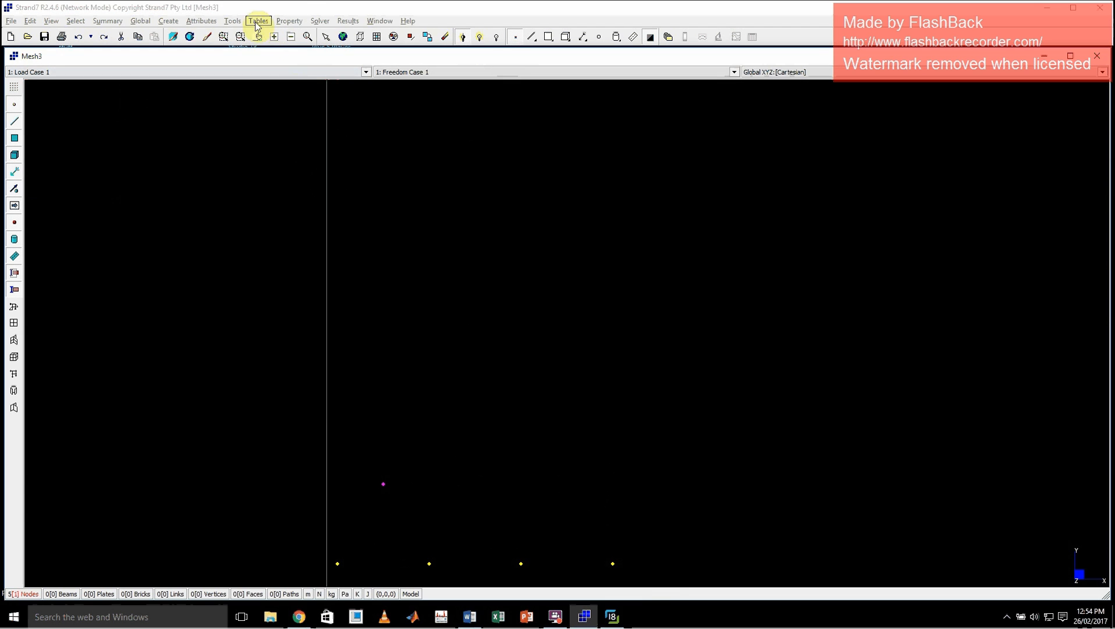
# Create a triangle of three Beam2 elements with property 1 between the first two bottom nodes and the upper node
pyautogui.hotkey('ctrl', 'e')
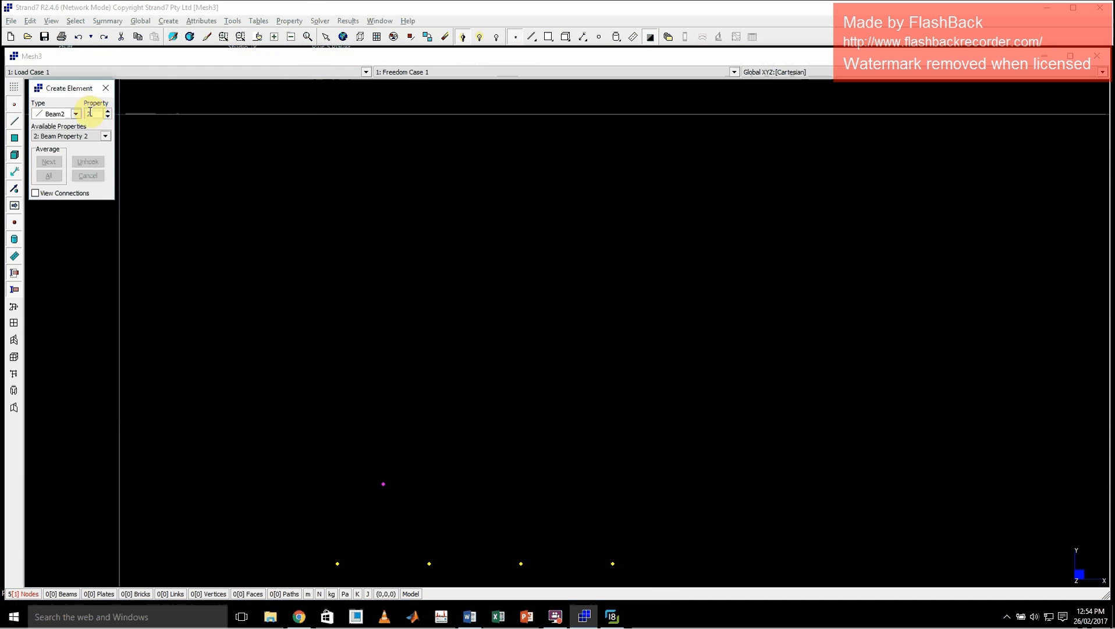
pyautogui.doubleClick(110, 115)
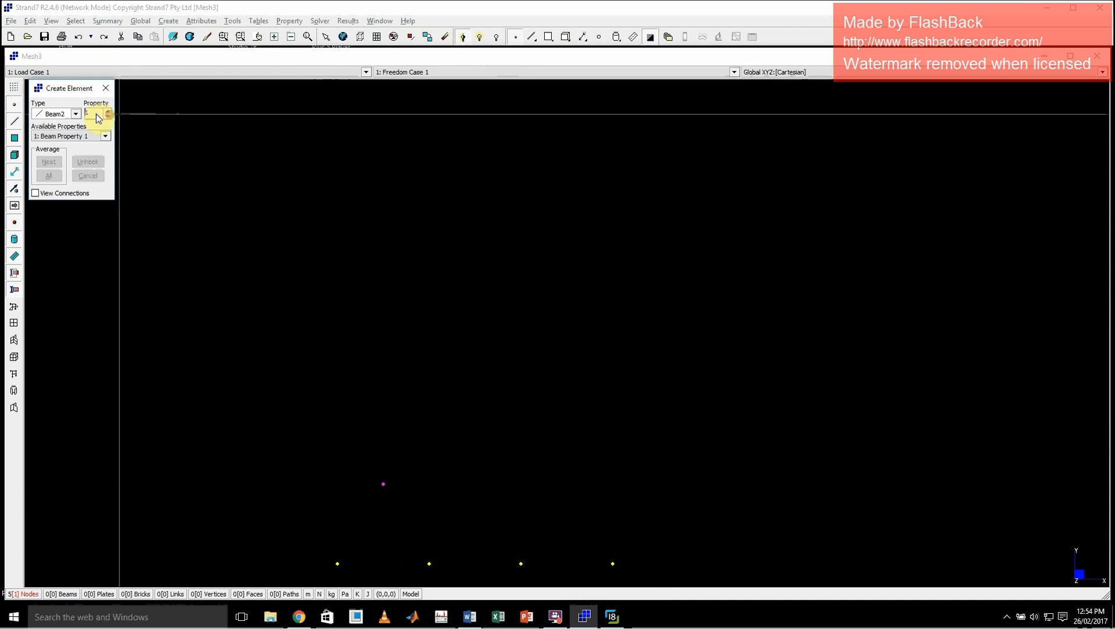
pyautogui.click(338, 564)
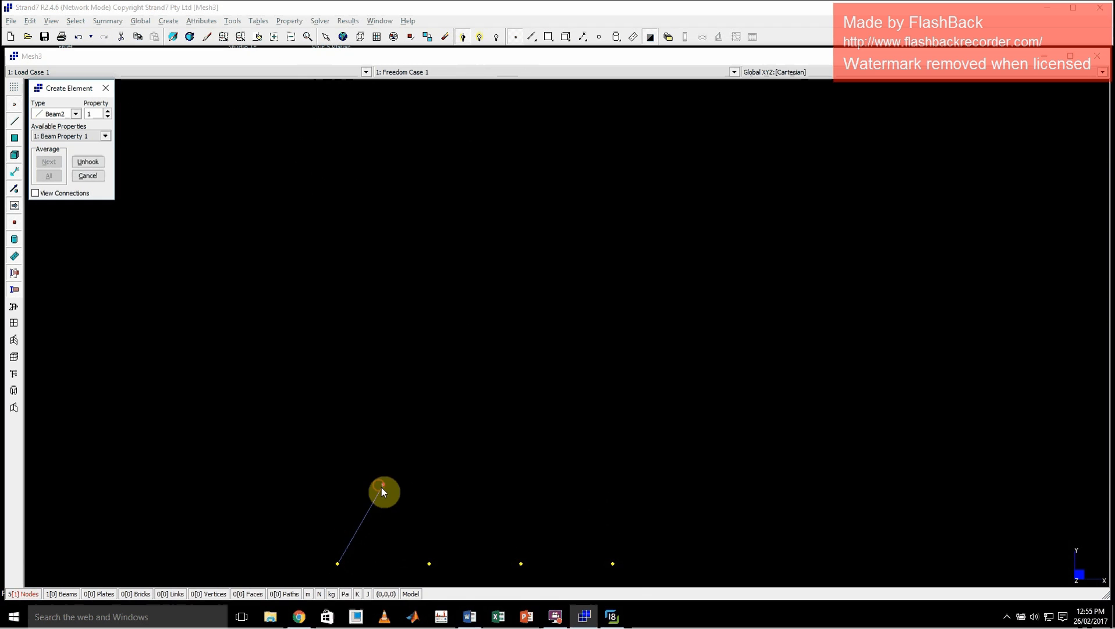
pyautogui.click(383, 484)
pyautogui.click(429, 563)
pyautogui.click(388, 485)
pyautogui.click(429, 562)
pyautogui.click(342, 564)
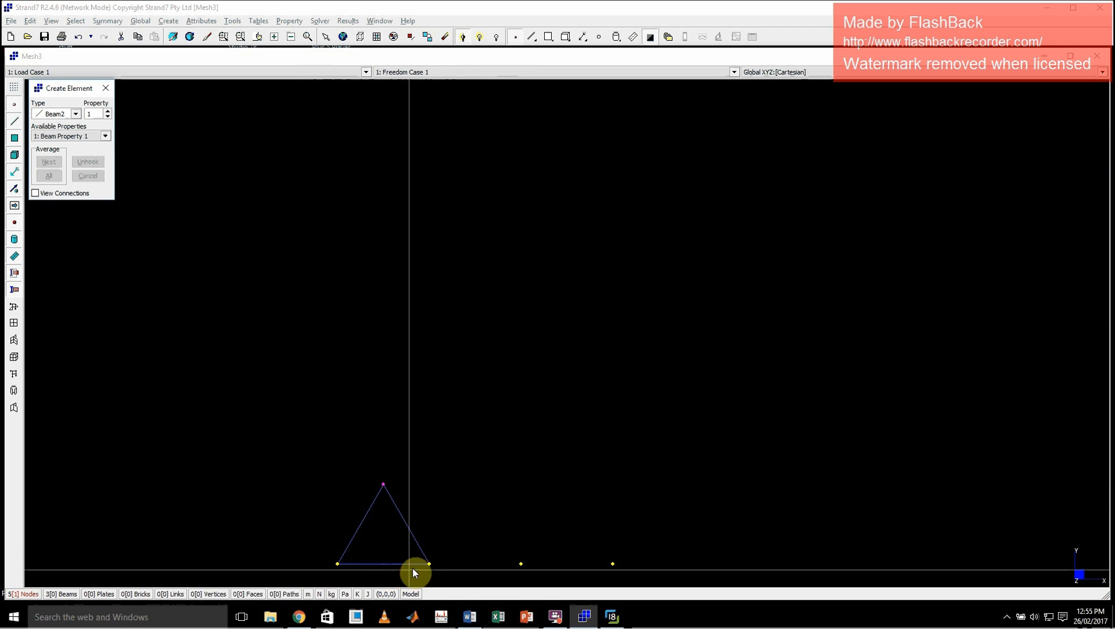
pyautogui.click(104, 90)
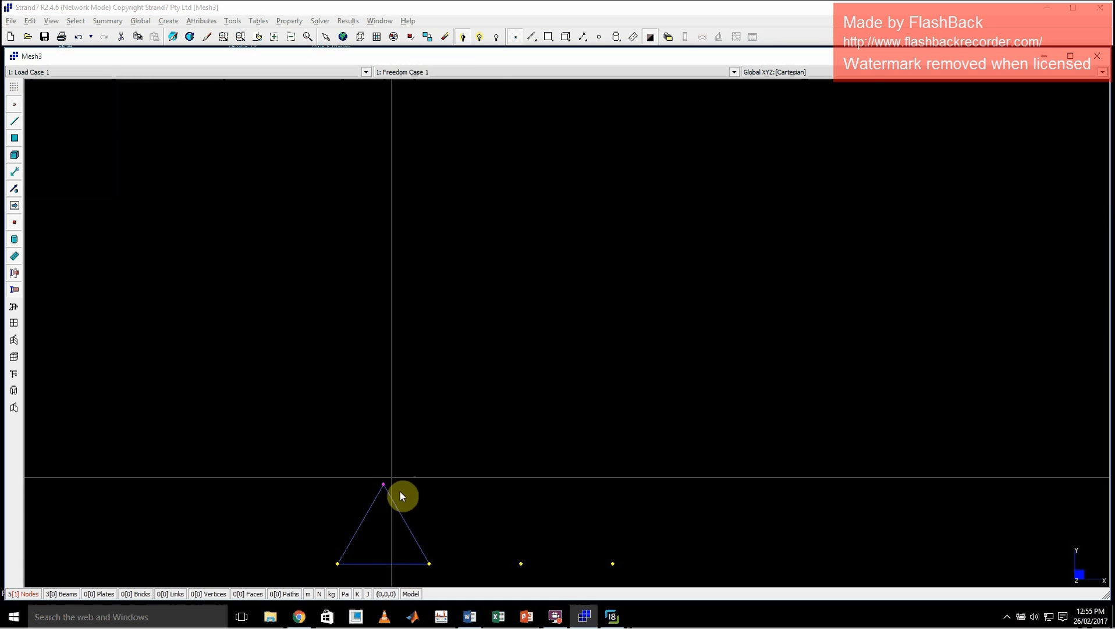
# Check the reference truss diagram in the image viewer, and select all three nodes and three beams of the triangle in Strand7
pyautogui.click(612, 617)
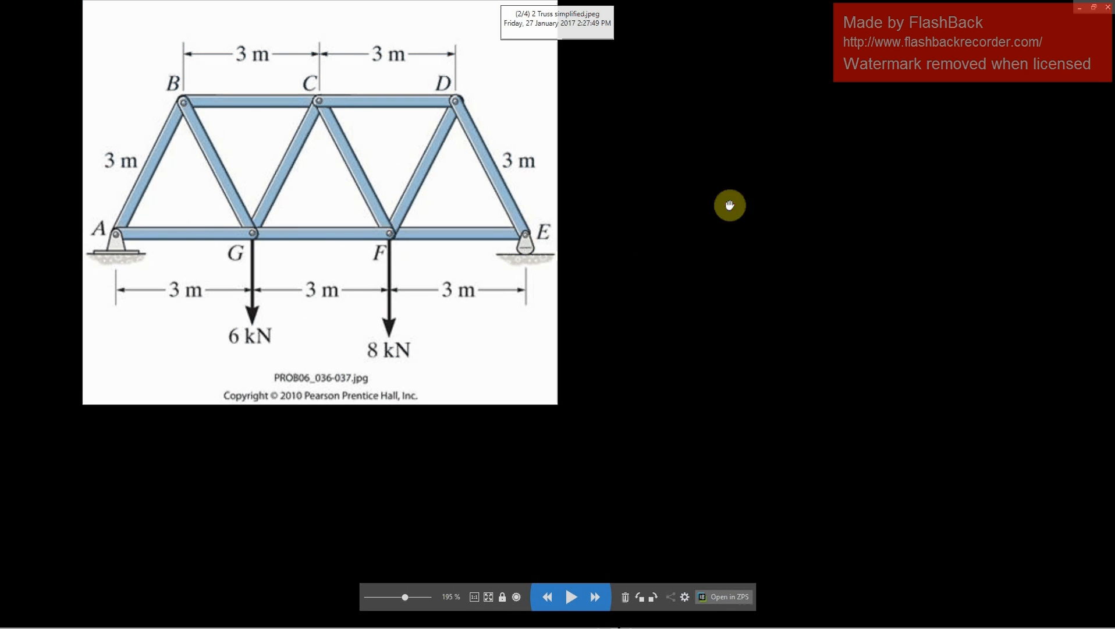
pyautogui.click(1081, 7)
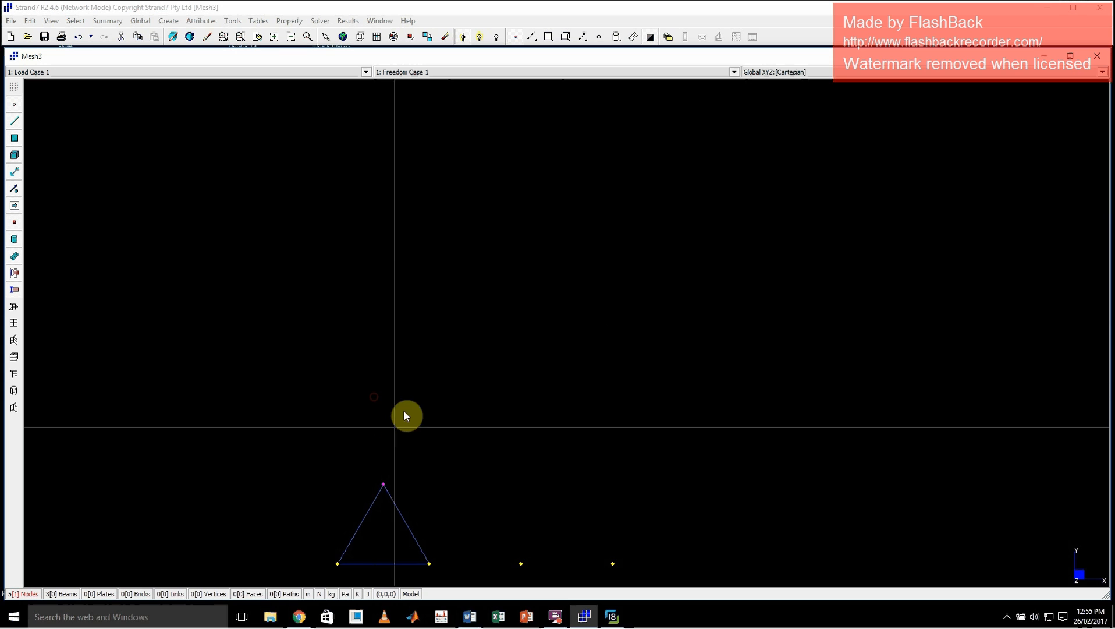
pyautogui.click(531, 41)
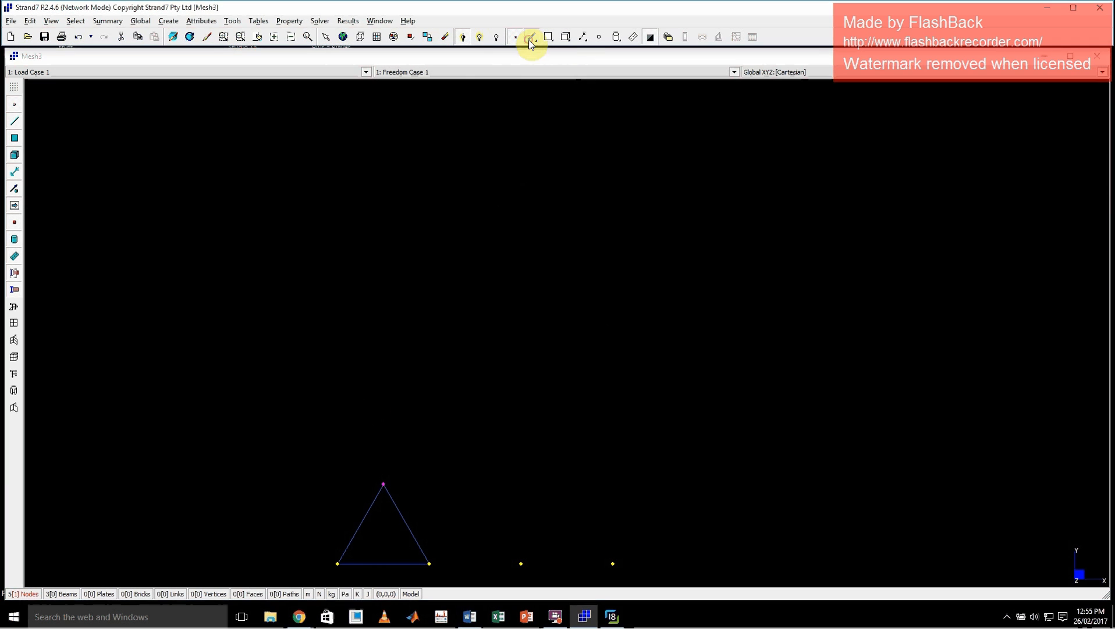
pyautogui.click(325, 37)
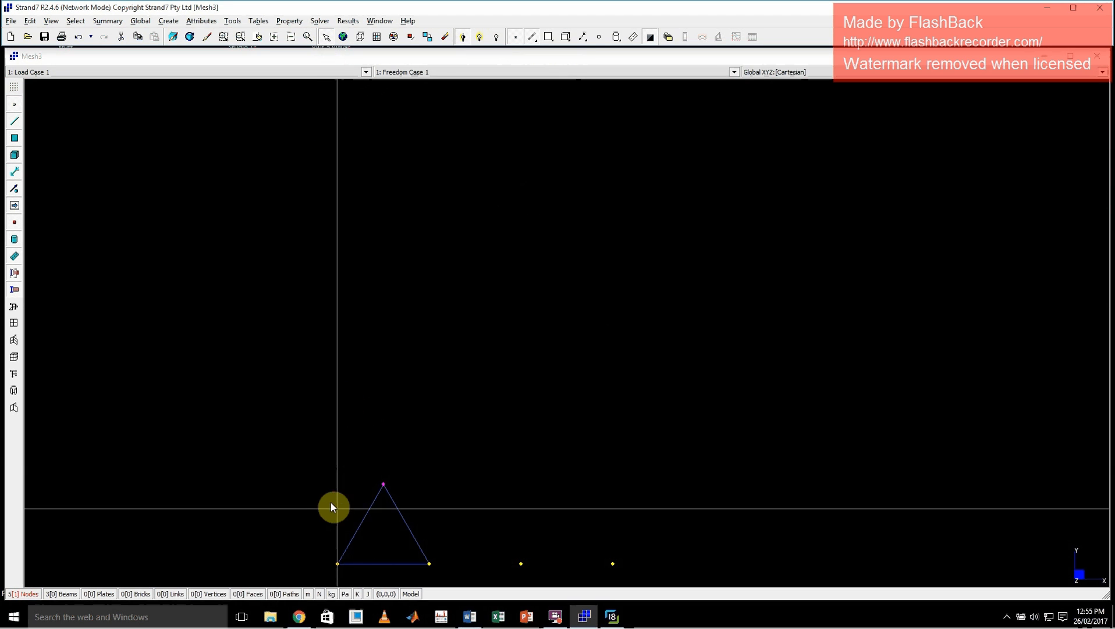
pyautogui.moveTo(309, 464); pyautogui.dragTo(461, 580)
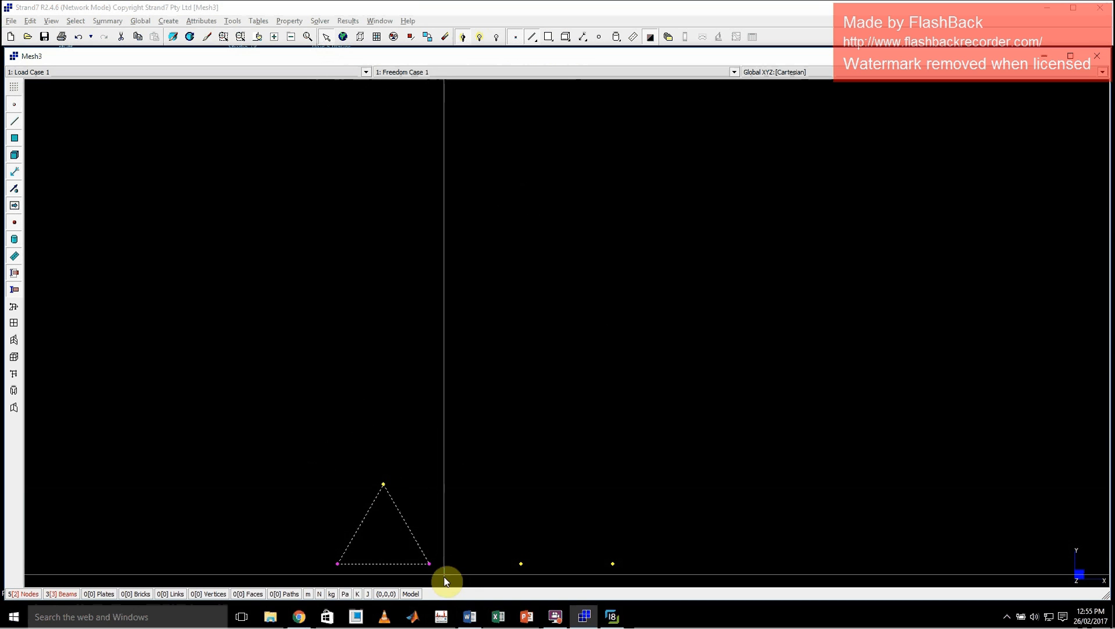
pyautogui.moveTo(443, 574); pyautogui.dragTo(326, 483)
pyautogui.moveTo(296, 443); pyautogui.dragTo(455, 578)
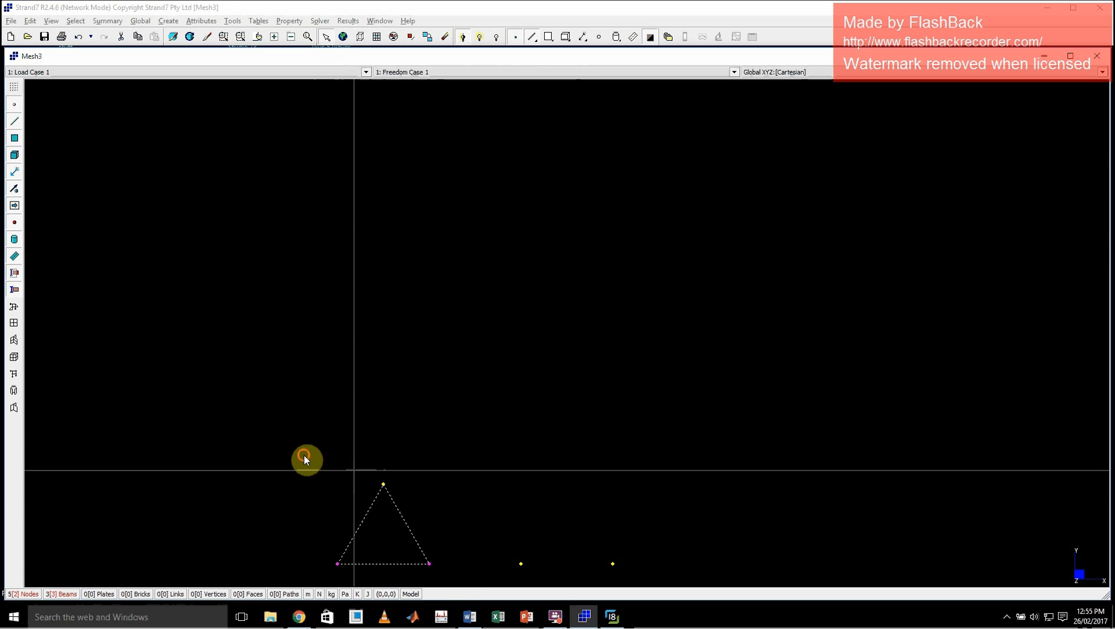
pyautogui.moveTo(304, 455); pyautogui.dragTo(449, 570)
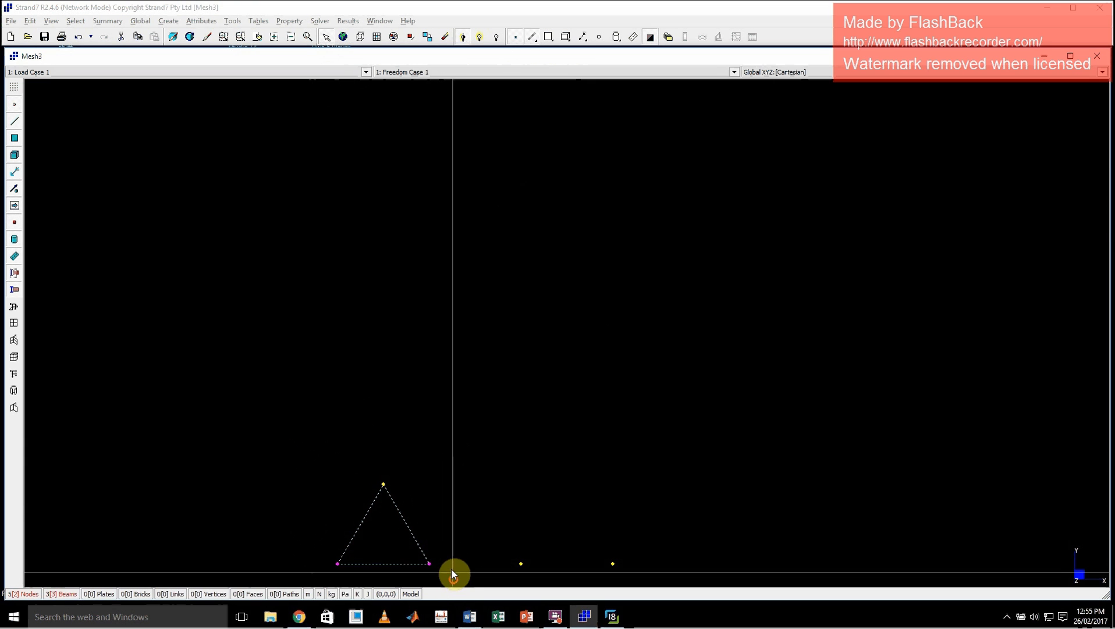
pyautogui.click(445, 38)
pyautogui.moveTo(287, 442); pyautogui.dragTo(453, 581)
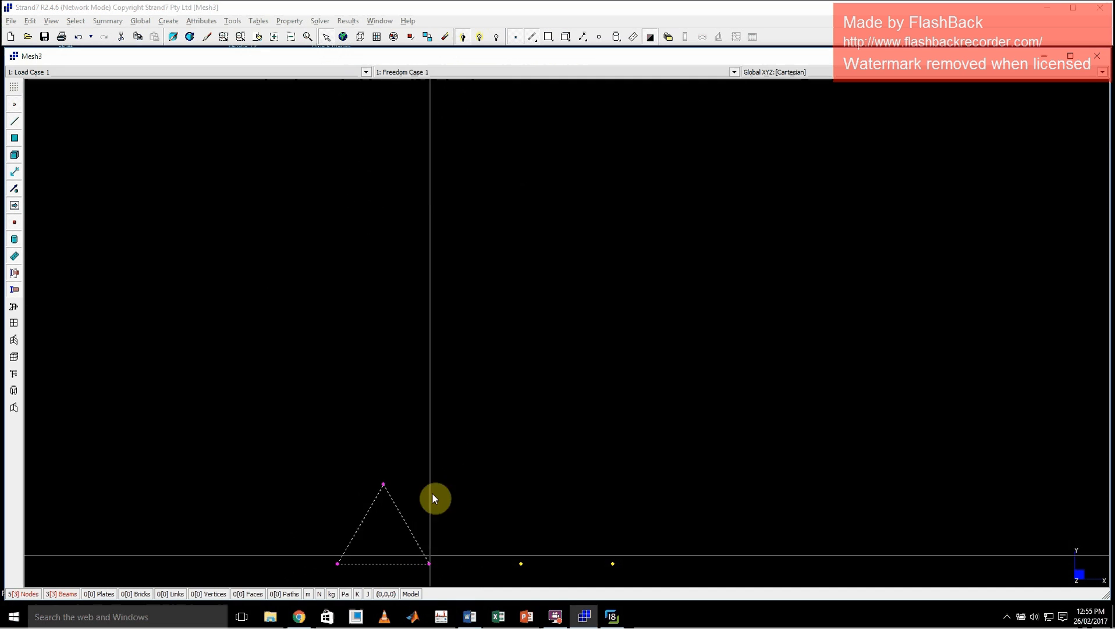
# Copy the selected triangle by an X increment of 3.0, repeated 2 times, and undo the copy
pyautogui.click(232, 21)
pyautogui.moveTo(243, 33)
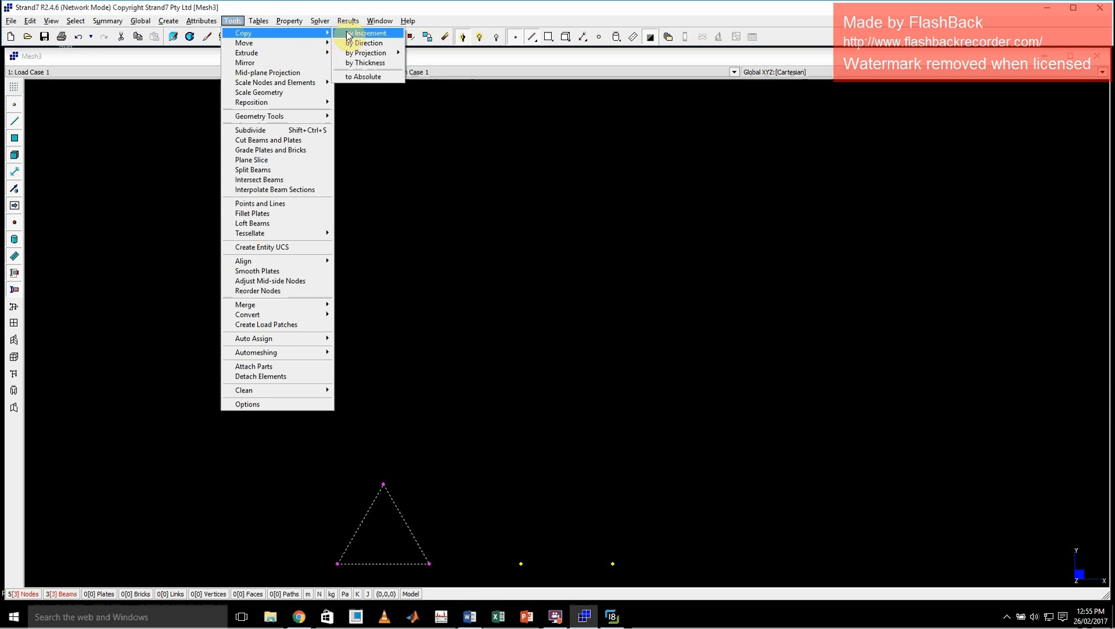
pyautogui.click(365, 33)
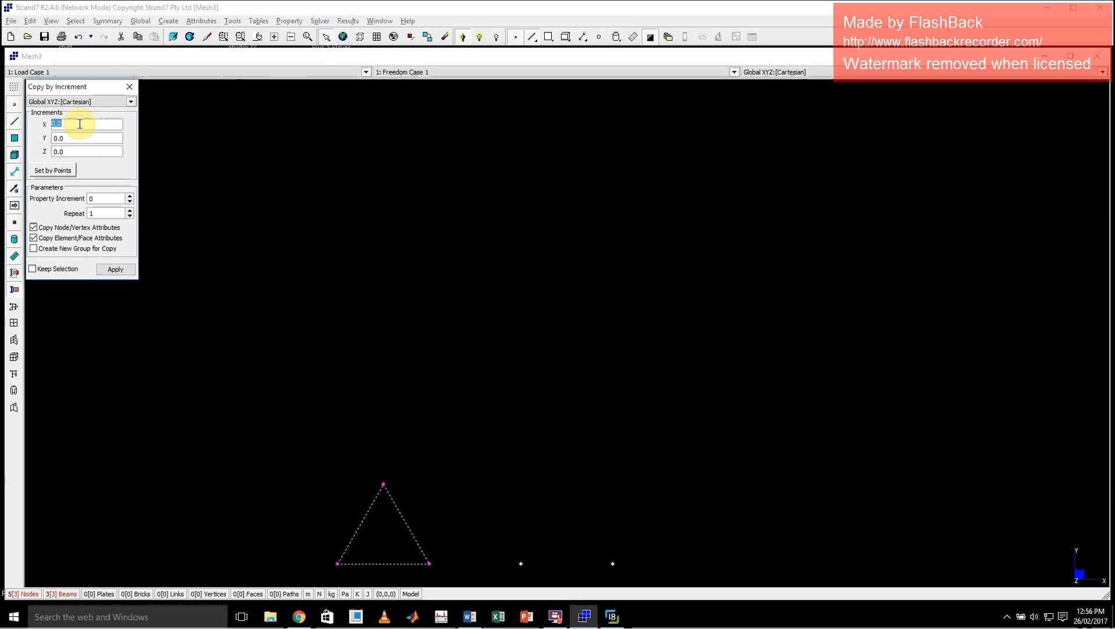
pyautogui.click(129, 211)
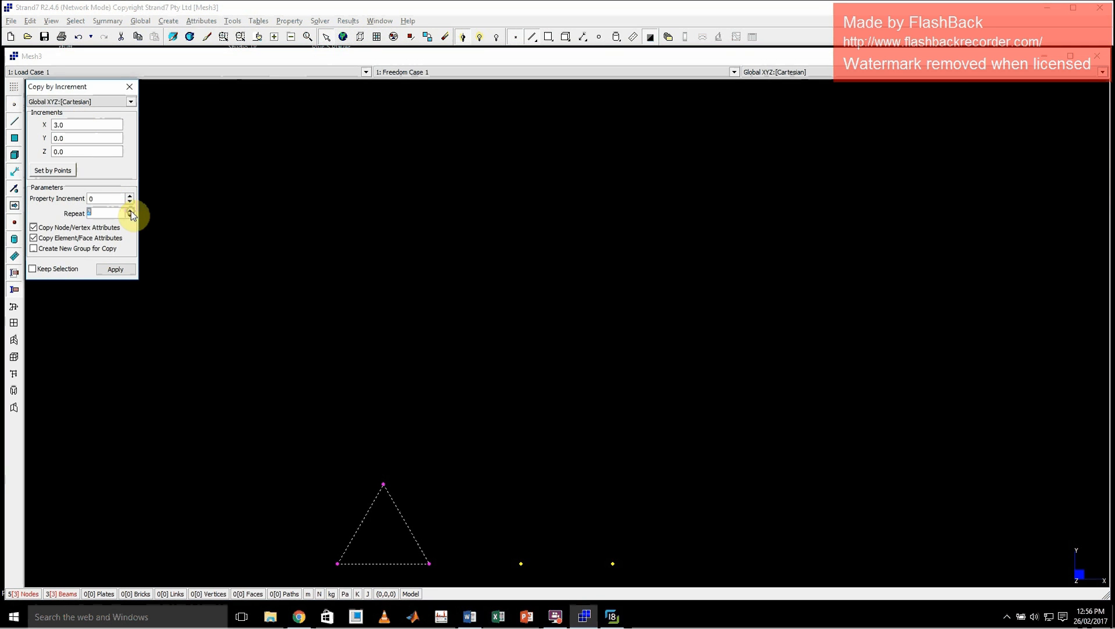
pyautogui.click(115, 270)
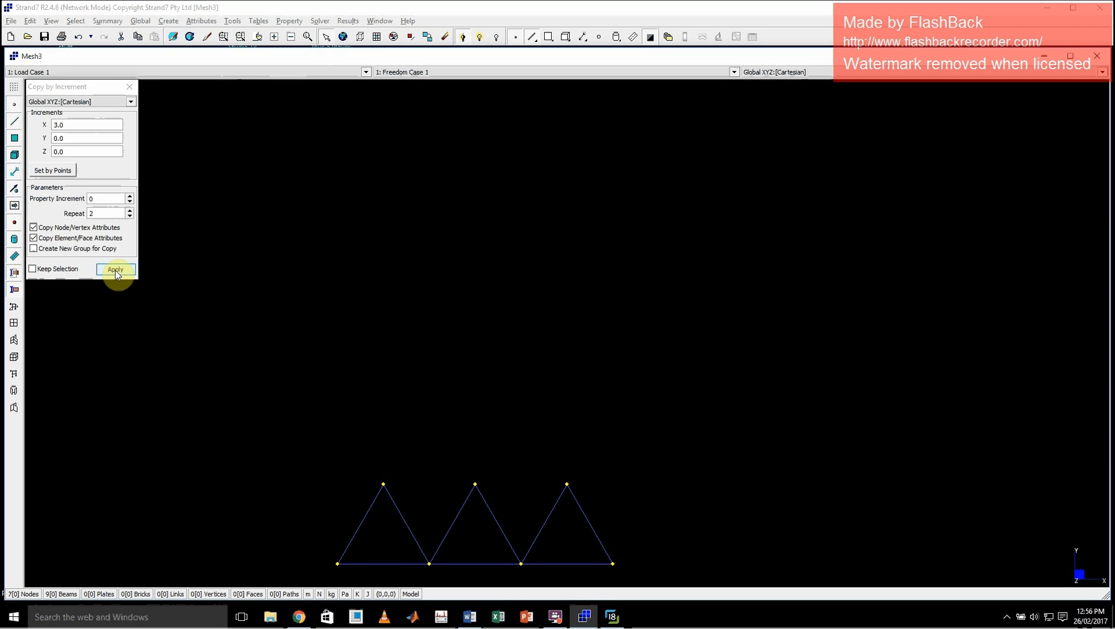
pyautogui.click(129, 86)
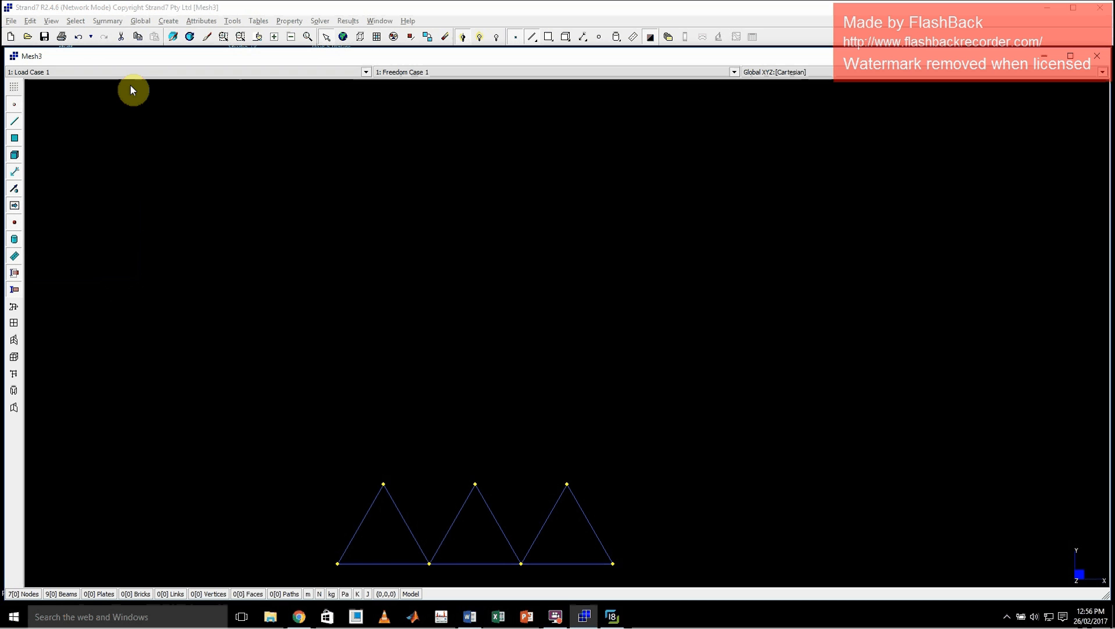
pyautogui.hotkey('ctrl', 'z')
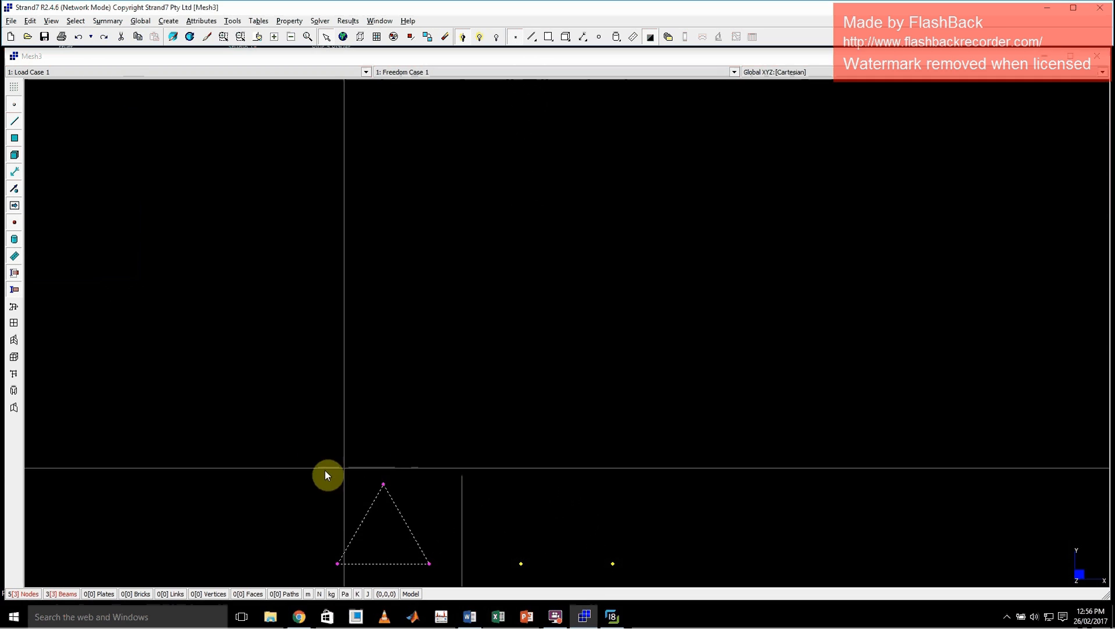
# Copy only the triangle's three beams by an X increment of 3.0, repeated 2 times, and undo the copy
pyautogui.moveTo(274, 456); pyautogui.dragTo(448, 582)
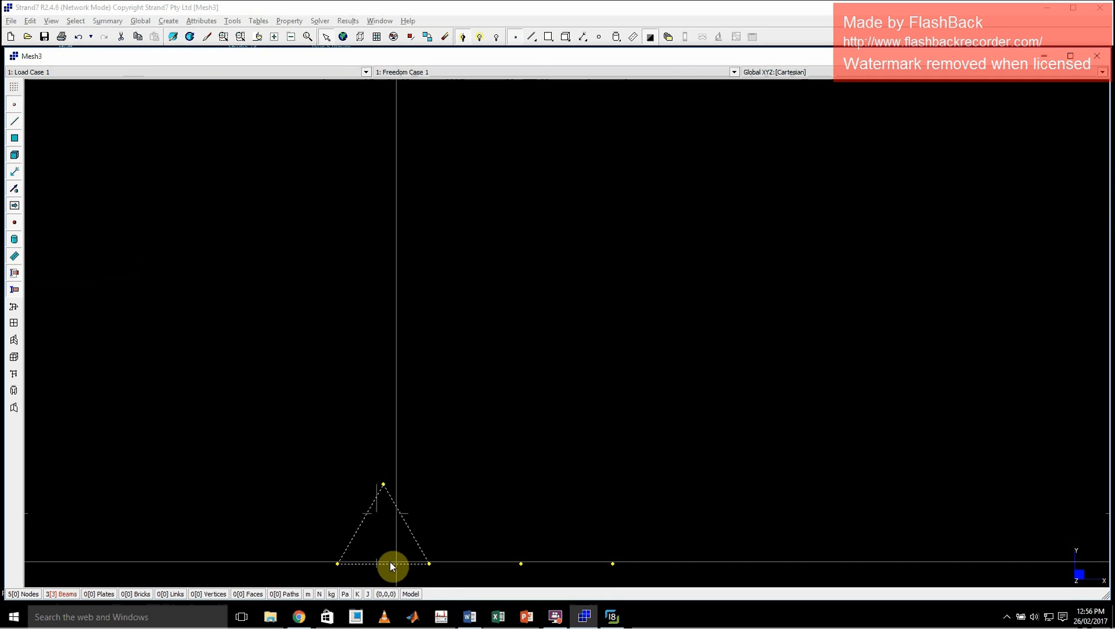
pyautogui.click(232, 21)
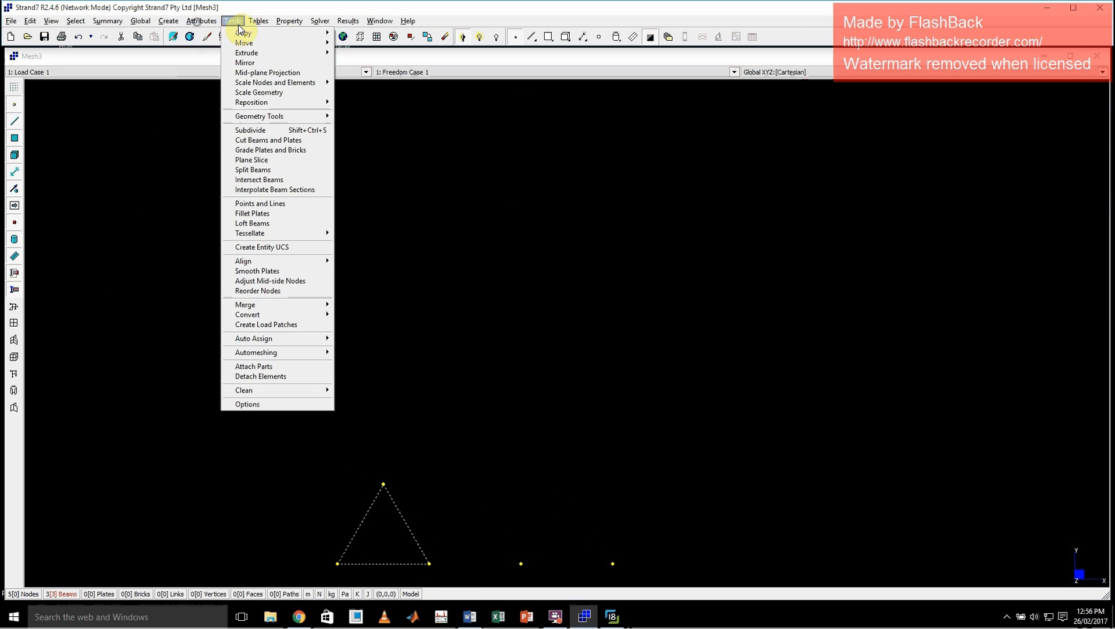
pyautogui.moveTo(286, 34)
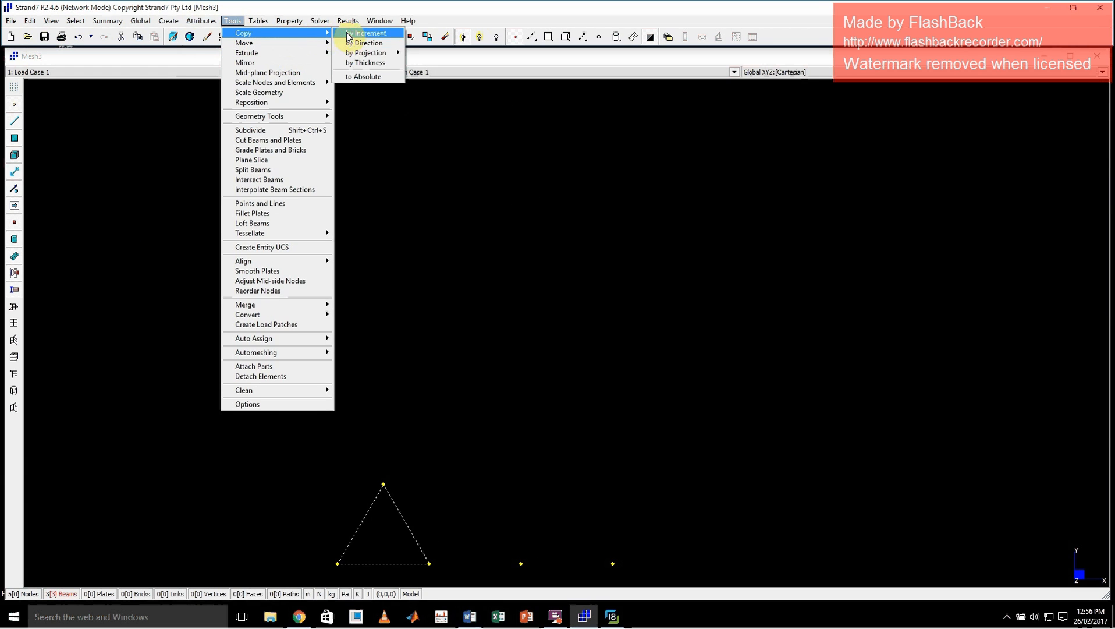
pyautogui.click(352, 33)
pyautogui.click(74, 125)
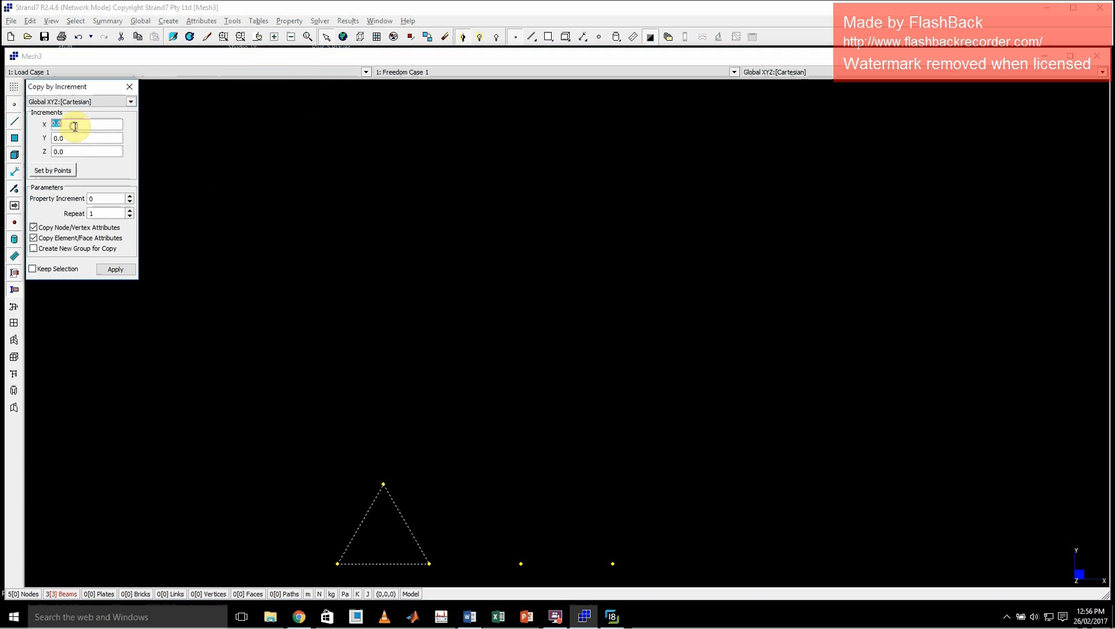
pyautogui.click(131, 210)
pyautogui.click(114, 270)
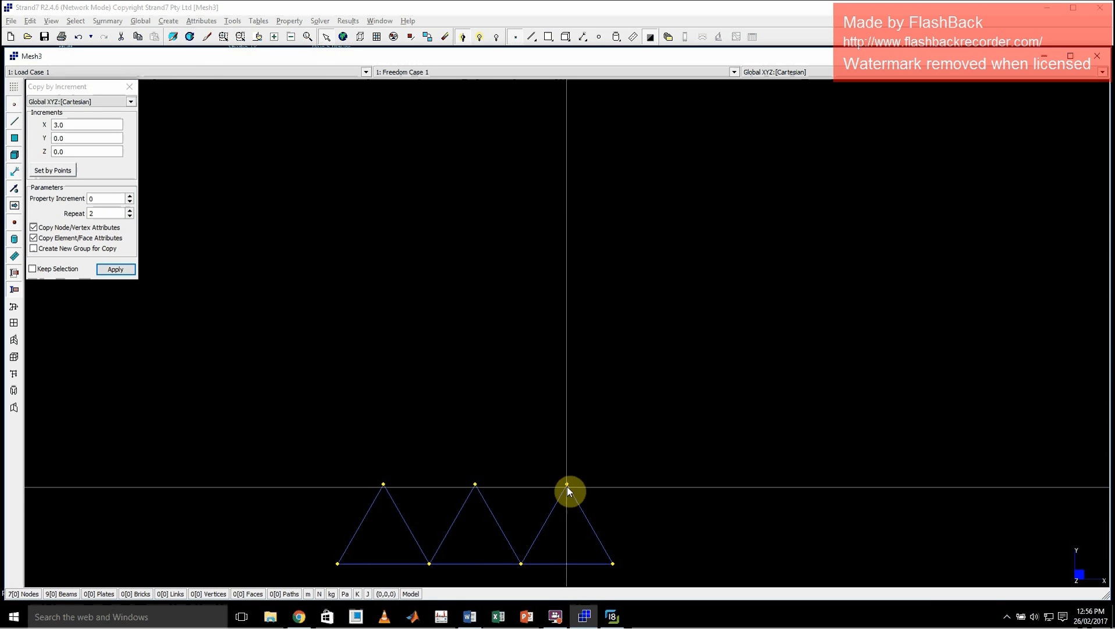
pyautogui.click(129, 86)
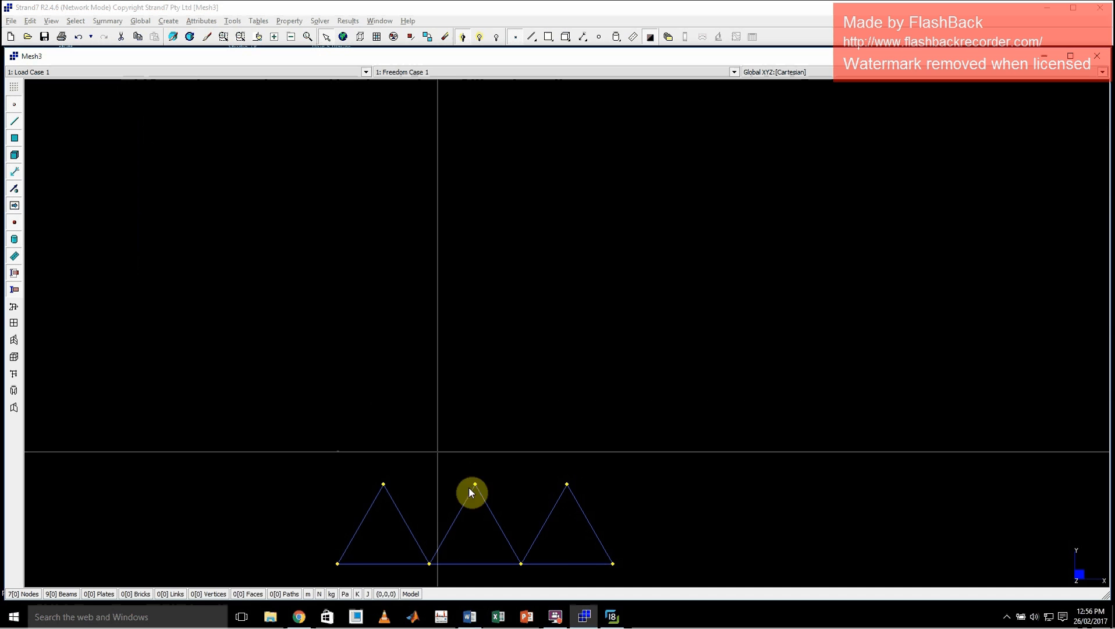
pyautogui.hotkey('ctrl', 'z')
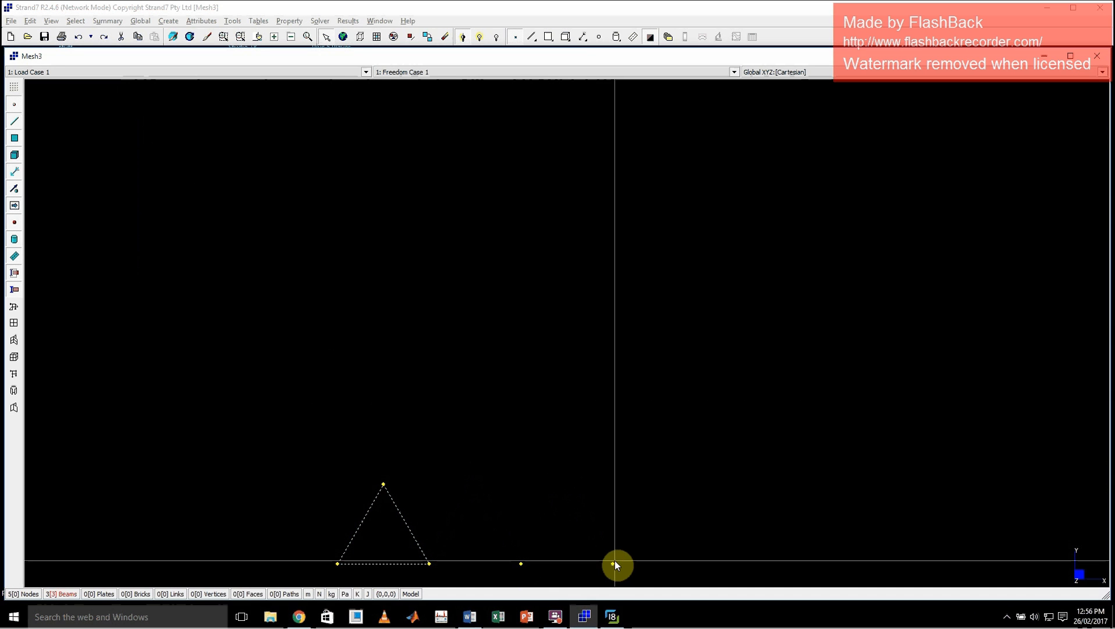
# Copy the triangle's three selected beams by an X increment of 3.0, repeated 2 times
pyautogui.click(254, 22)
pyautogui.moveTo(232, 21)
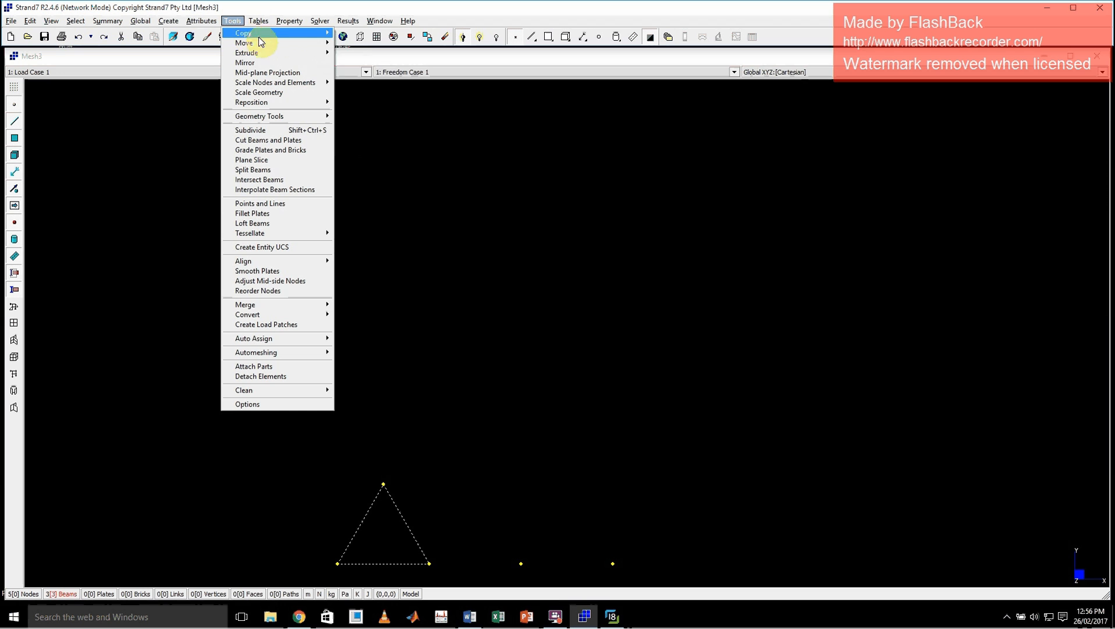
pyautogui.moveTo(259, 34)
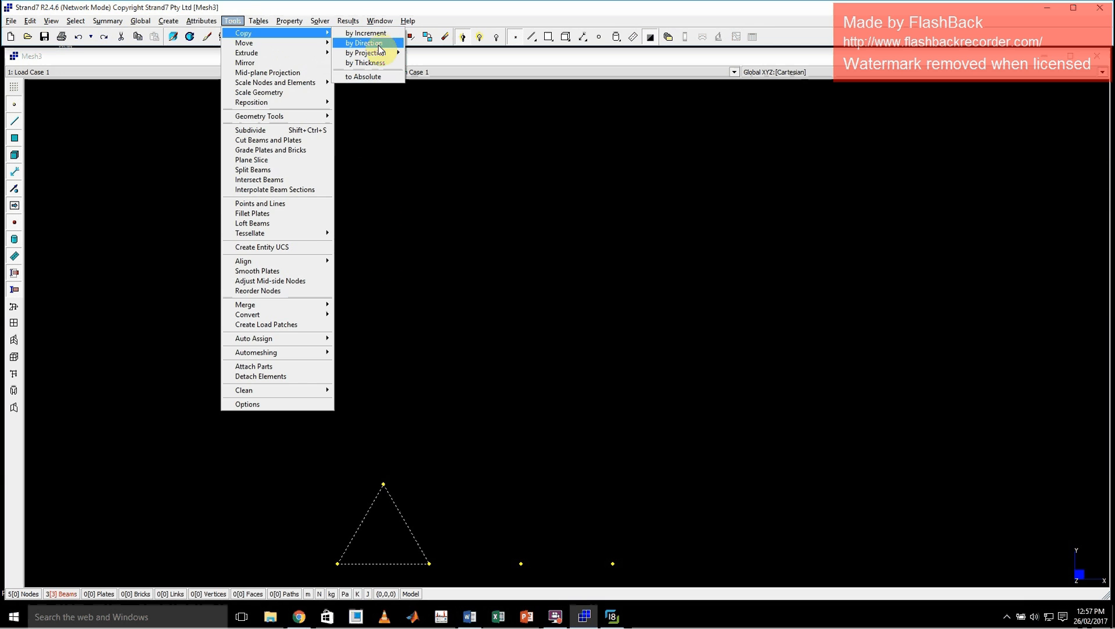
pyautogui.click(366, 33)
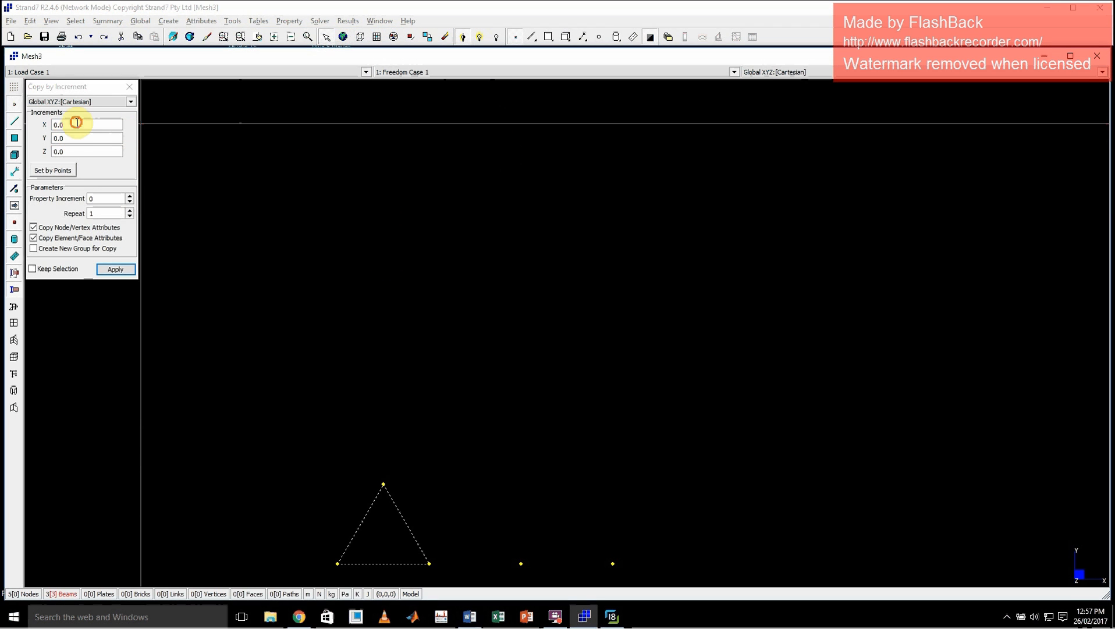
pyautogui.doubleClick(76, 124)
pyautogui.write('3')
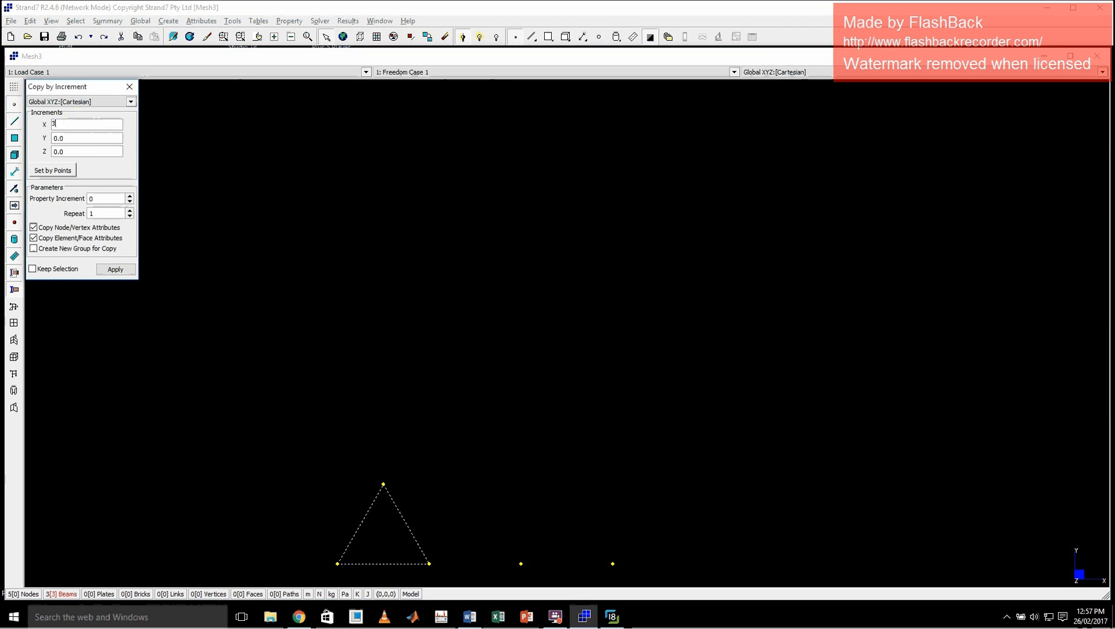
pyautogui.click(129, 210)
pyautogui.click(115, 271)
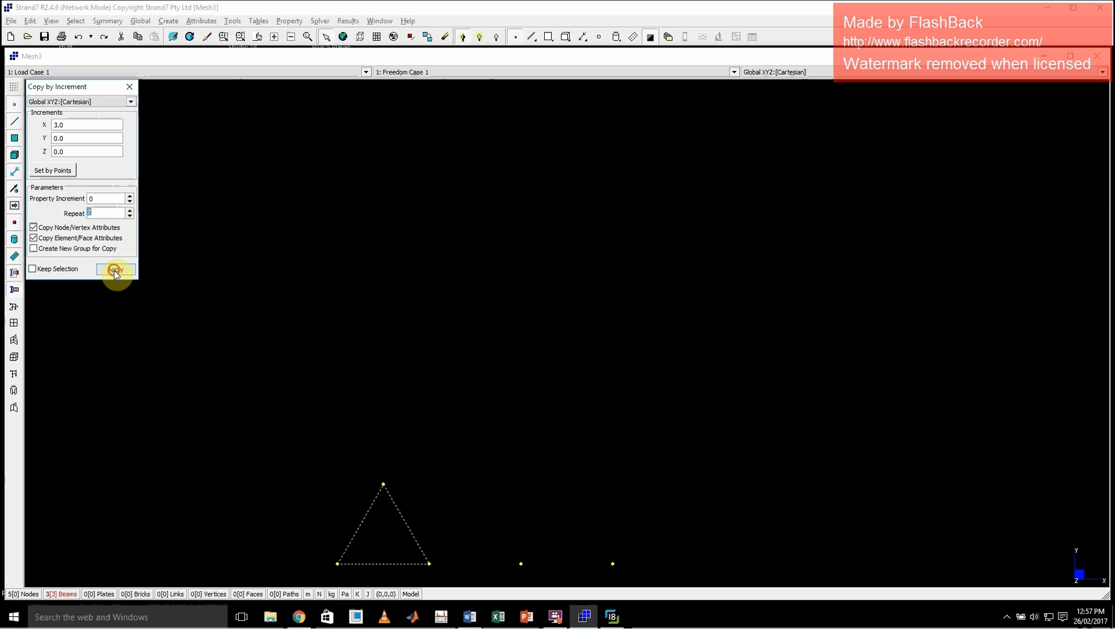
pyautogui.click(130, 86)
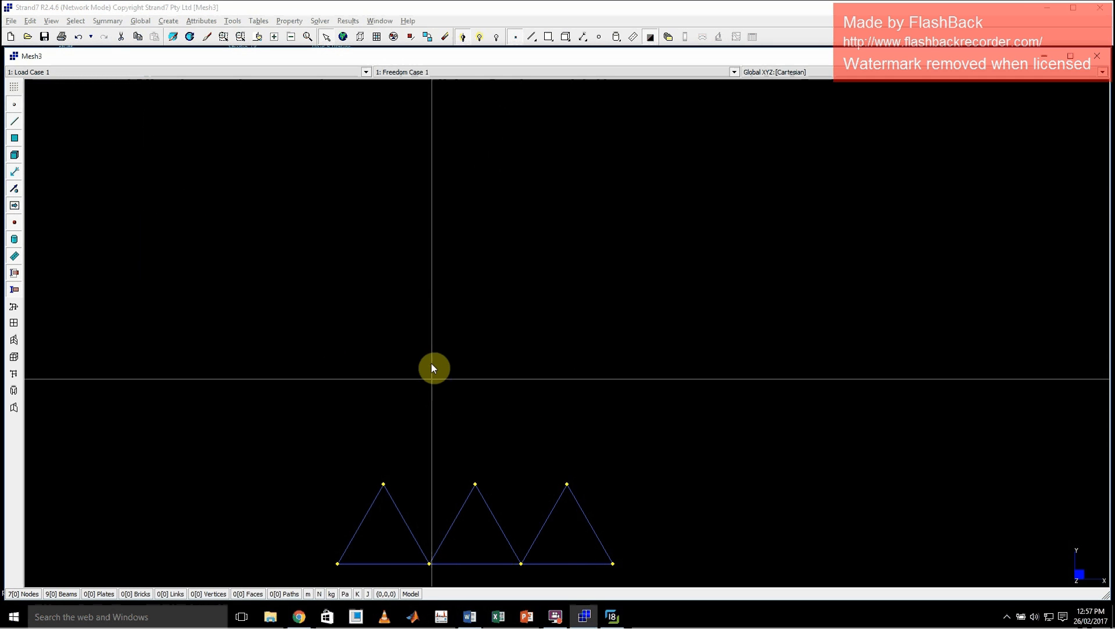
# Create a single Beam2 element with property 1 from the first to the last bottom node of the truss
pyautogui.doubleClick(408, 349)
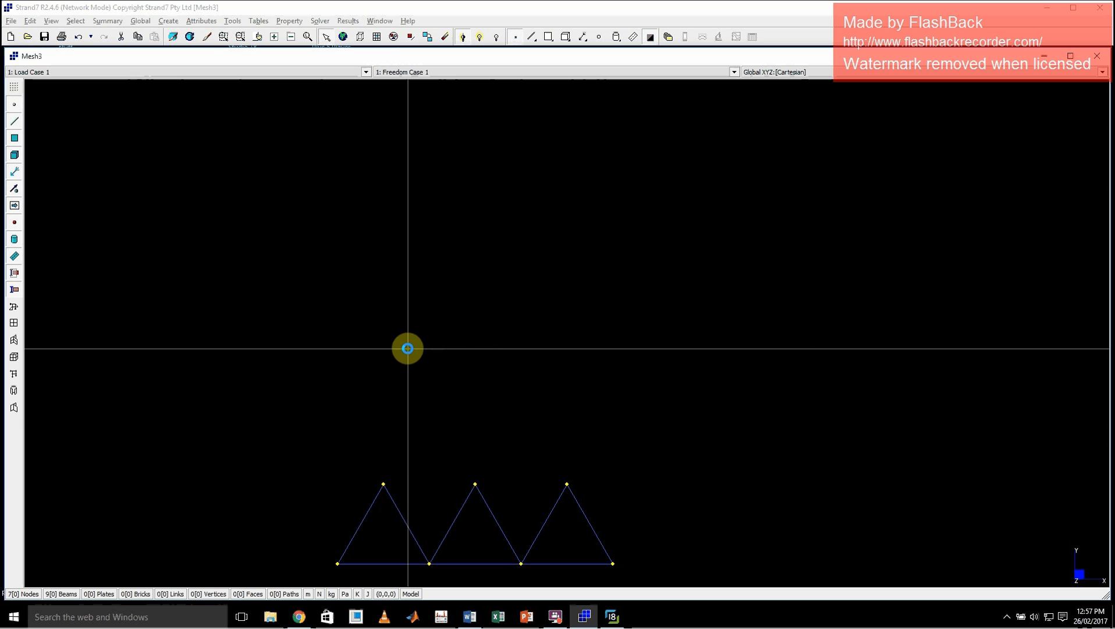
pyautogui.click(231, 21)
pyautogui.moveTo(204, 22)
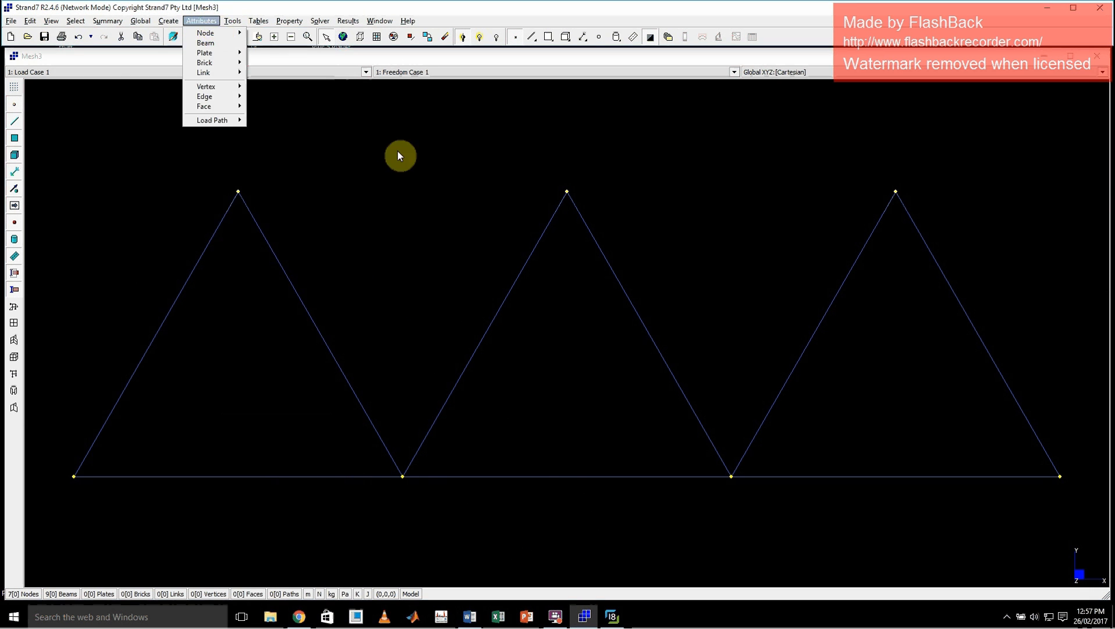
pyautogui.click(435, 172)
pyautogui.hotkey('ctrl', 'n')
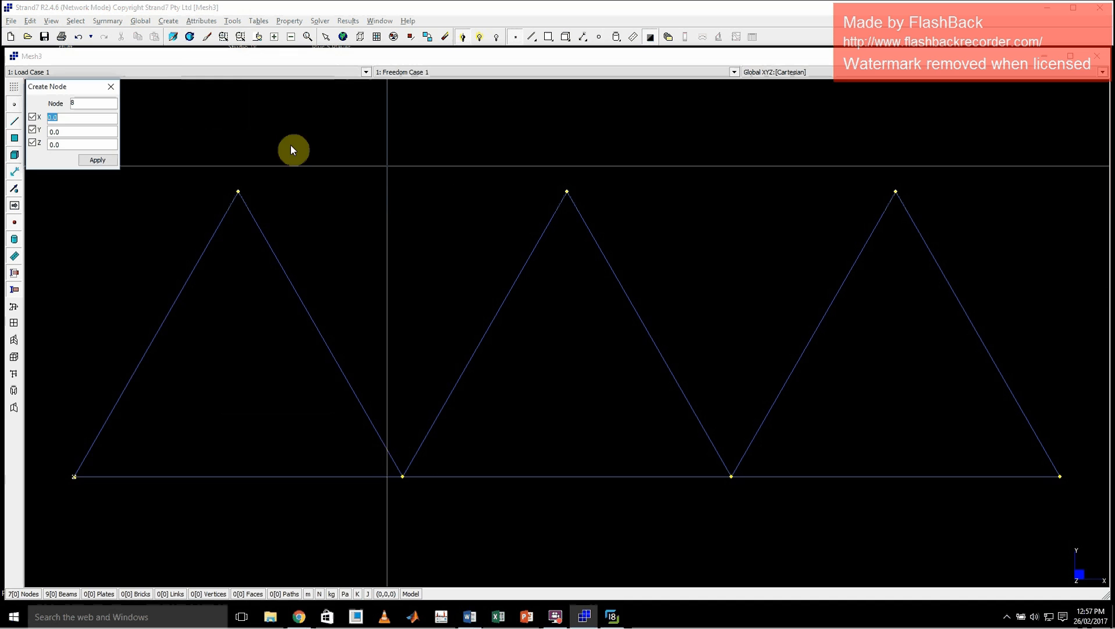
pyautogui.click(111, 86)
pyautogui.hotkey('ctrl', 'e')
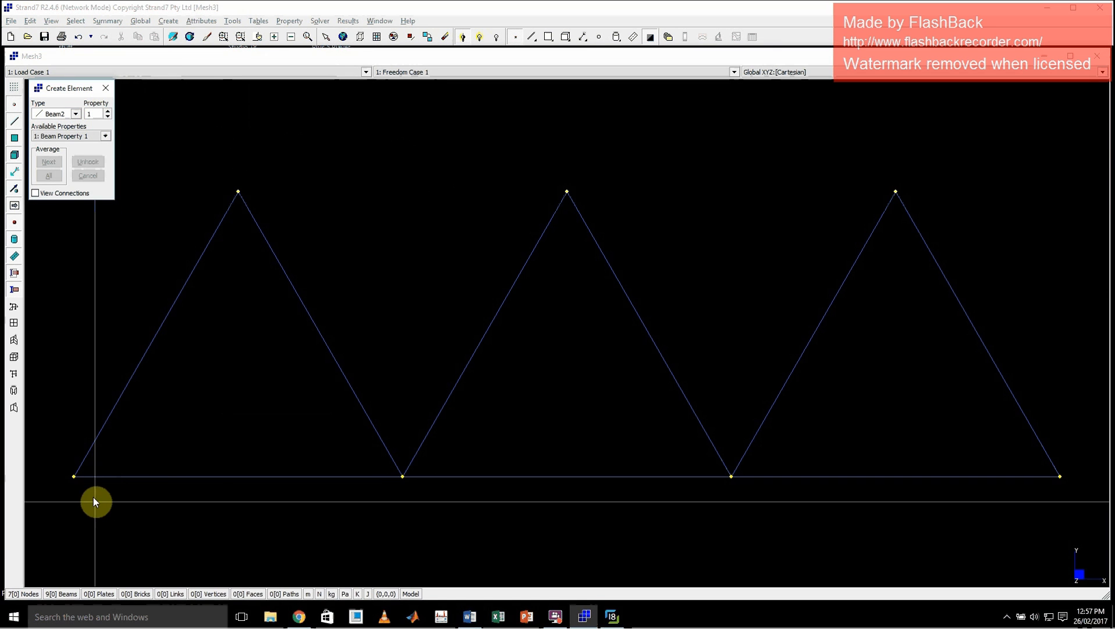
pyautogui.click(74, 476)
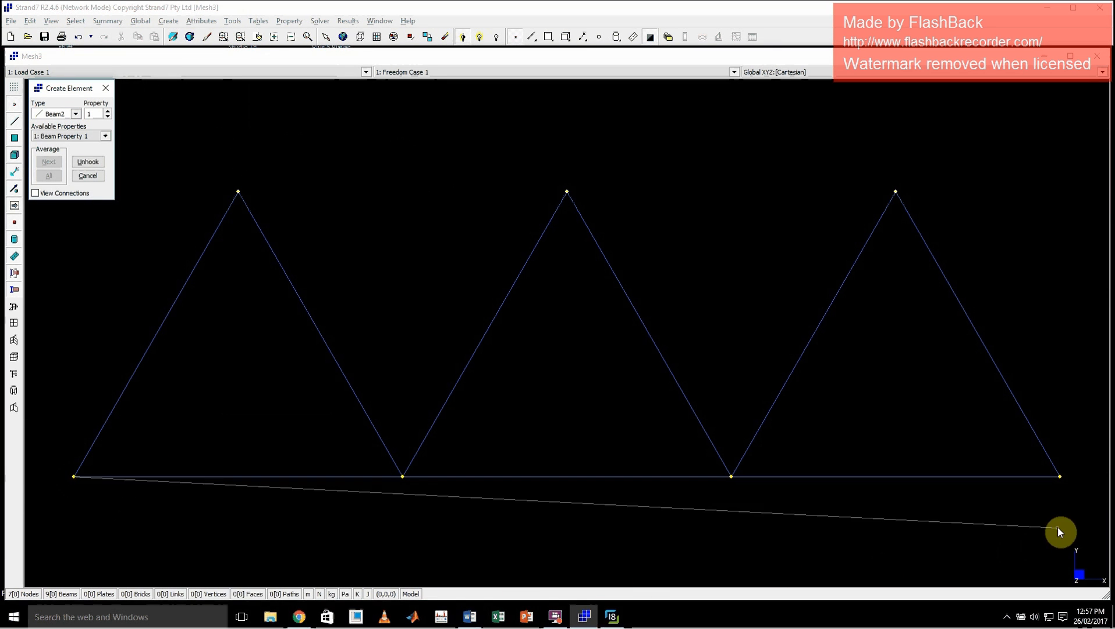
pyautogui.click(1060, 476)
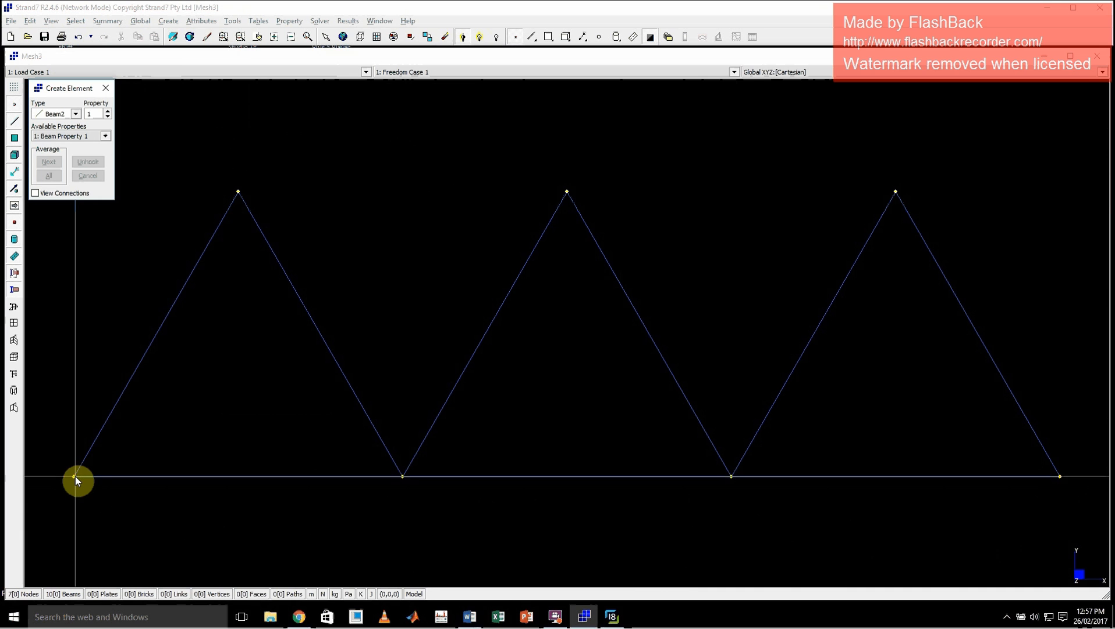
pyautogui.click(105, 88)
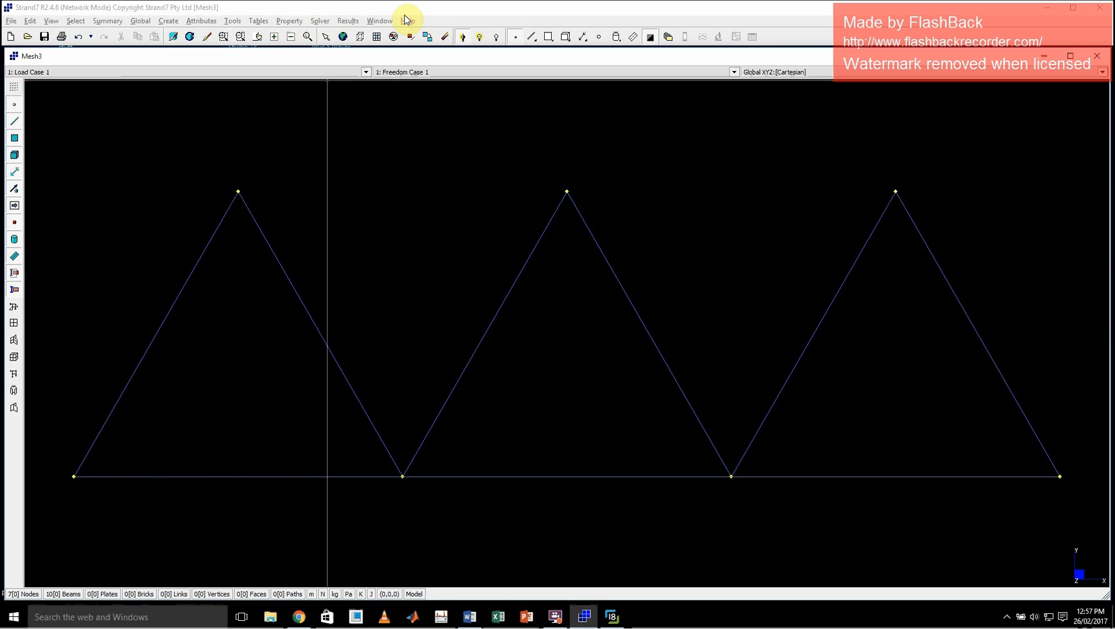
# Delete the four inner diagonal beams, leaving the two outer diagonals and the bottom chord
pyautogui.click(303, 329)
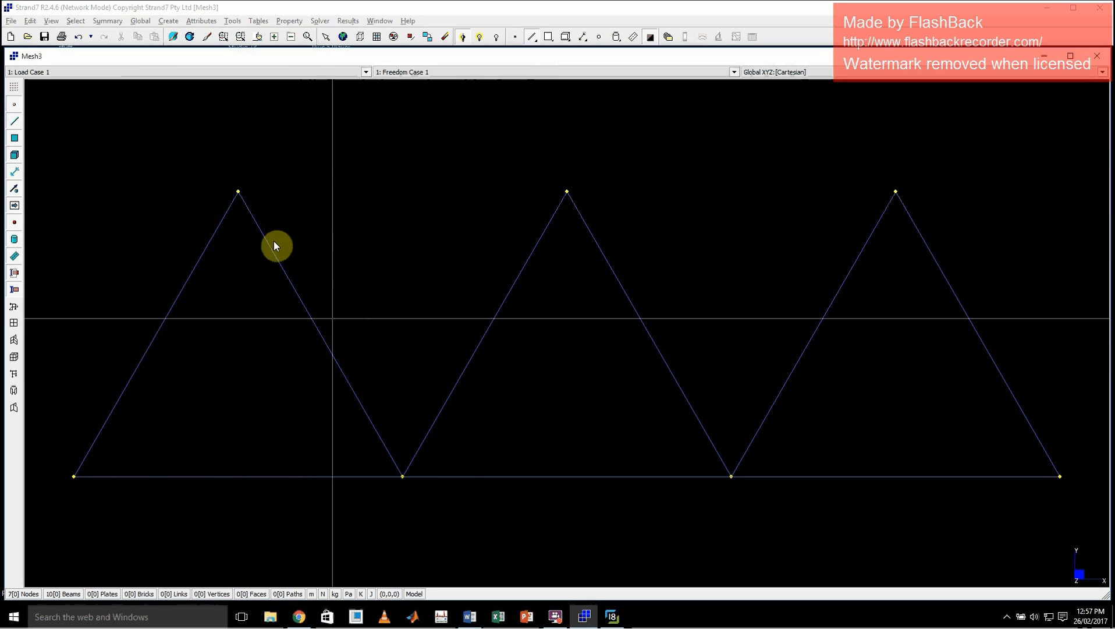
pyautogui.click(326, 36)
pyautogui.click(294, 303)
pyautogui.press('Delete')
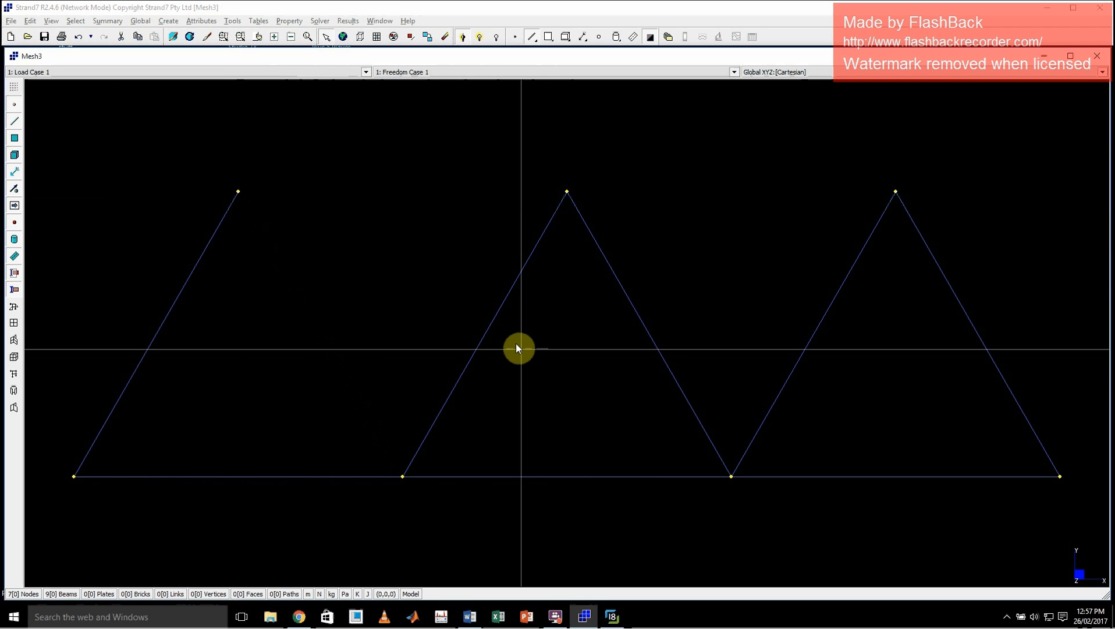
pyautogui.press('Delete')
pyautogui.click(557, 347)
pyautogui.moveTo(441, 279); pyautogui.dragTo(803, 348)
pyautogui.press('Delete')
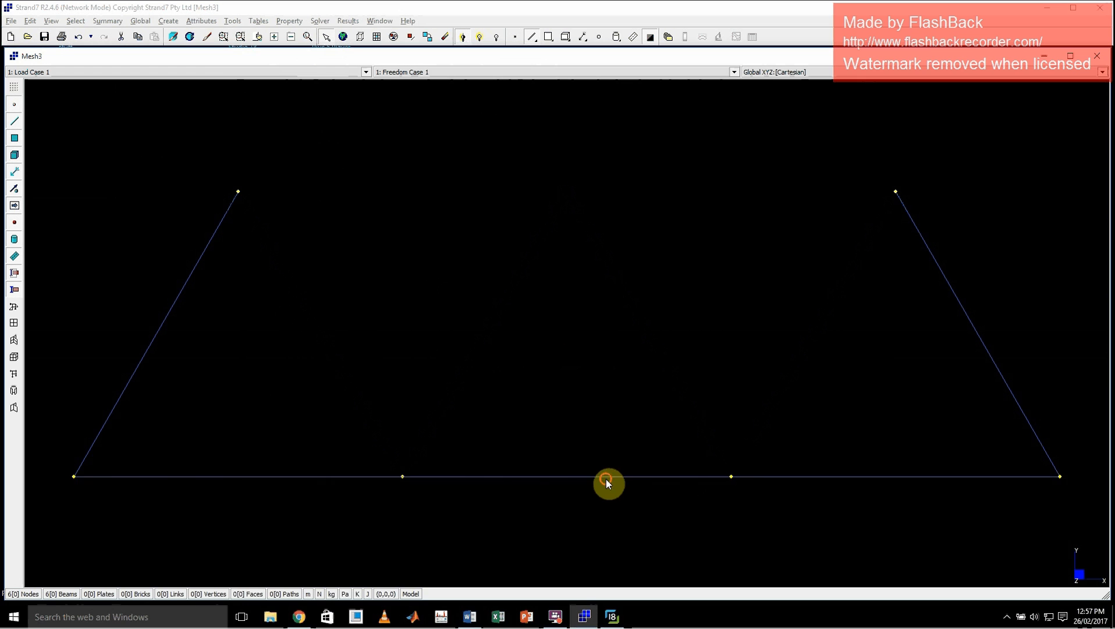
# Delete all the beams along the bottom chord
pyautogui.click(371, 475)
pyautogui.press('Delete')
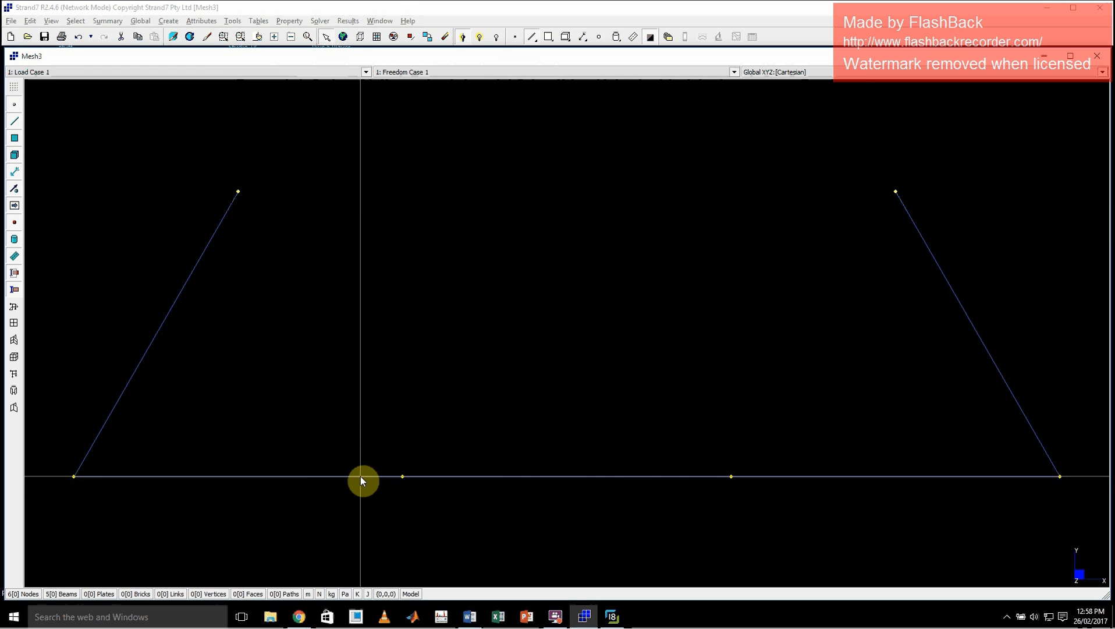
pyautogui.click(793, 477)
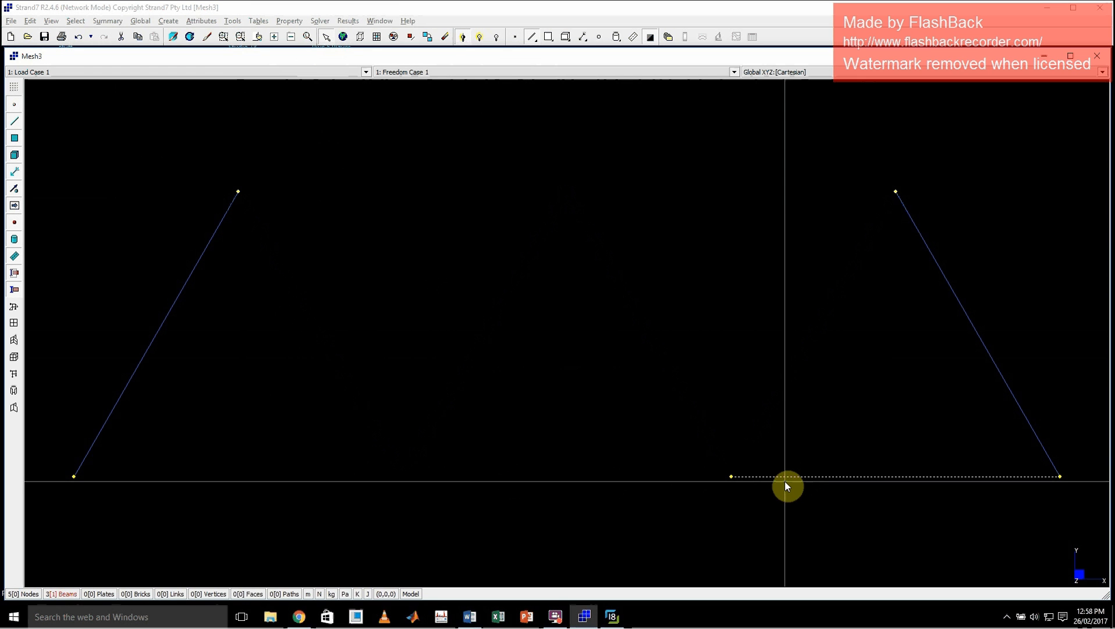
pyautogui.press('Delete')
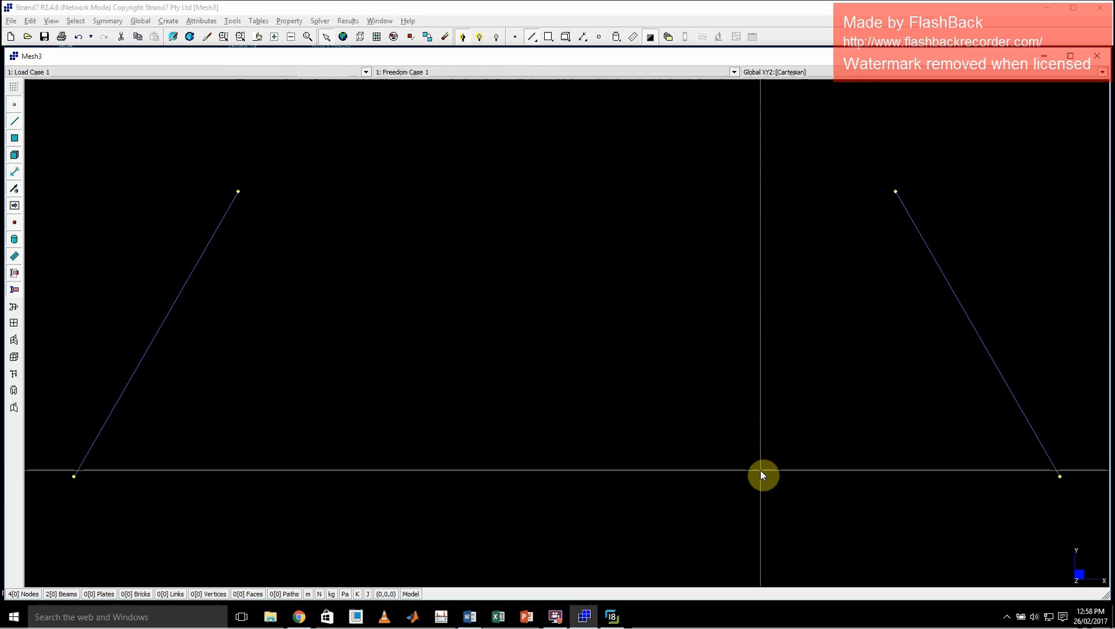
# Create one full-length Beam2 element between the two bottom nodes and another between the two upper nodes, with property 1
pyautogui.hotkey('ctrl', 'e')
pyautogui.click(74, 477)
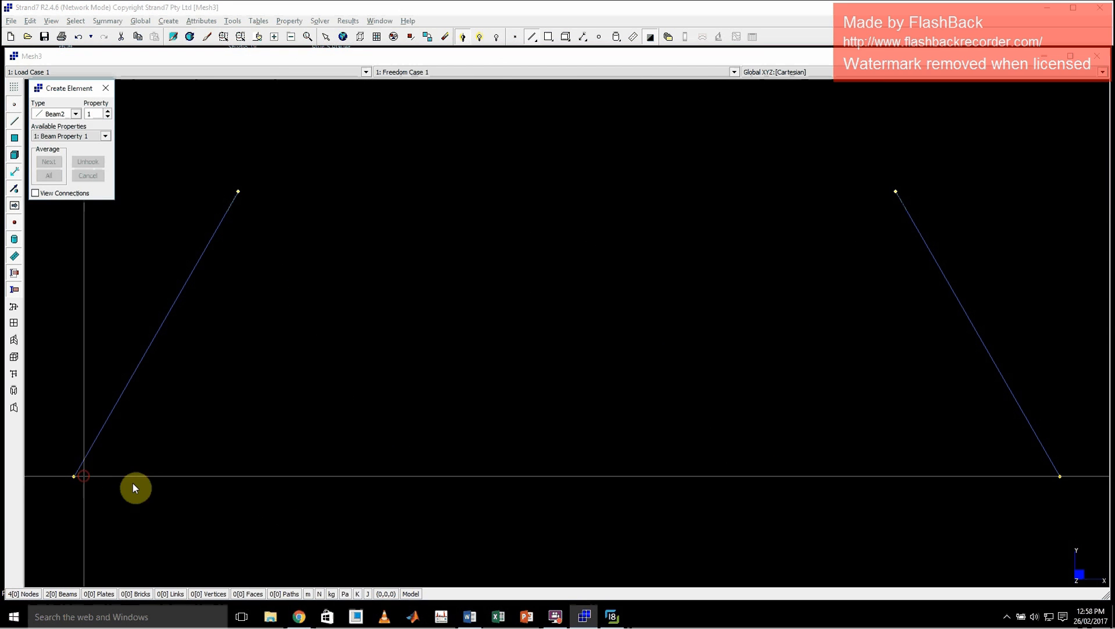
pyautogui.click(1060, 476)
pyautogui.click(896, 191)
pyautogui.click(238, 191)
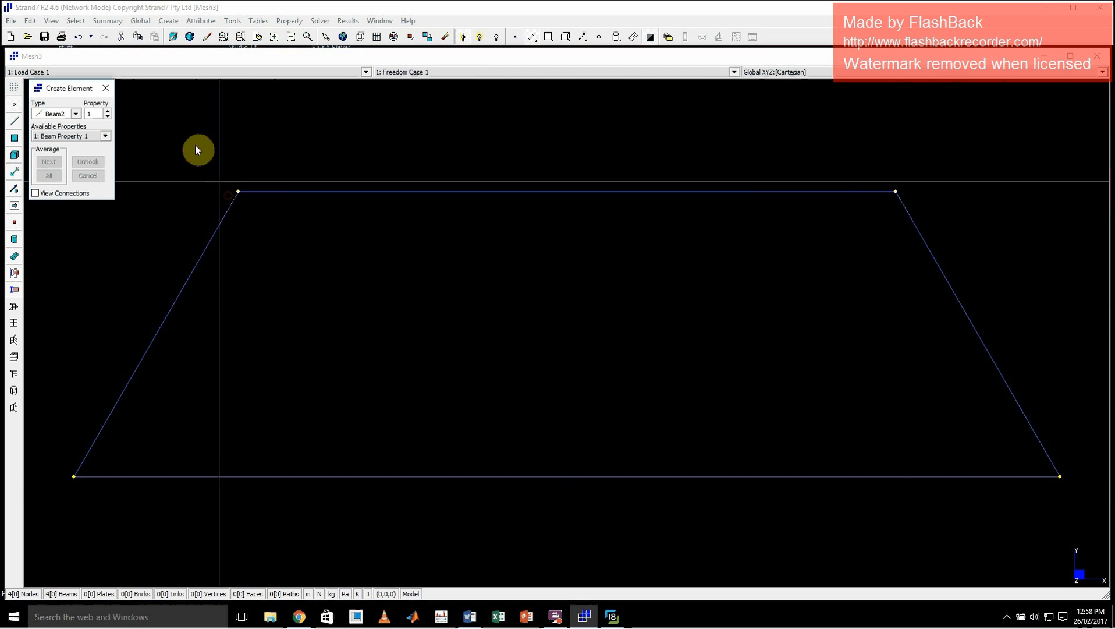
pyautogui.click(105, 88)
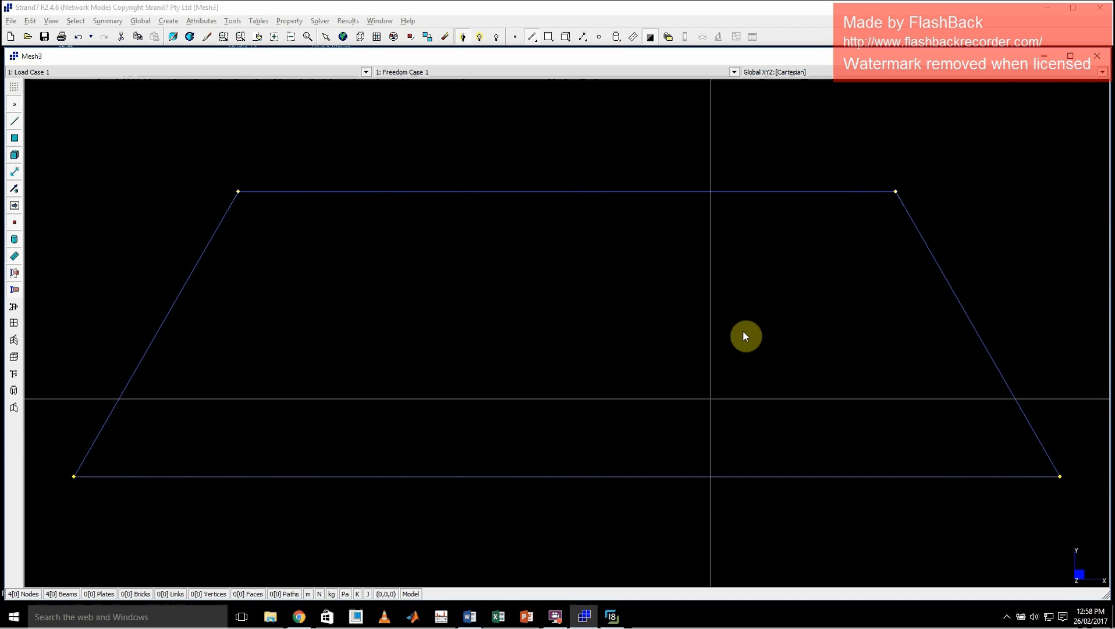
# Create a node on the bottom chord at X 3, Y 0.0, Z 0.0
pyautogui.hotkey('ctrl', 'e')
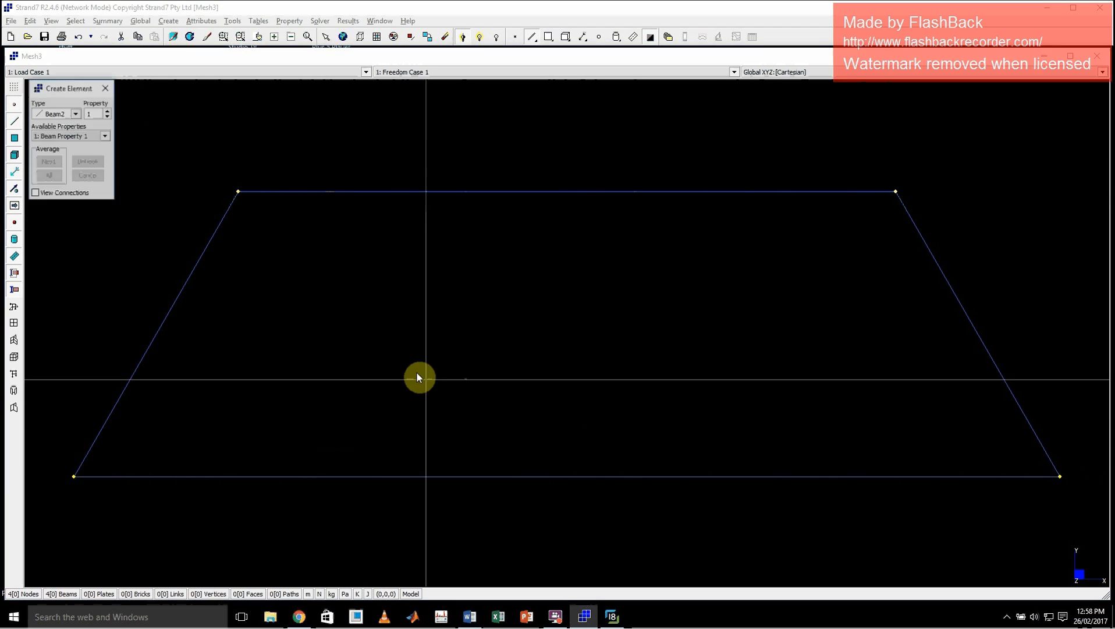
pyautogui.click(108, 87)
pyautogui.hotkey('ctrl', 'n')
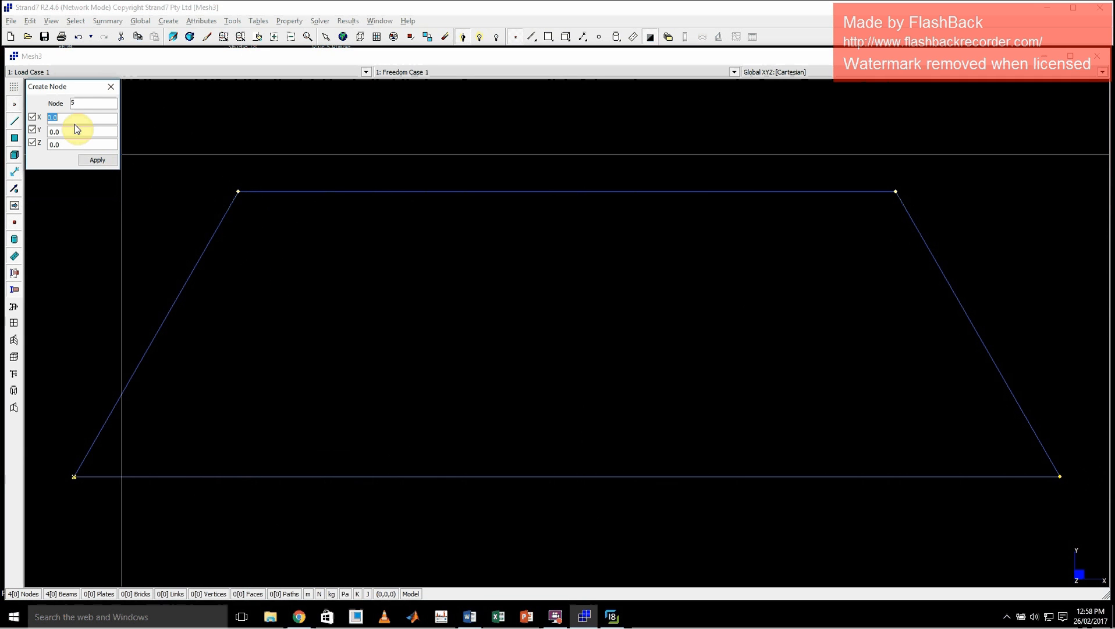
pyautogui.write('3')
pyautogui.click(97, 159)
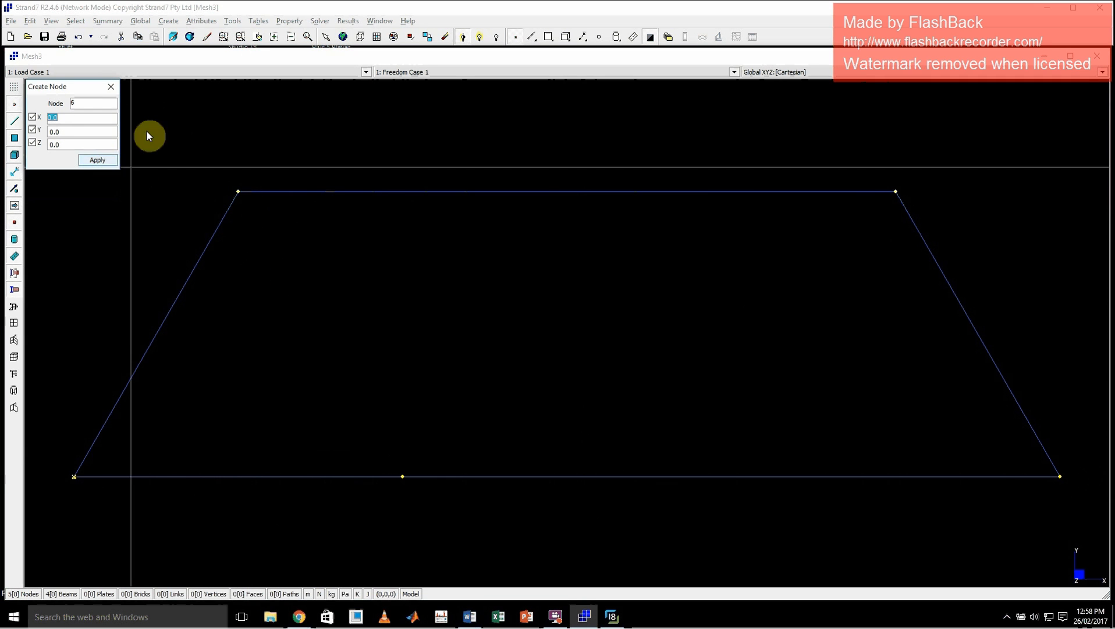
pyautogui.click(115, 88)
# Create Beam2 elements with property 1 from the first upper node to the new bottom node and on to the first bottom node
pyautogui.hotkey('ctrl', 'e')
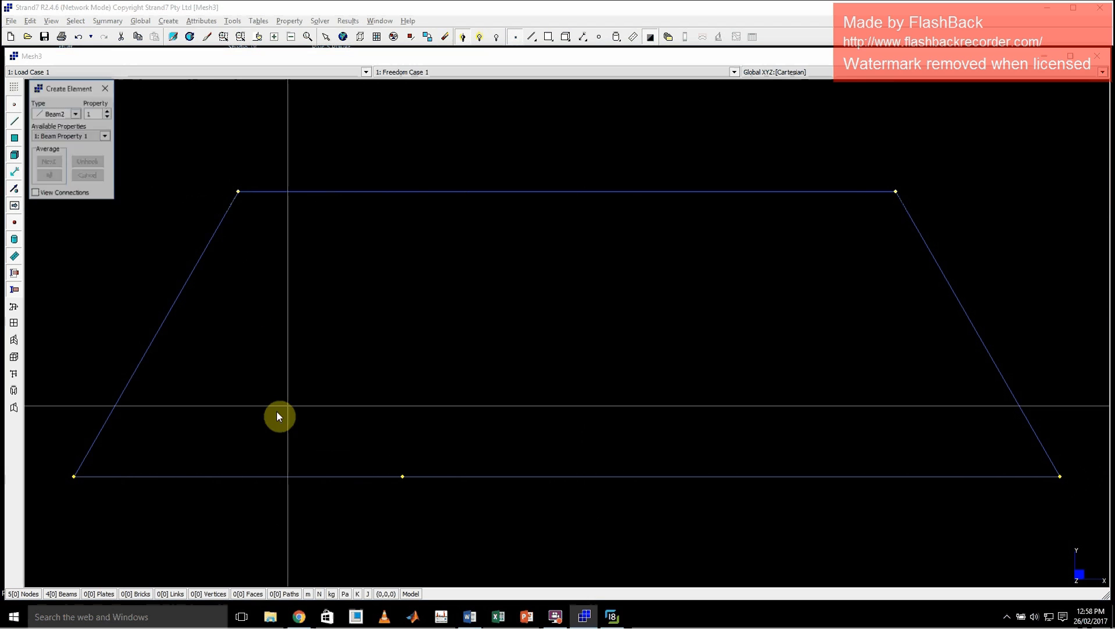
pyautogui.click(238, 191)
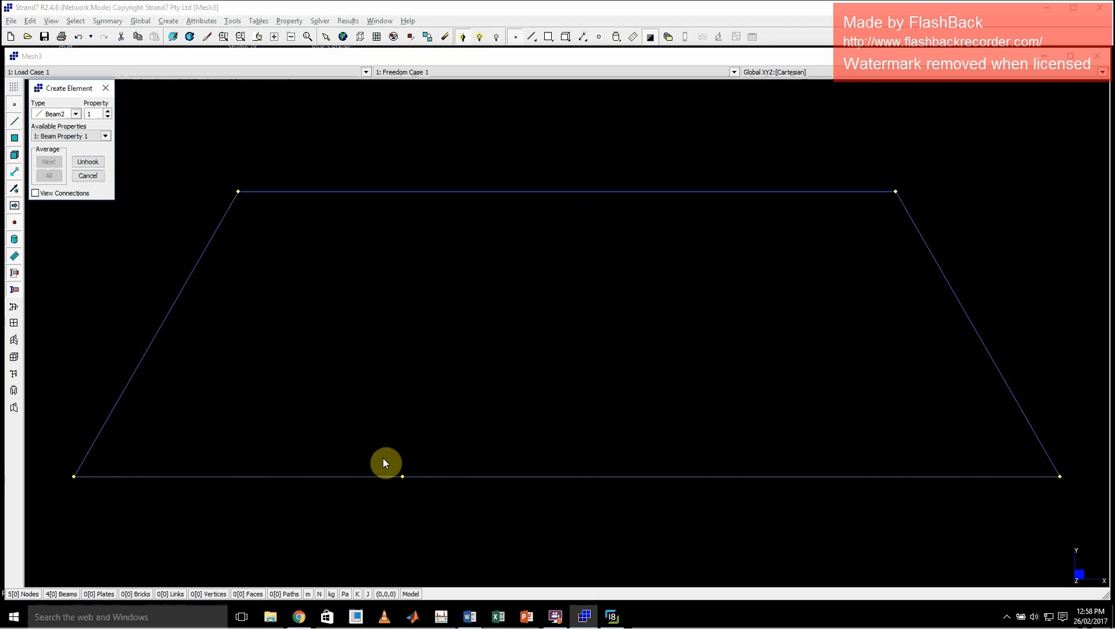
pyautogui.click(402, 476)
pyautogui.click(74, 476)
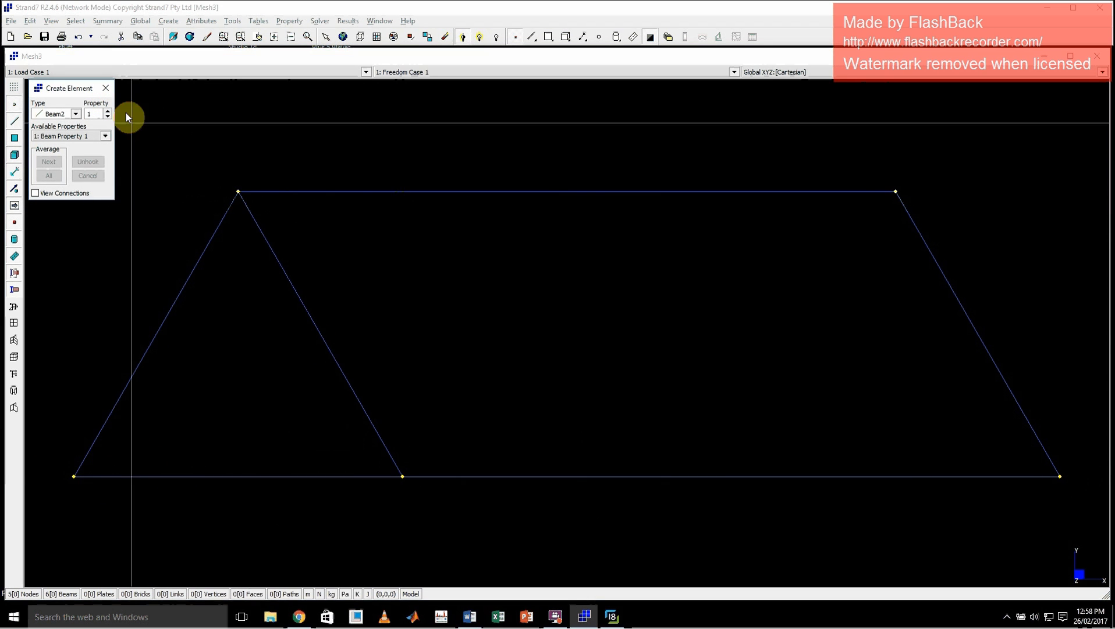
# Delete the short beam between the first bottom node and the intermediate bottom node
pyautogui.click(105, 88)
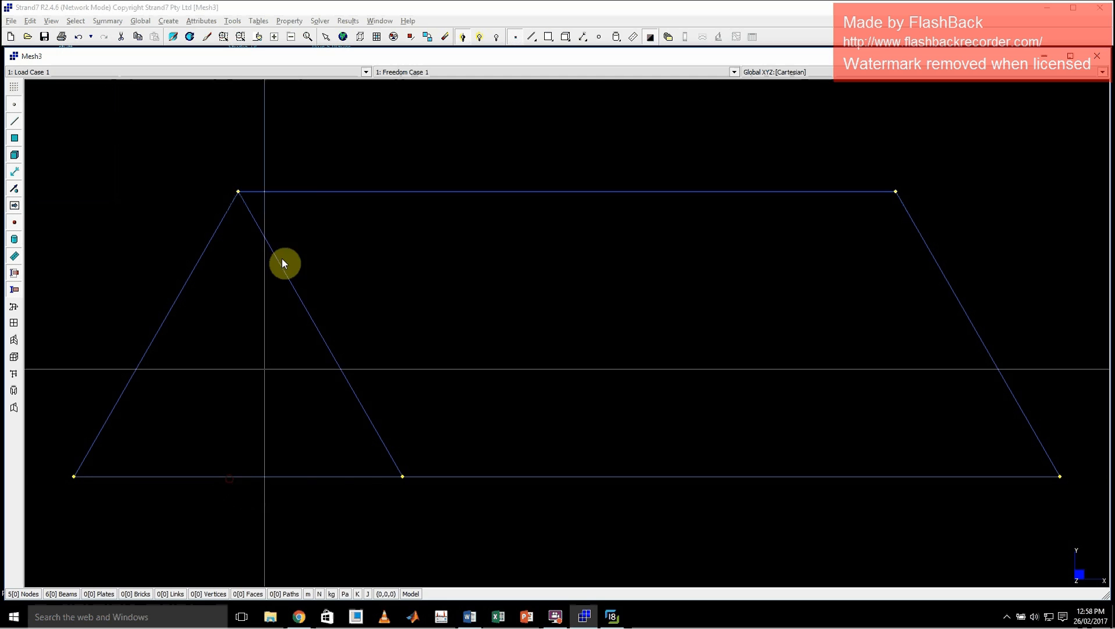
pyautogui.click(323, 37)
pyautogui.click(224, 480)
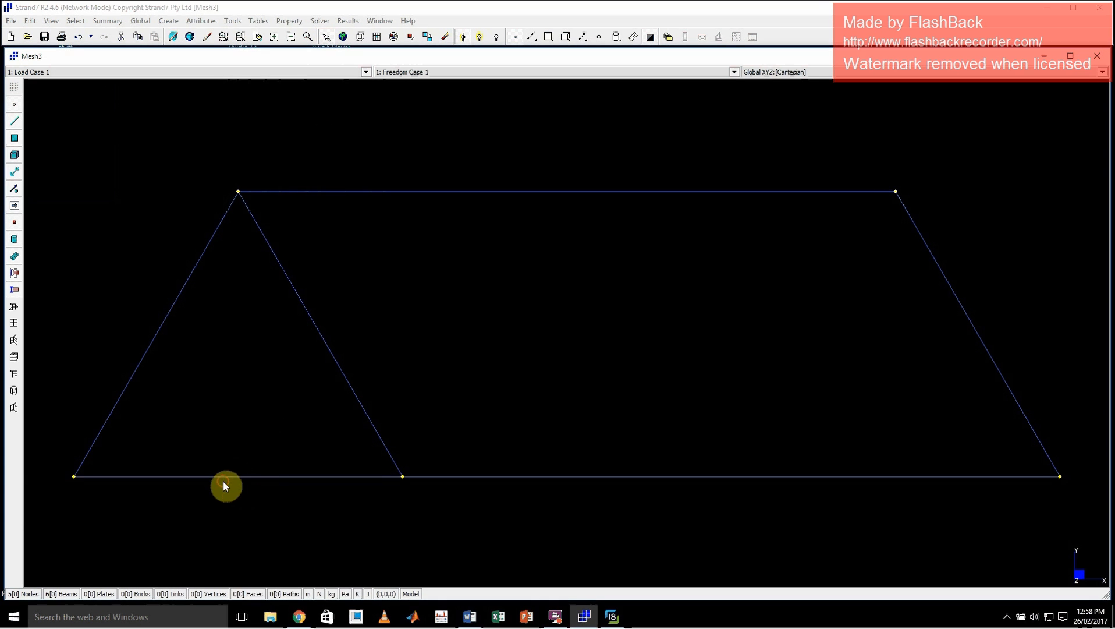
pyautogui.click(532, 36)
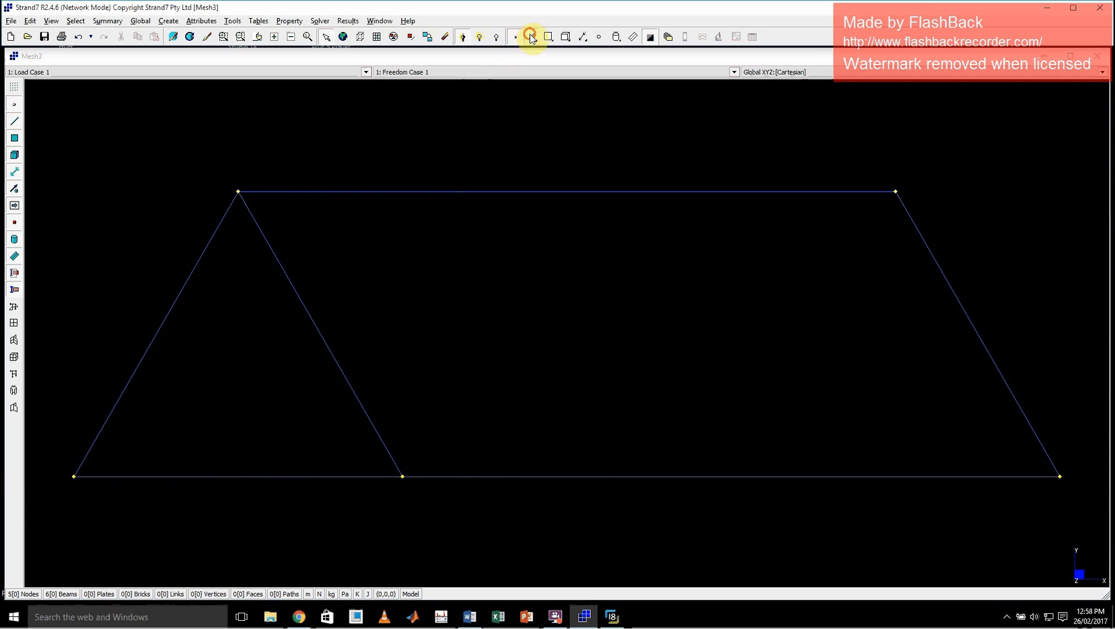
pyautogui.click(247, 477)
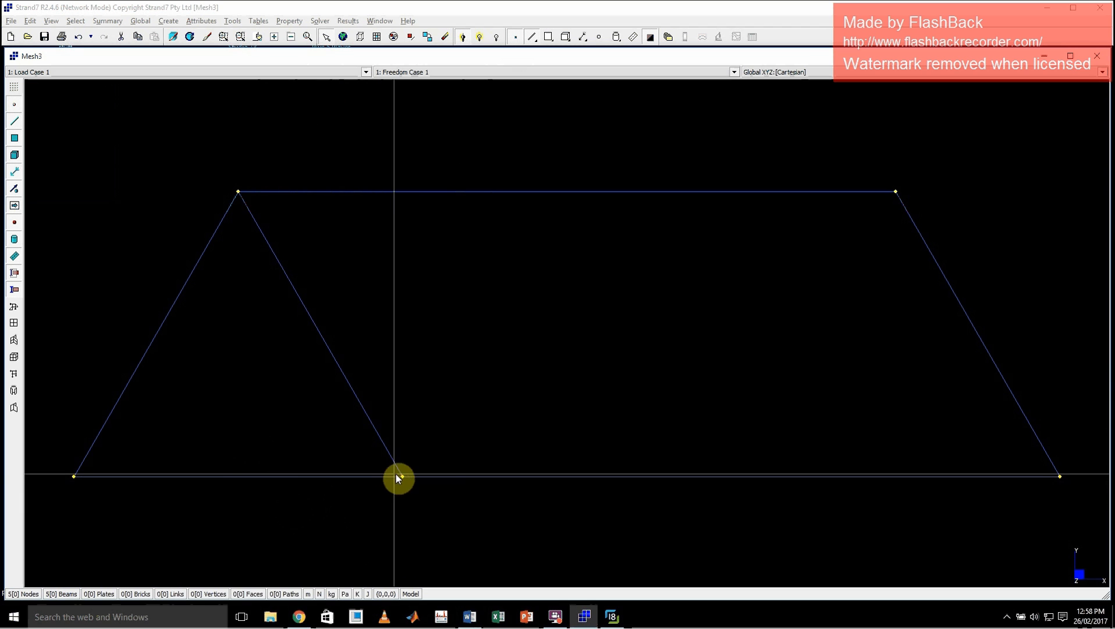
pyautogui.press('Delete')
# Select the remaining beams one at a time to examine which nodes each one spans, and clear the selection
pyautogui.click(527, 476)
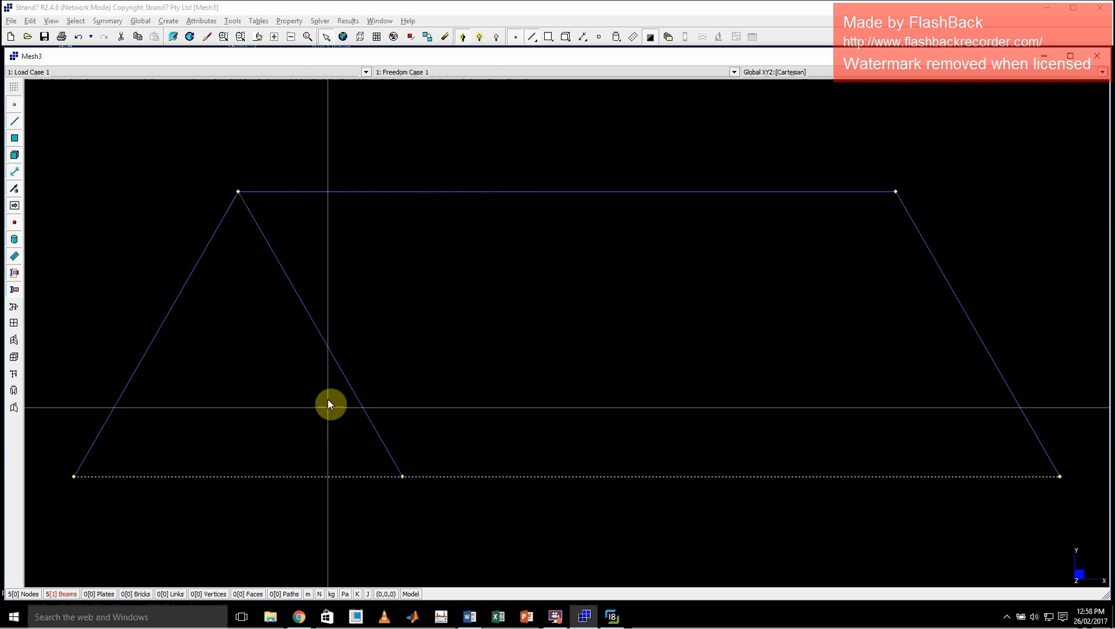
pyautogui.click(160, 357)
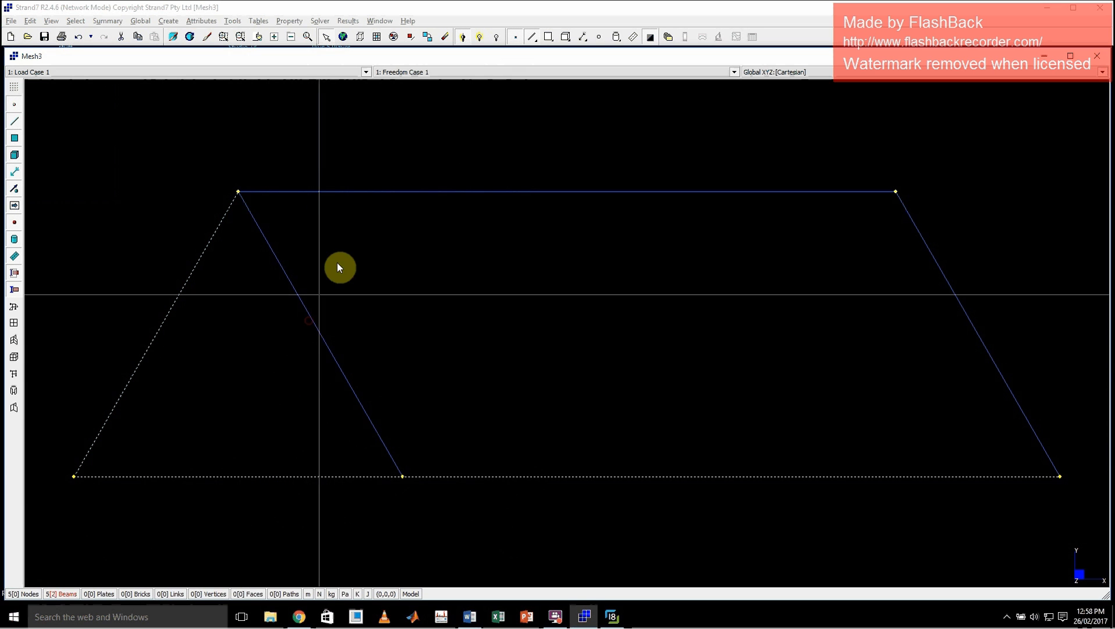
pyautogui.click(385, 197)
pyautogui.click(962, 311)
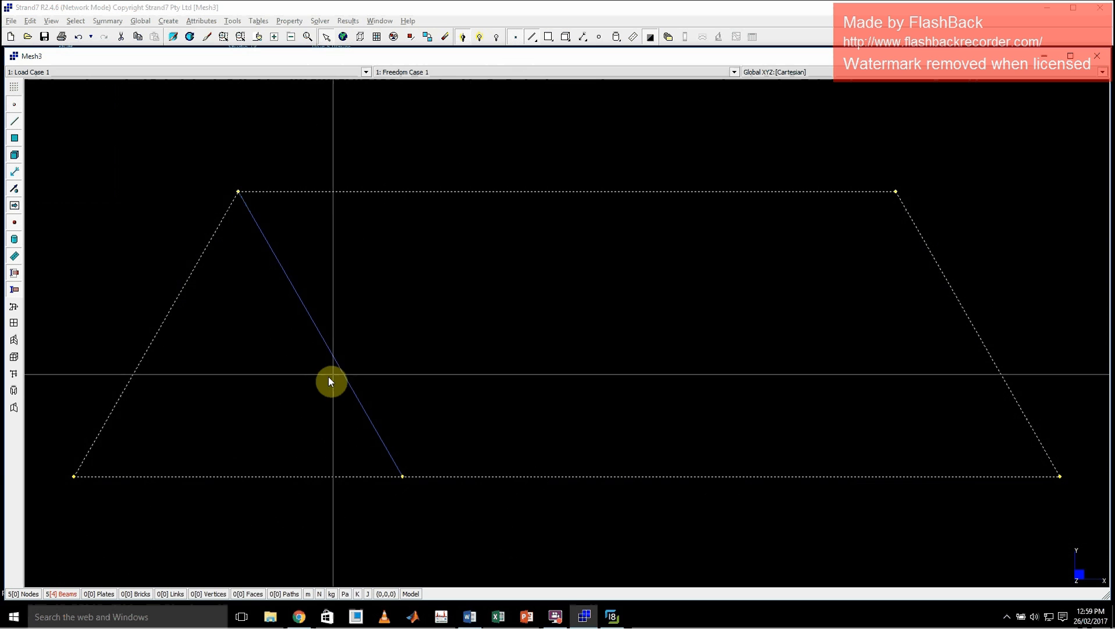
pyautogui.click(342, 367)
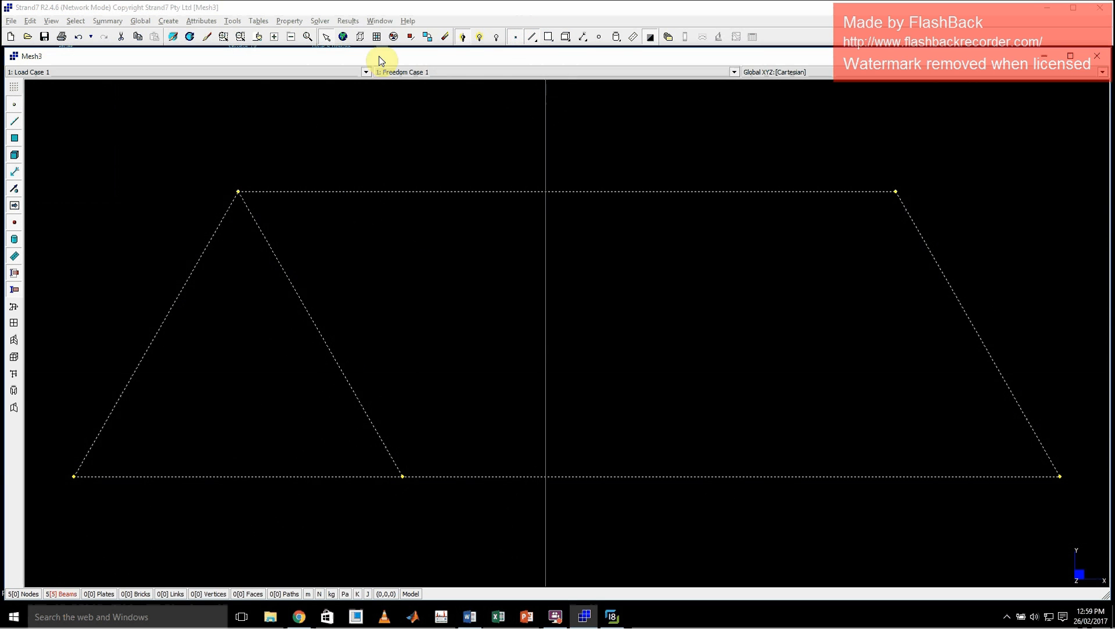
pyautogui.click(445, 36)
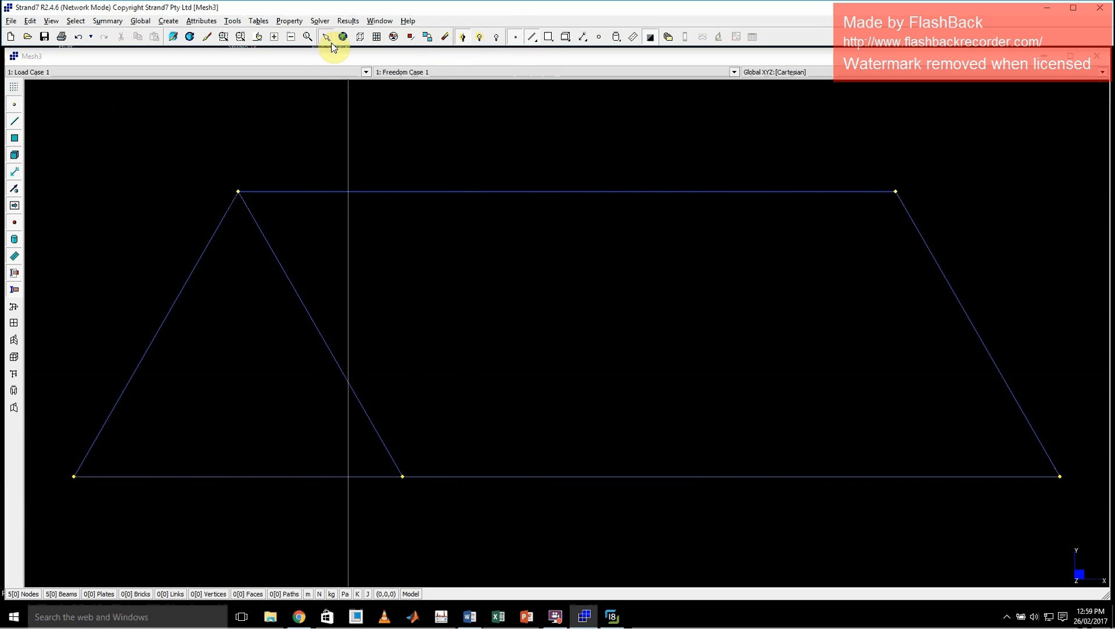
# Delete the two far-end nodes with their attached beams and close the remaining triangle with a property 1 Beam2 along its base
pyautogui.moveTo(752, 155); pyautogui.dragTo(1086, 527)
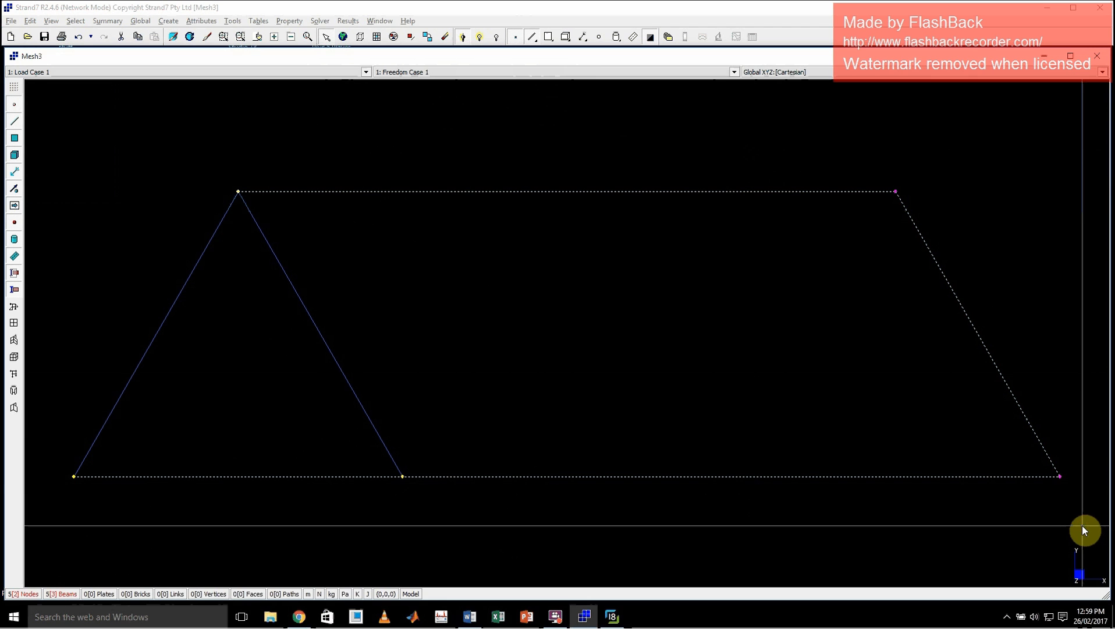
pyautogui.press('Delete')
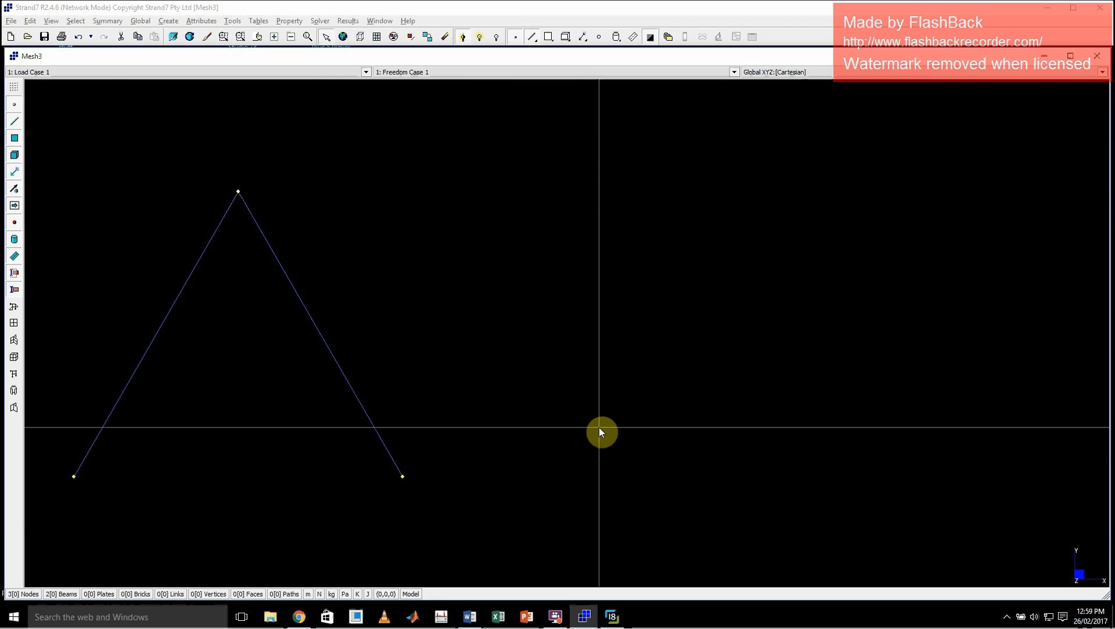
pyautogui.hotkey('ctrl', 'e')
pyautogui.click(88, 479)
pyautogui.click(412, 480)
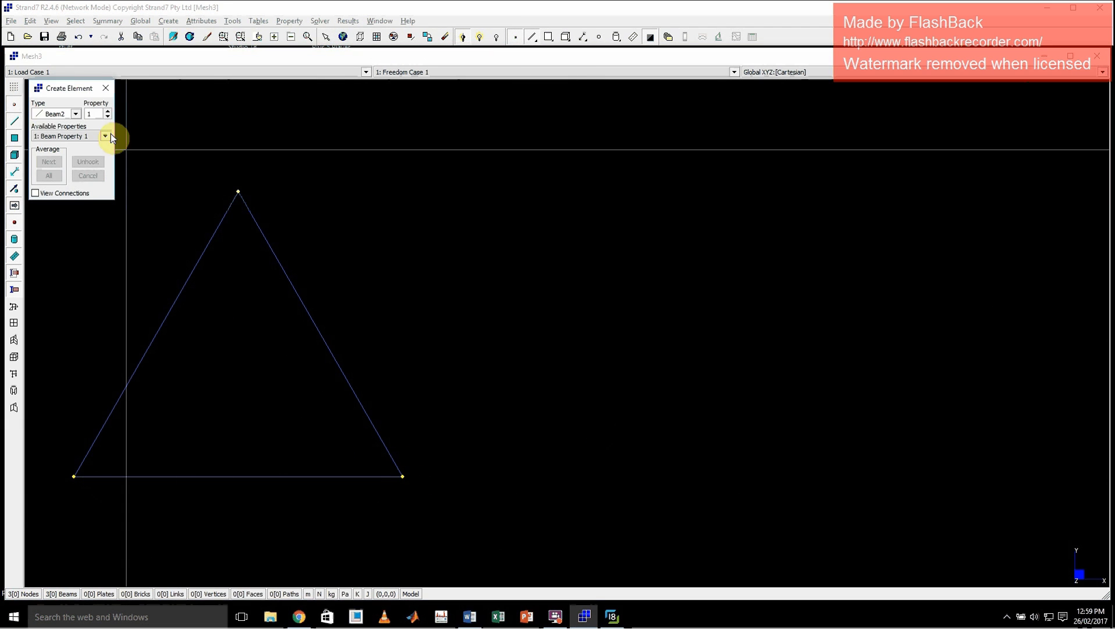
pyautogui.click(105, 88)
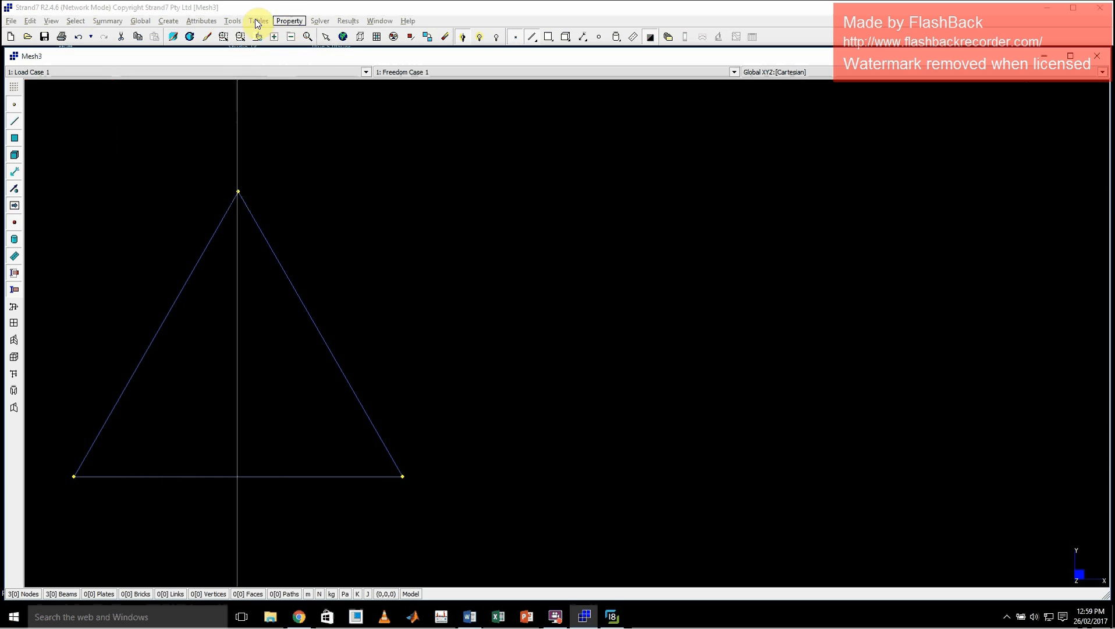
# Copy the whole triangle by increment with X 3.0, Y 0.0, Z 0.0, repeated twice
pyautogui.click(233, 21)
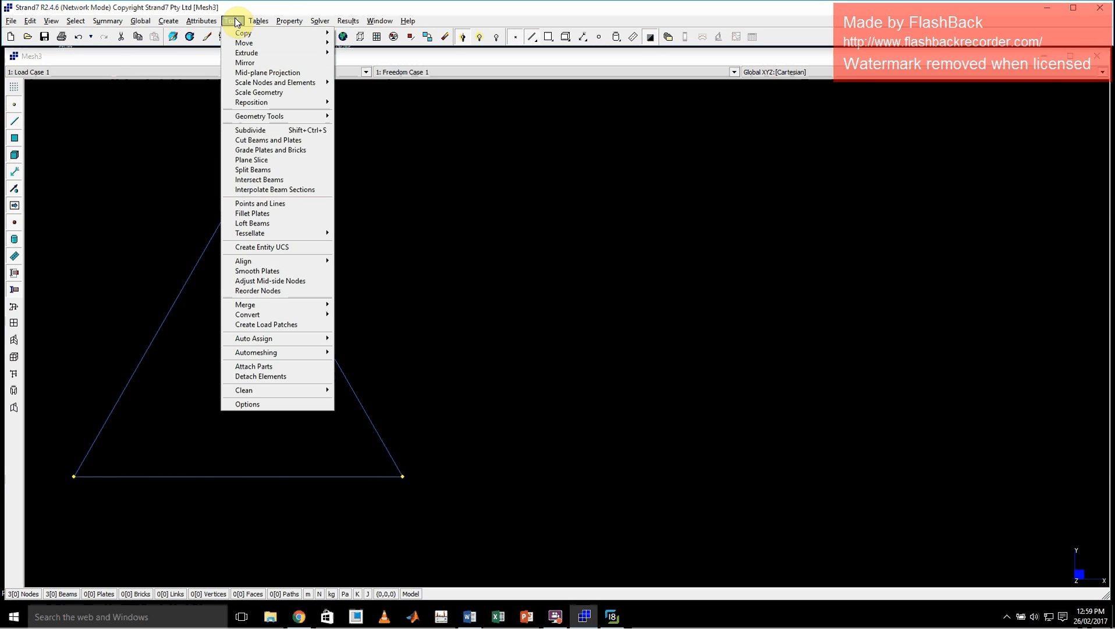
pyautogui.moveTo(281, 52)
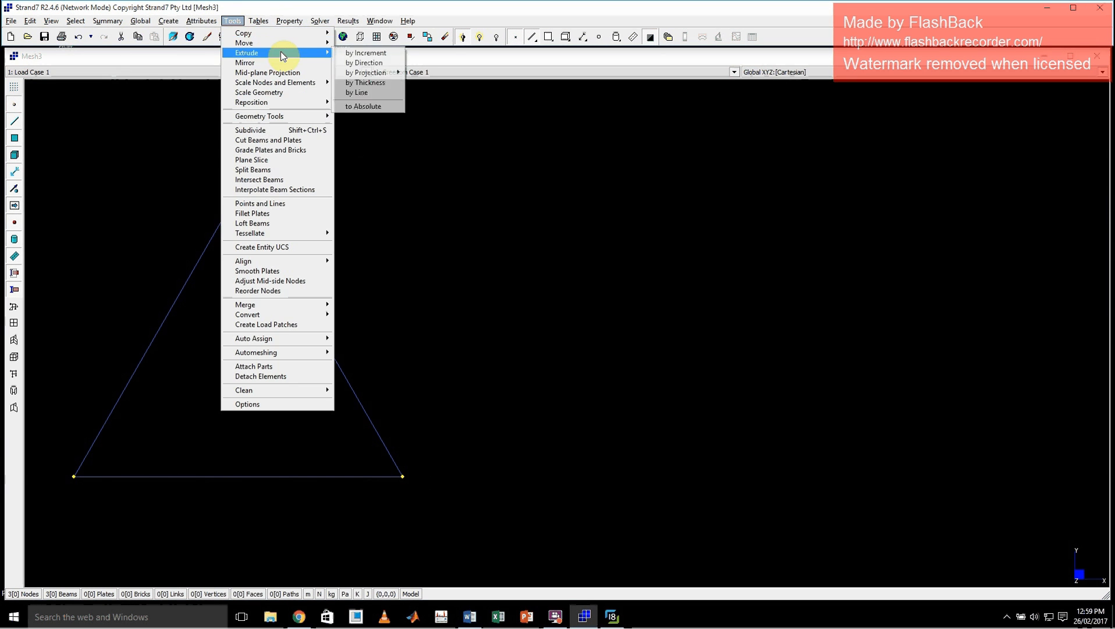
pyautogui.moveTo(288, 34)
pyautogui.click(365, 33)
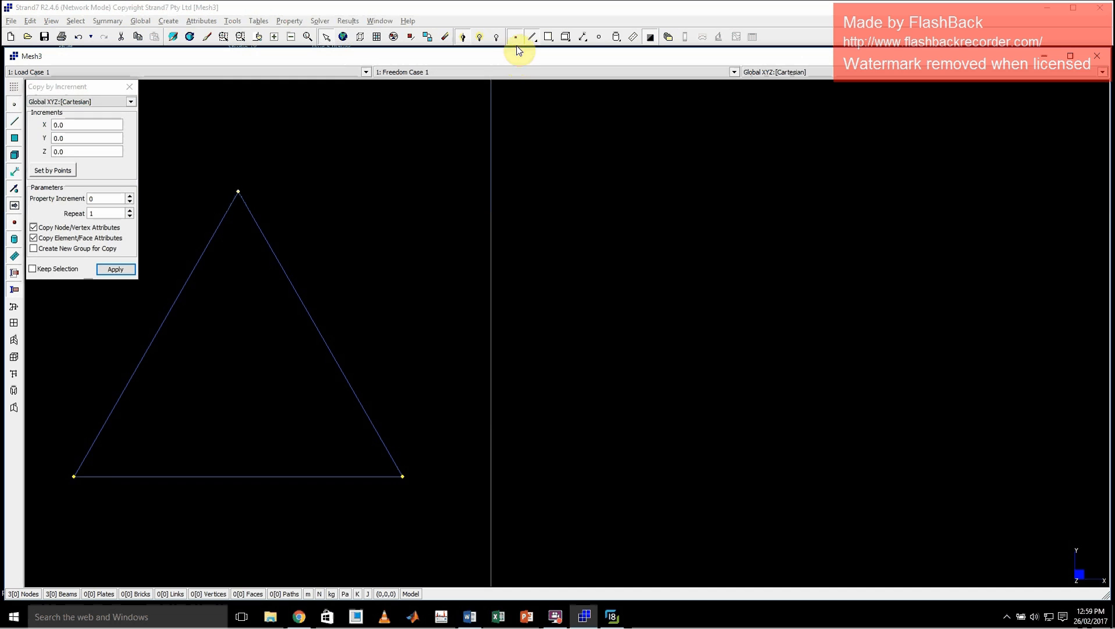
pyautogui.moveTo(485, 540); pyautogui.dragTo(51, 150)
pyautogui.doubleClick(74, 124)
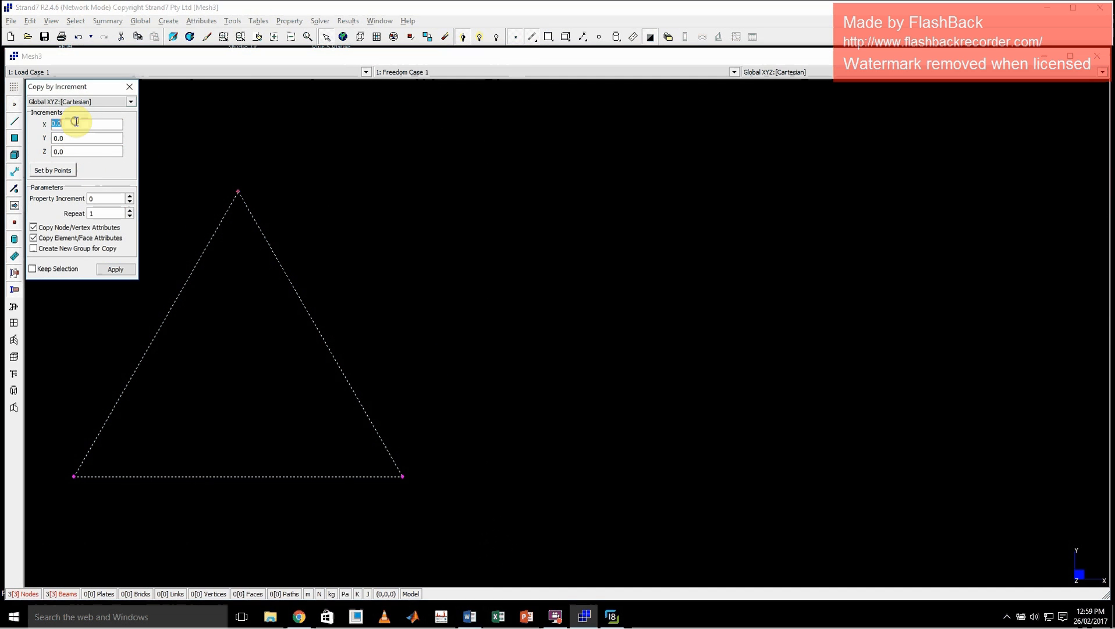
pyautogui.write('3')
pyautogui.click(130, 211)
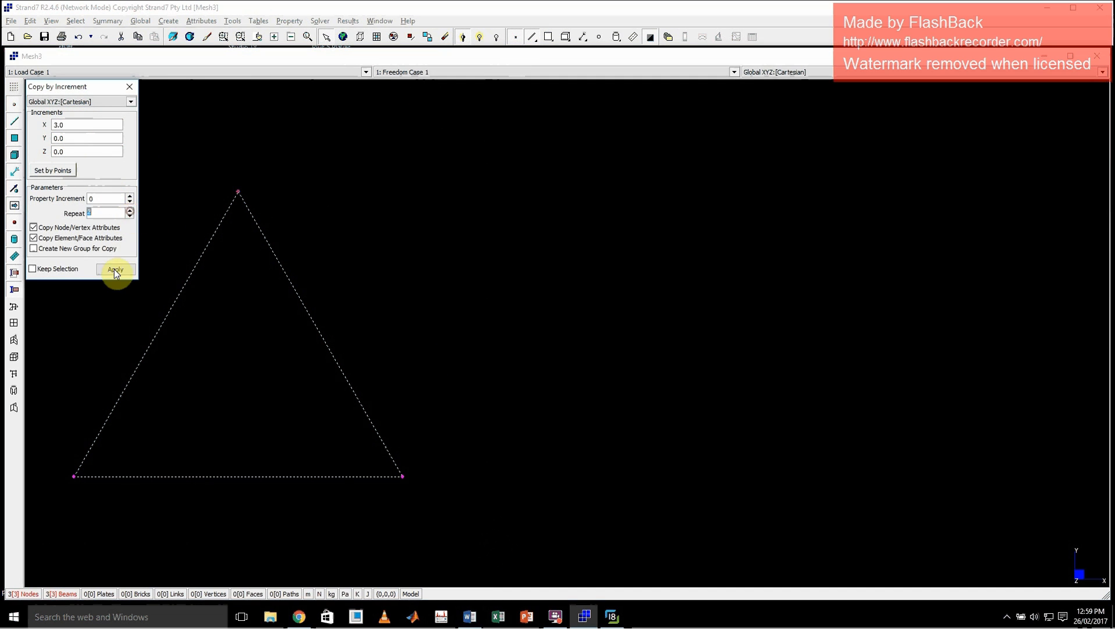
pyautogui.click(114, 269)
pyautogui.click(130, 87)
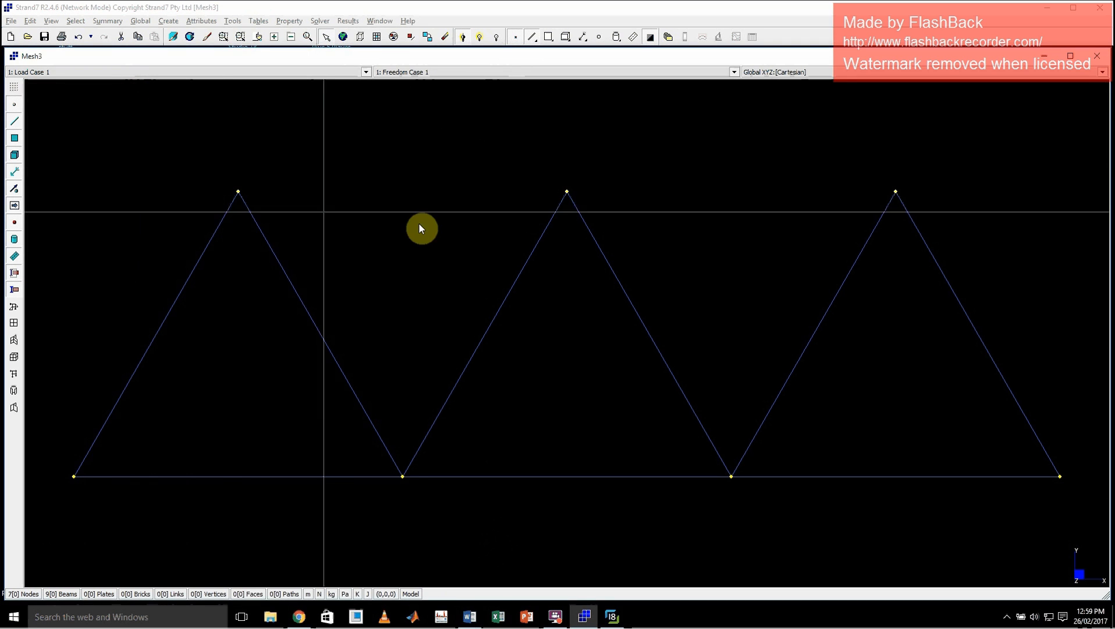
# Create the top chord with property 1 Beam2 elements joining the three upper nodes in sequence
pyautogui.hotkey('ctrl', 'e')
pyautogui.click(238, 191)
pyautogui.click(567, 191)
pyautogui.click(895, 190)
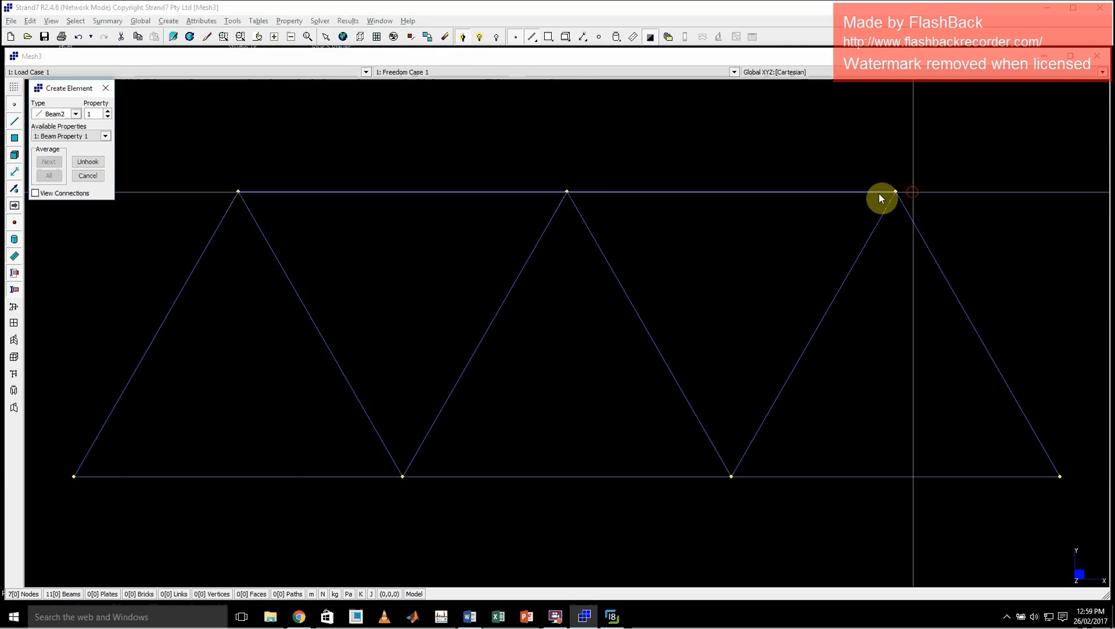
pyautogui.click(105, 88)
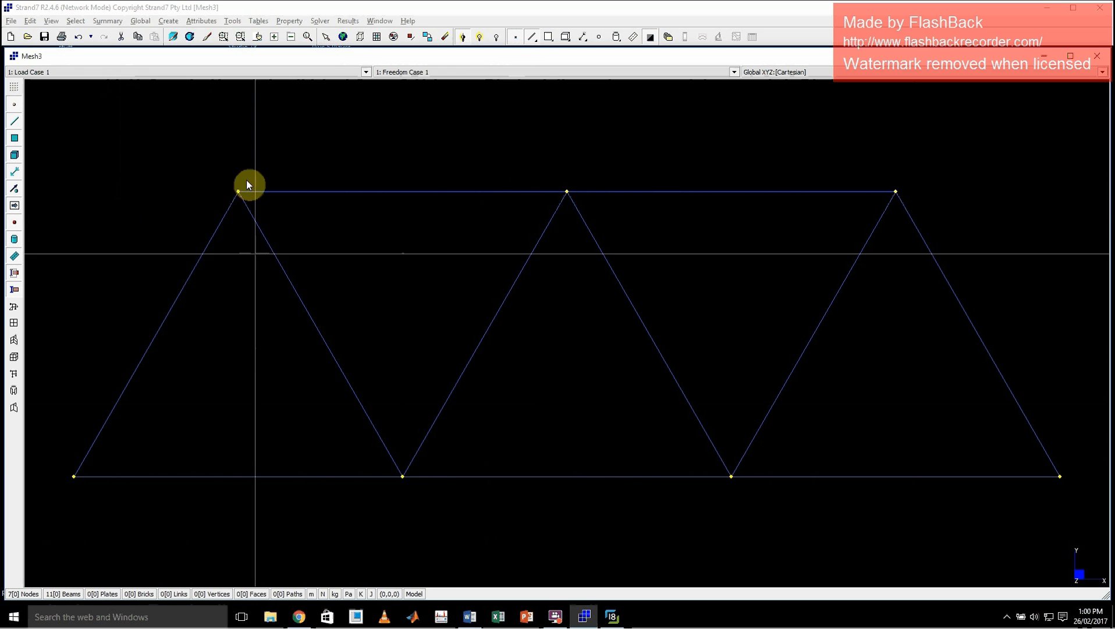
# Subdivide the first bottom chord beam into 10 divisions
pyautogui.click(232, 21)
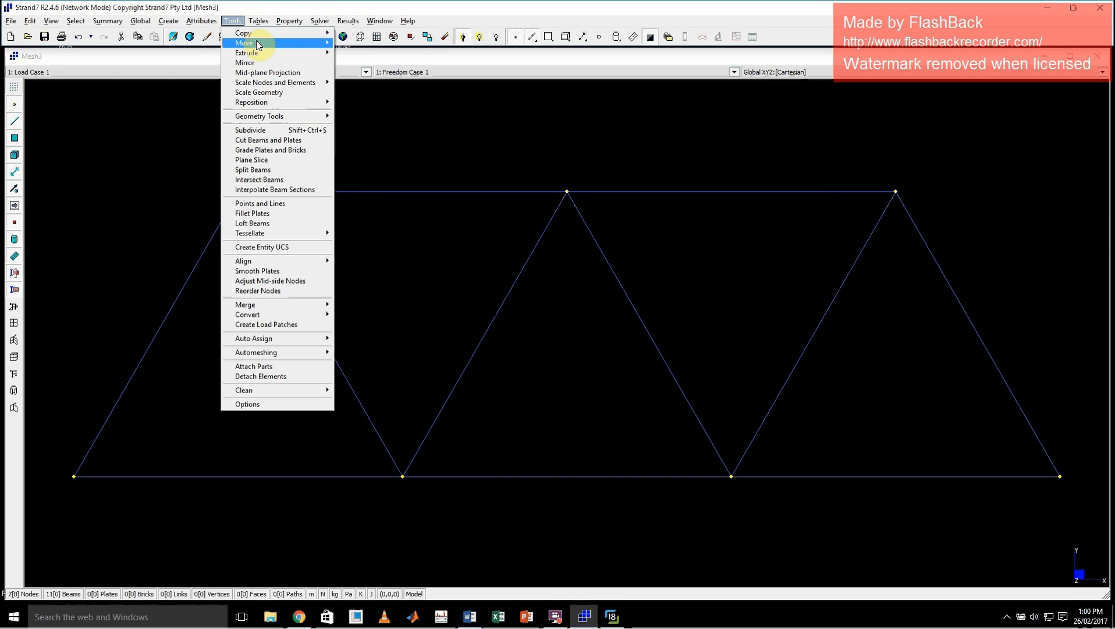
pyautogui.moveTo(269, 50)
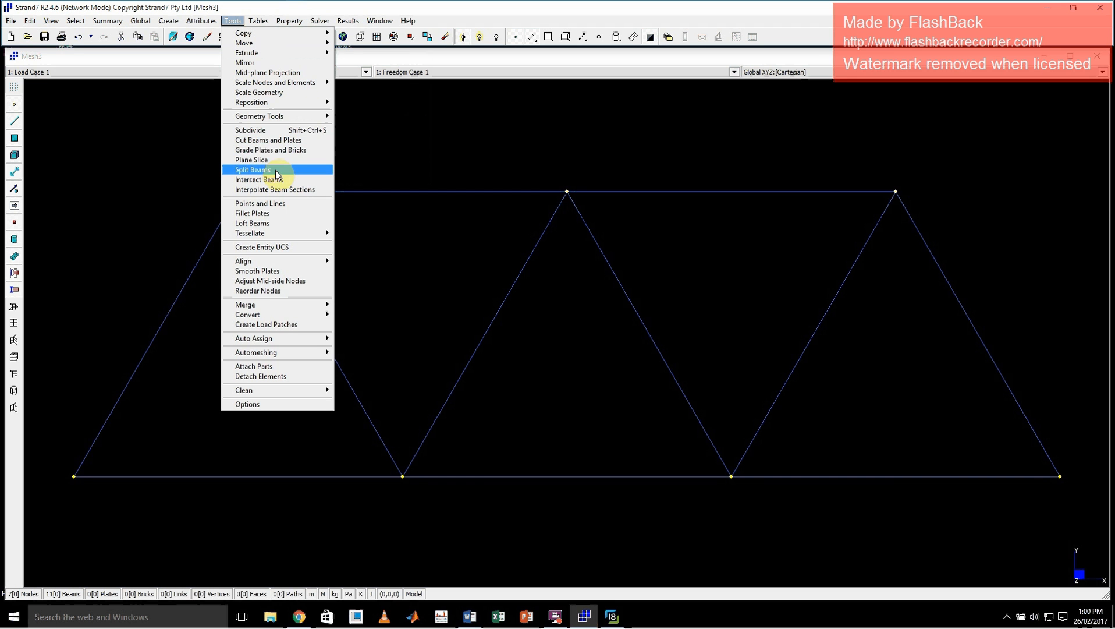
pyautogui.click(271, 132)
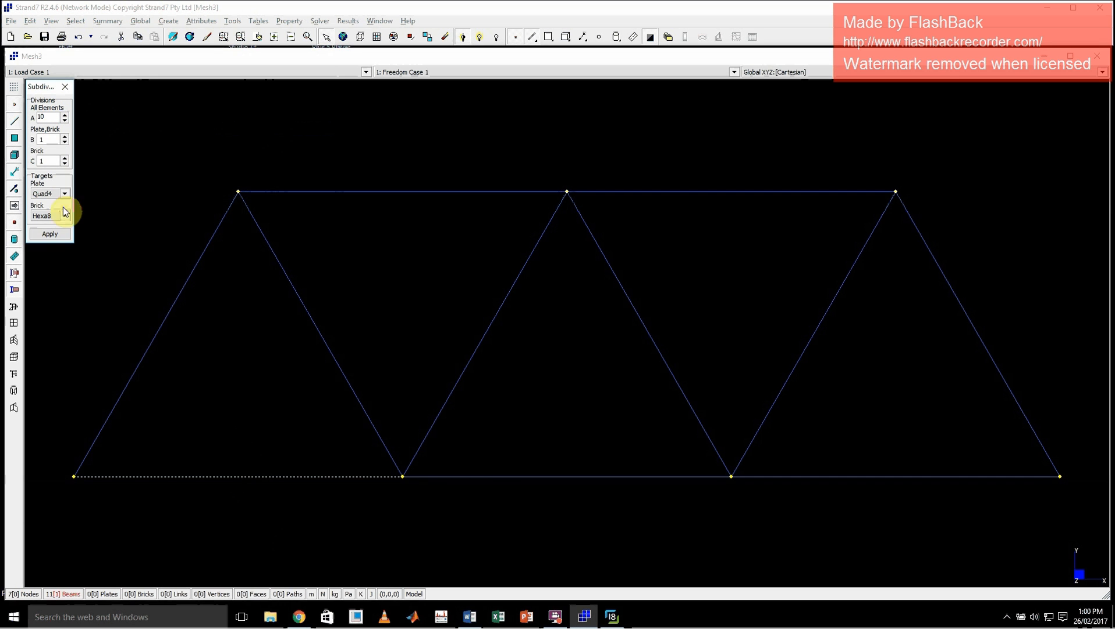
pyautogui.click(49, 235)
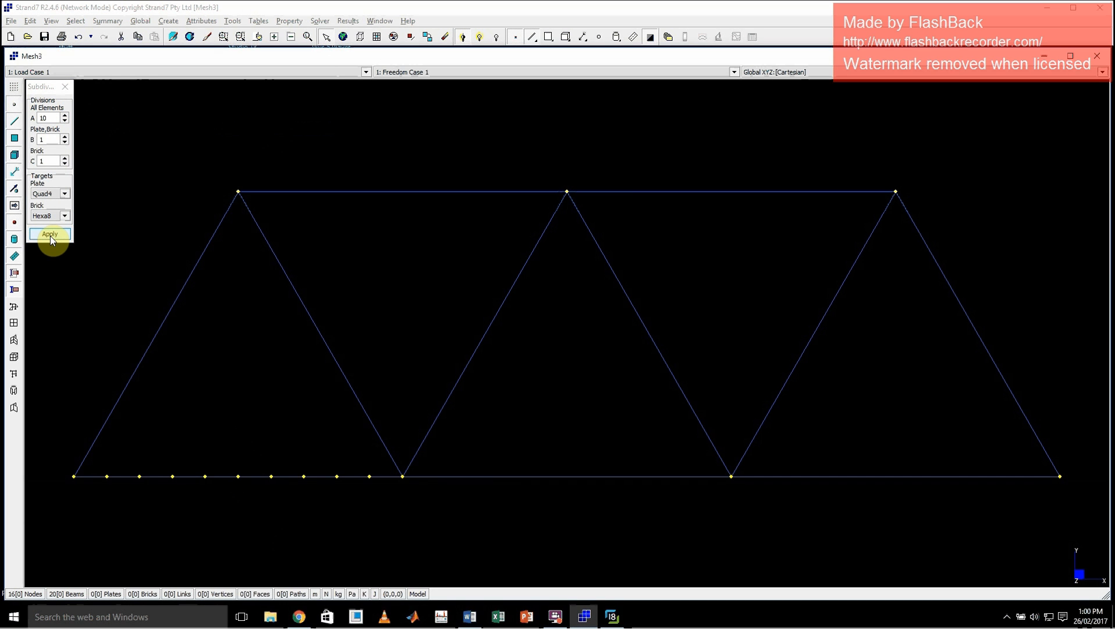
# Create Beam2 elements from the subdivided bottom nodes to the first and second upper nodes, two to each
pyautogui.hotkey('ctrl', 'e')
pyautogui.click(208, 478)
pyautogui.click(233, 196)
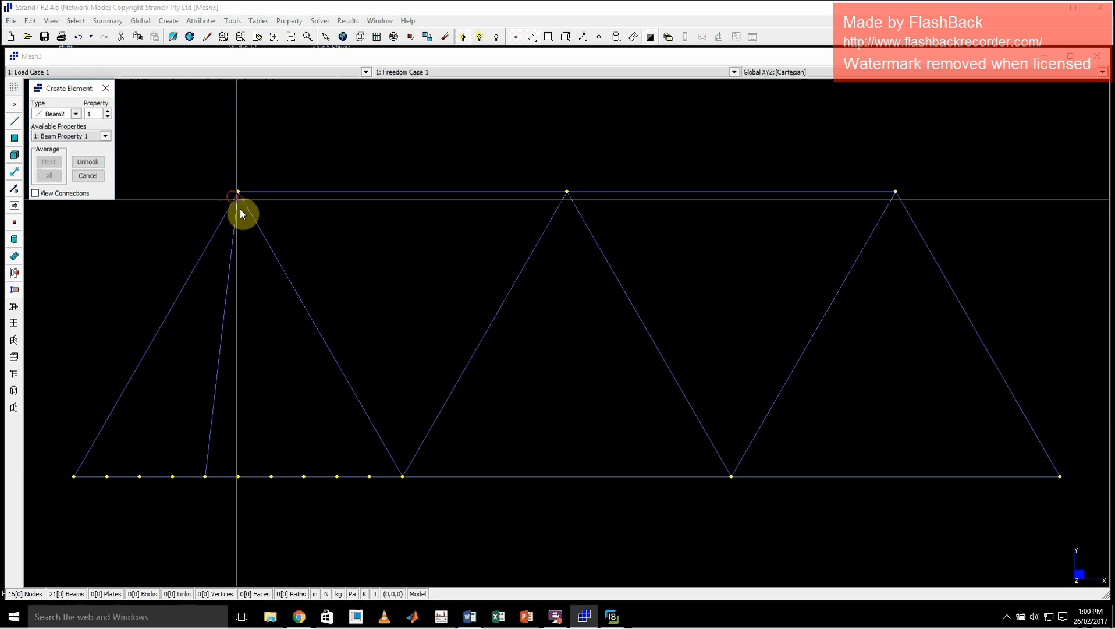
pyautogui.click(240, 476)
pyautogui.click(238, 195)
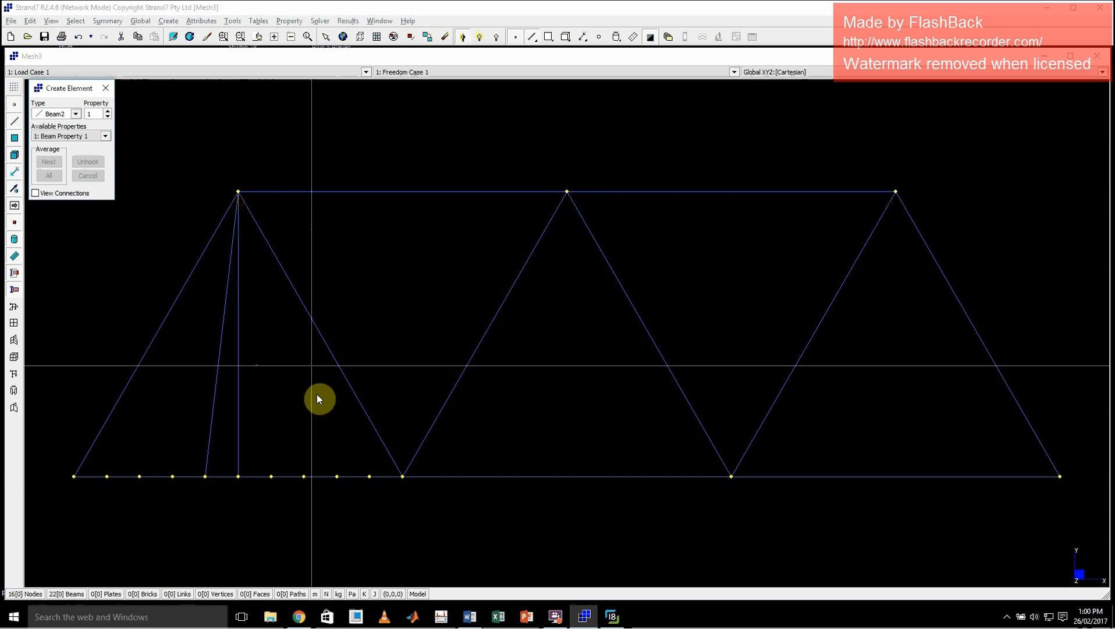
pyautogui.click(242, 478)
pyautogui.click(567, 191)
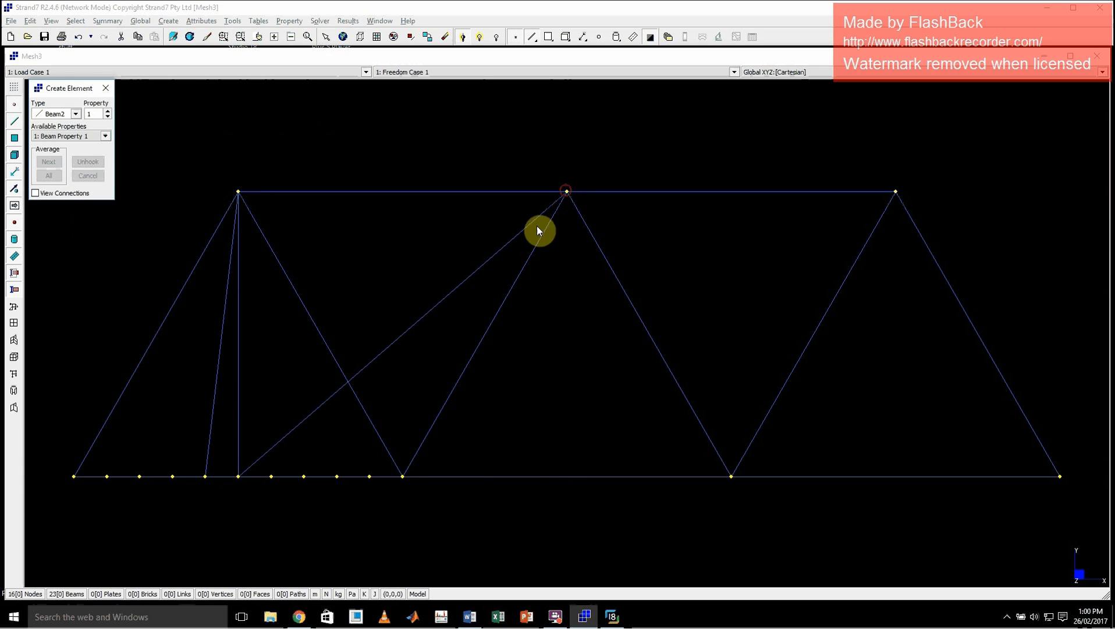
pyautogui.click(303, 478)
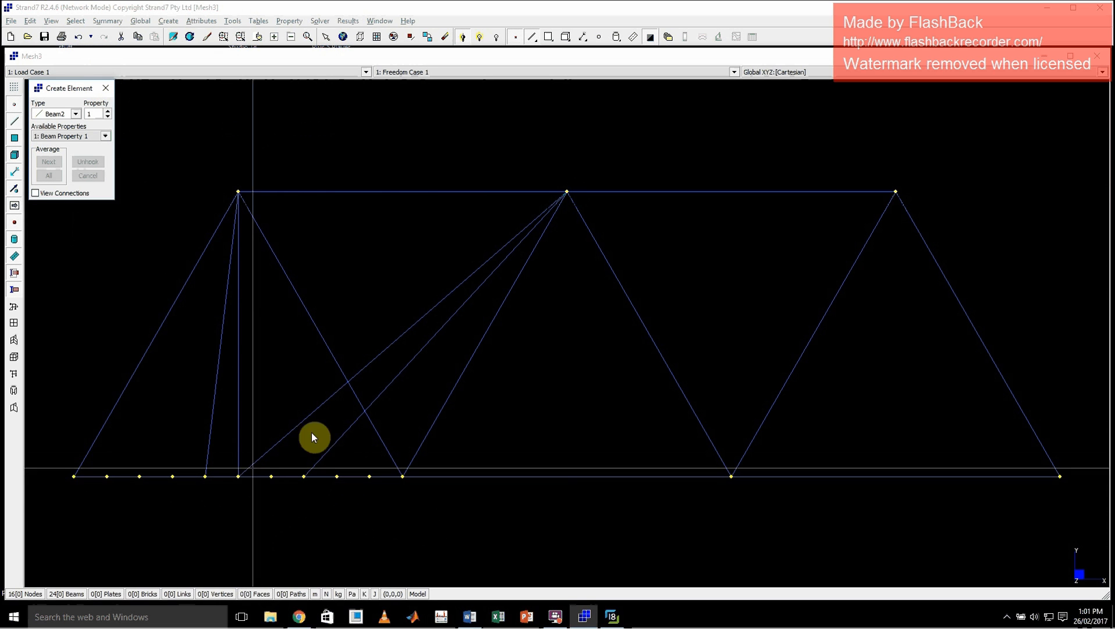
# Undo the four added beams and the subdivision of the first bottom chord beam, and leave element creation
pyautogui.hotkey('ctrl', 'z')
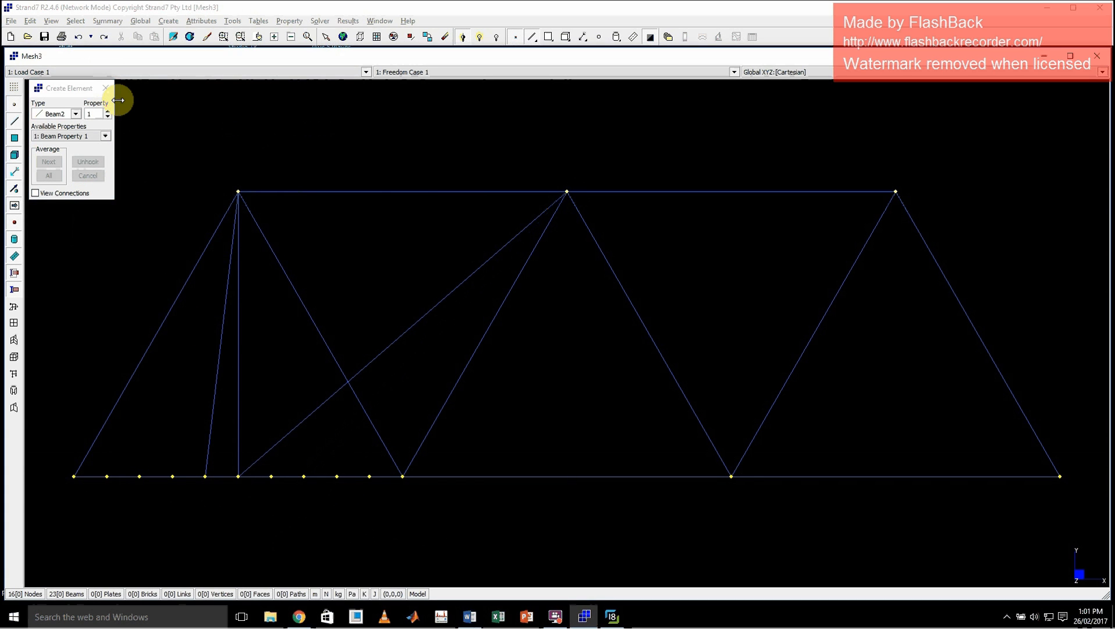
pyautogui.hotkey('ctrl', 'z')
pyautogui.hotkey('ctrl', 'z')
pyautogui.hotkey('ctrl', 'z')
pyautogui.hotkey('ctrl', 'z')
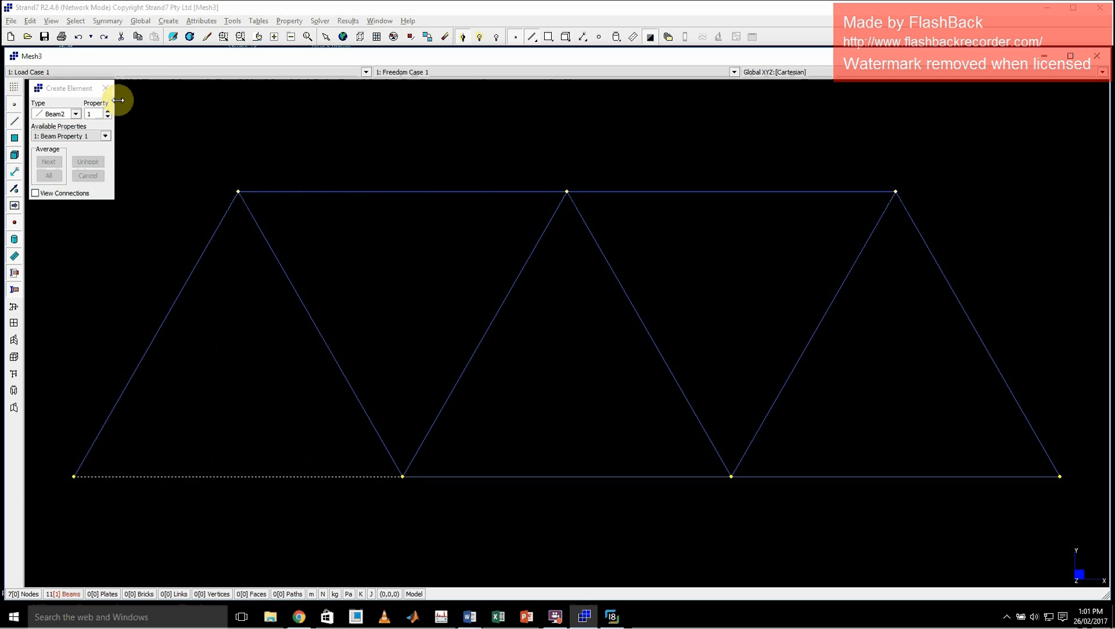
pyautogui.click(111, 90)
# Start a 3 Point Fillet in Points and Lines through the first upper node, the first bottom node and the second bottom node
pyautogui.click(232, 21)
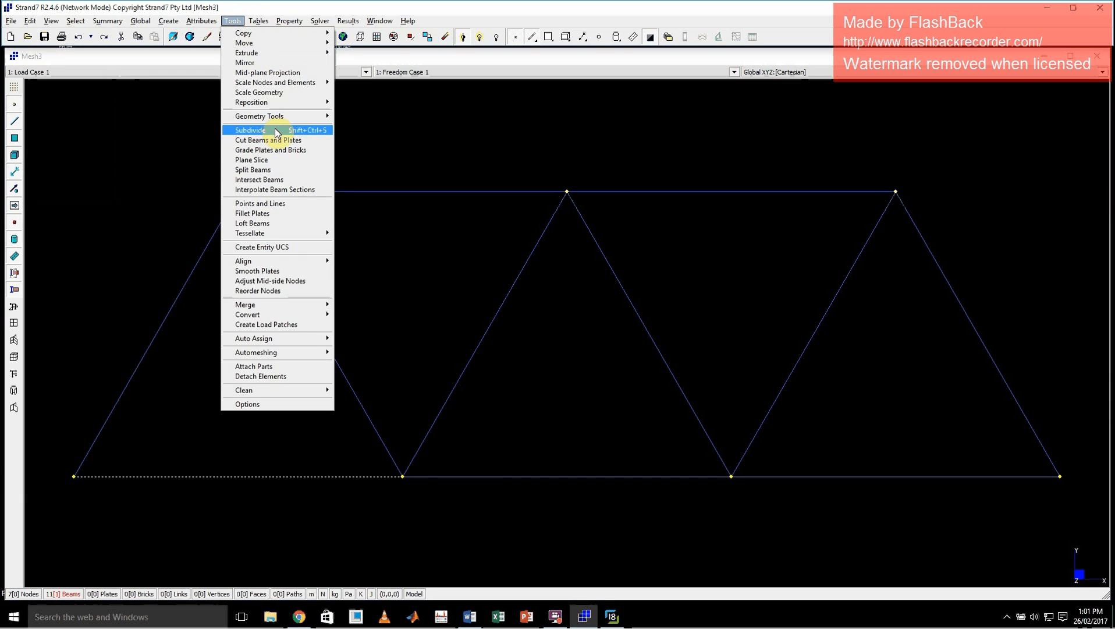
pyautogui.click(294, 204)
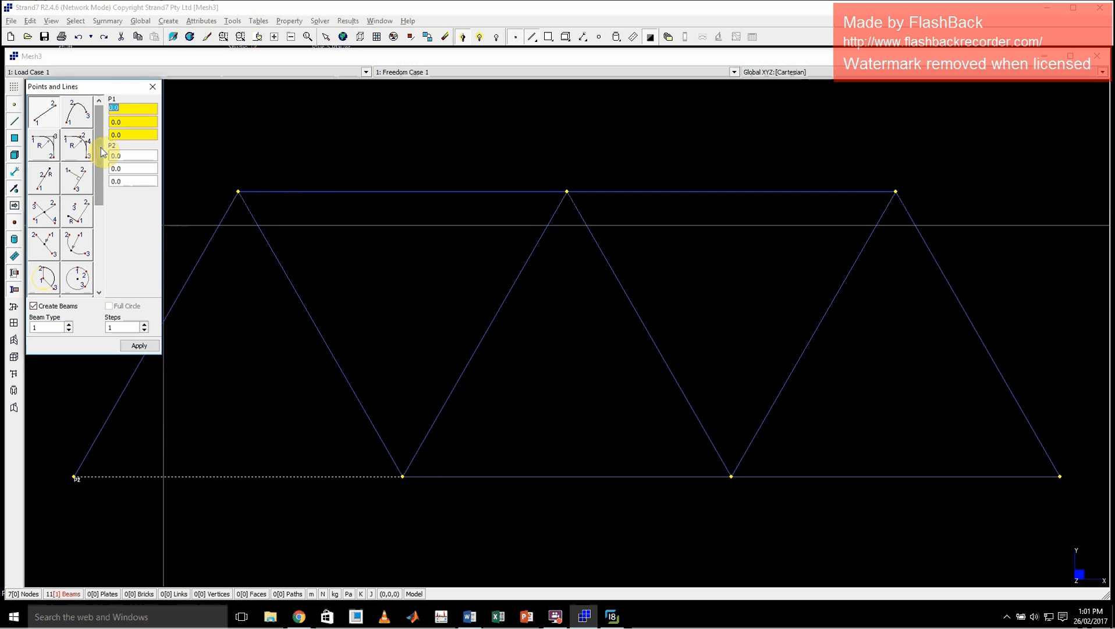
pyautogui.click(45, 152)
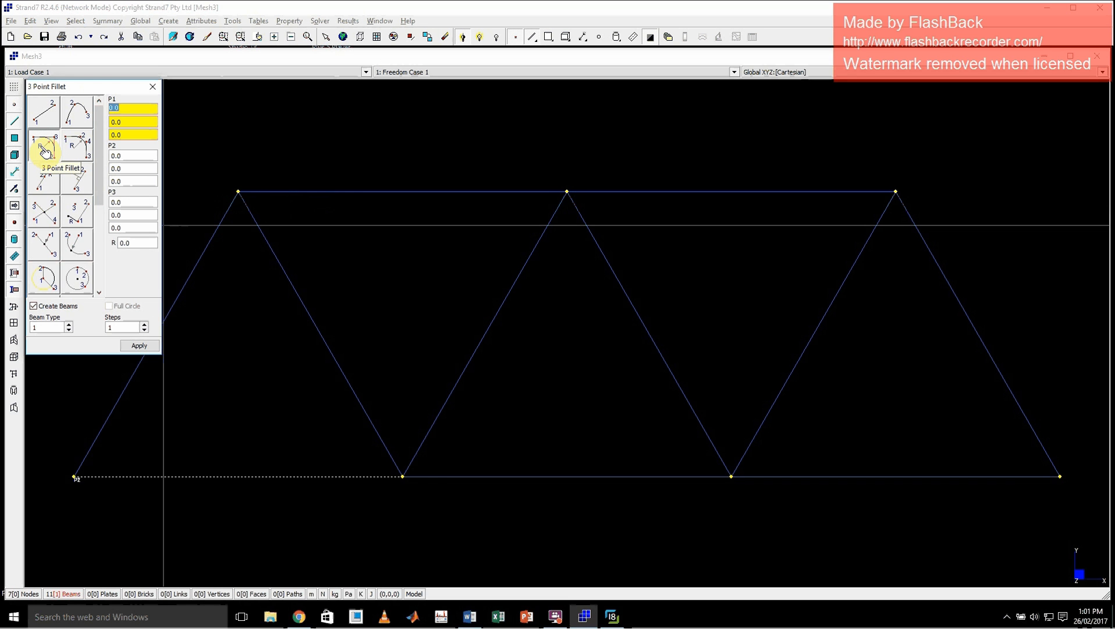
pyautogui.moveTo(85, 86); pyautogui.dragTo(405, 105)
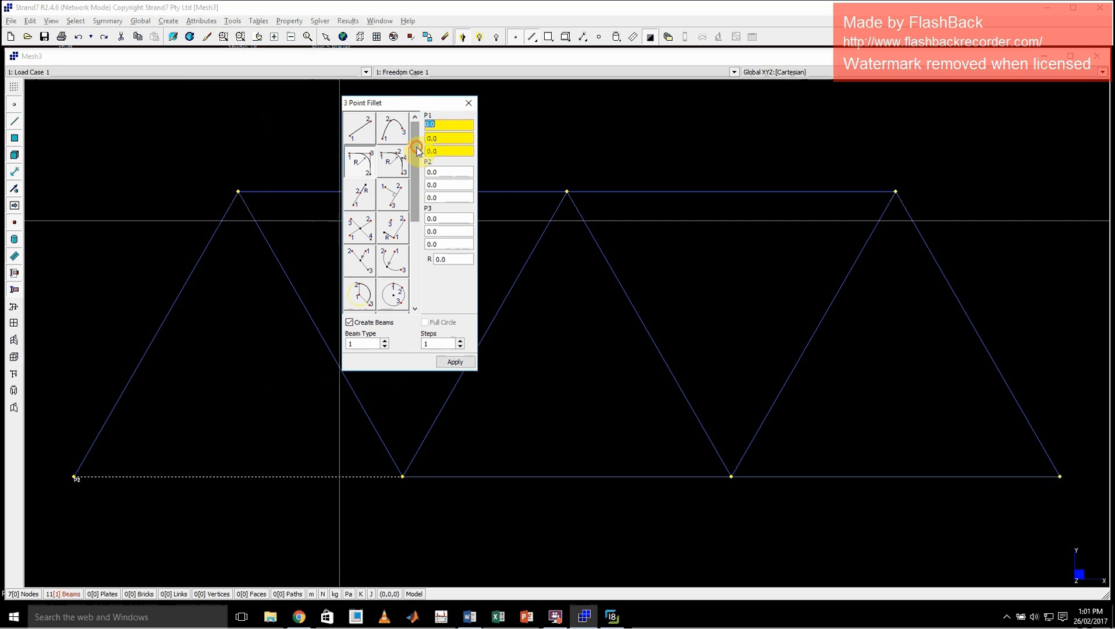
pyautogui.moveTo(417, 146)
pyautogui.mouseDown()
pyautogui.moveTo(405, 256)
pyautogui.moveTo(411, 141)
pyautogui.mouseUp()
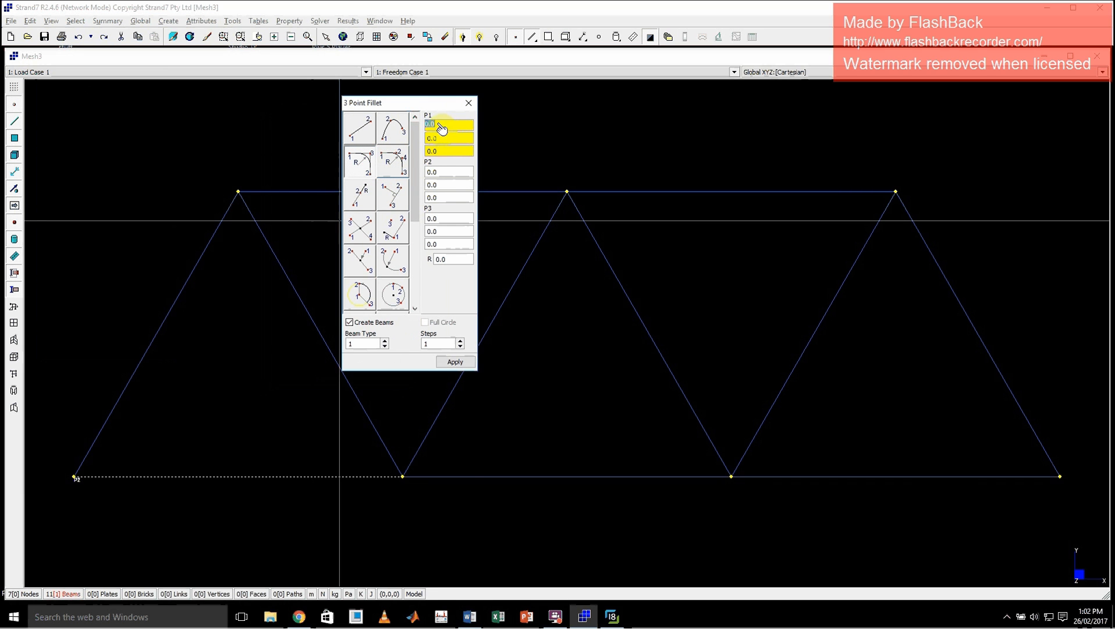
pyautogui.click(240, 192)
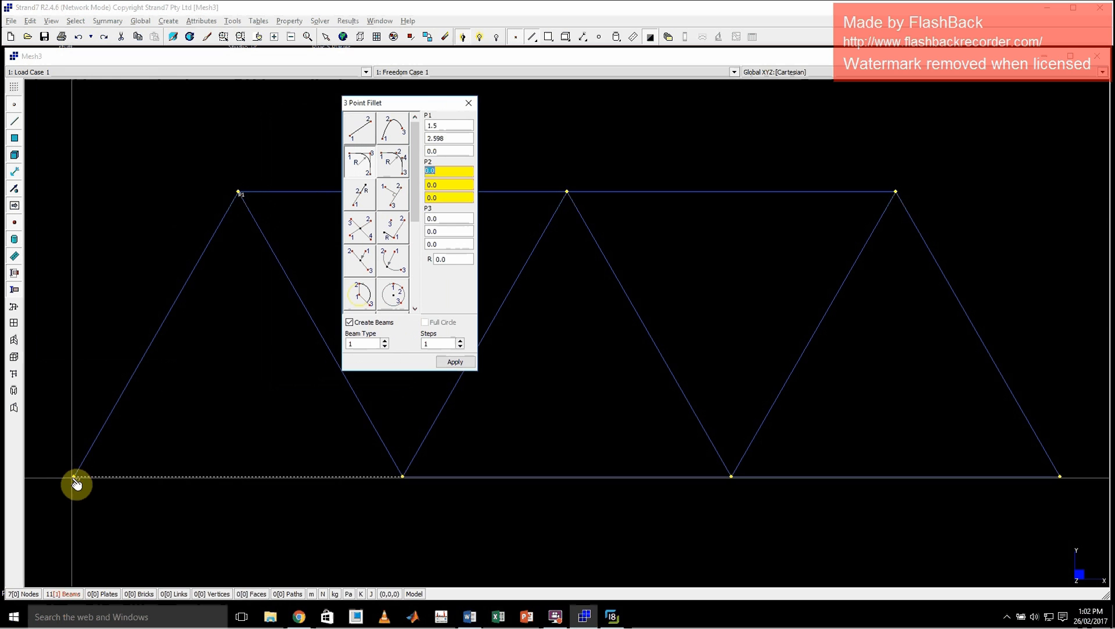
pyautogui.click(74, 478)
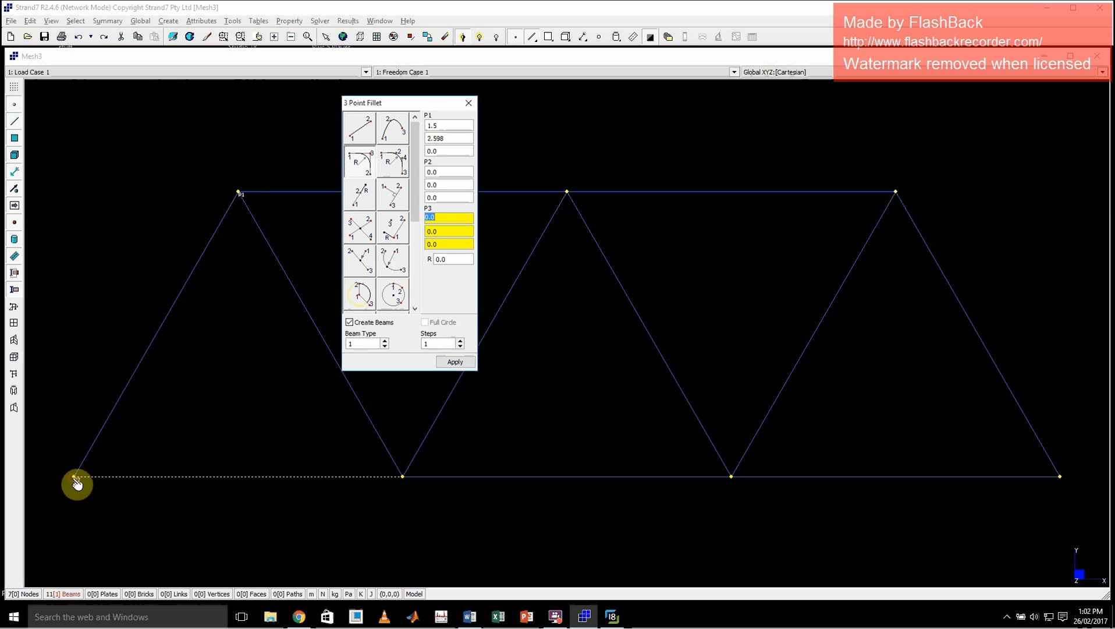
pyautogui.click(403, 479)
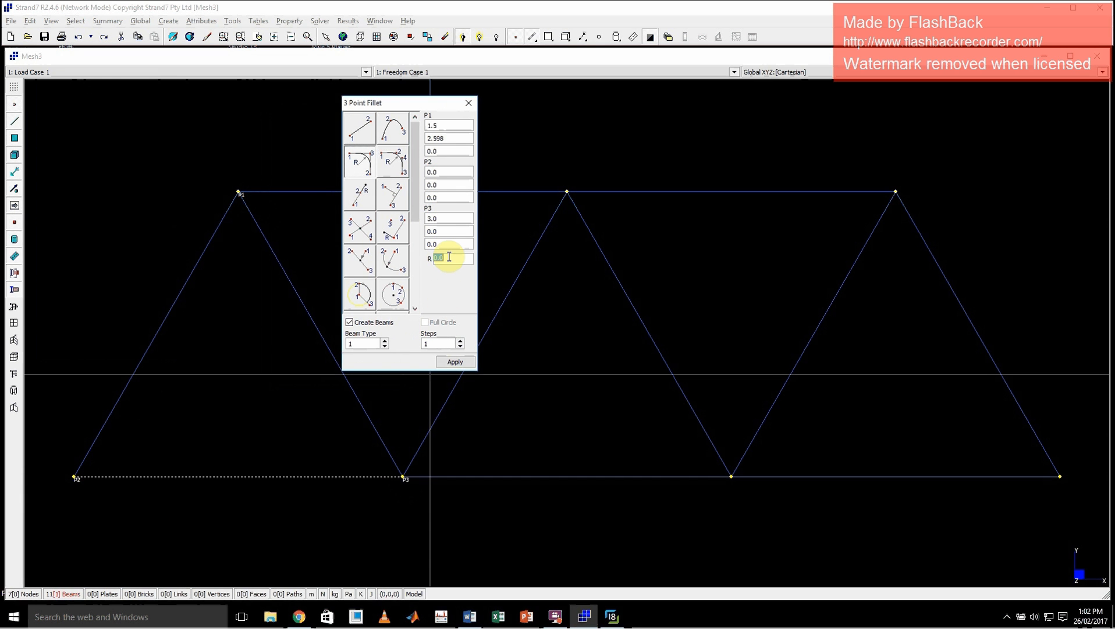
# Create the fillet as type 1 beams with a radius of 1 and 10 steps
pyautogui.write('1')
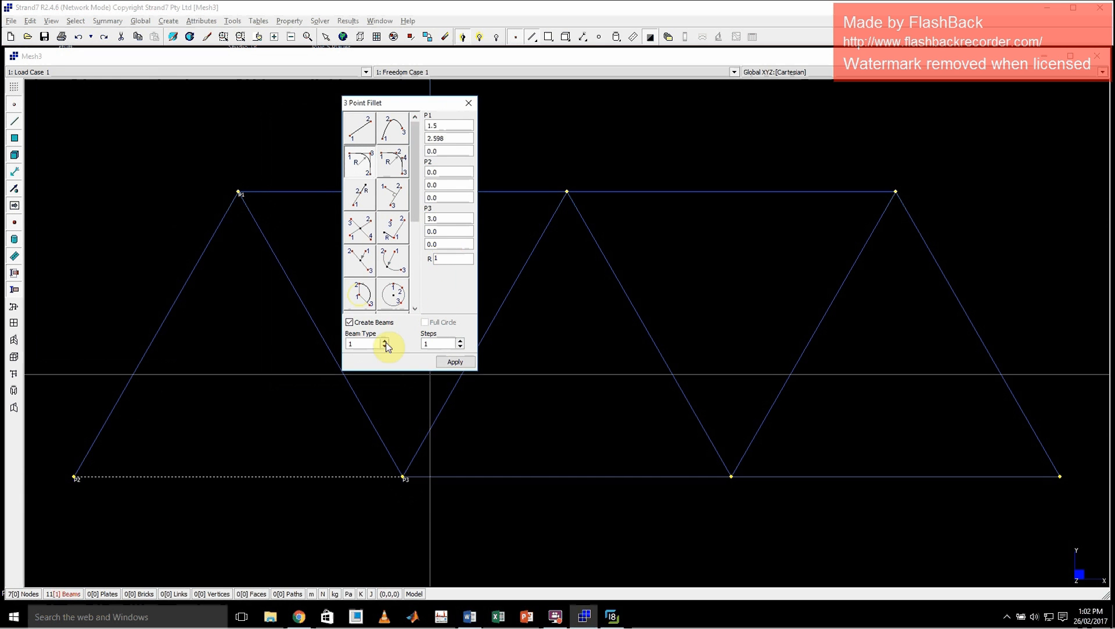
pyautogui.click(461, 341)
pyautogui.click(461, 341)
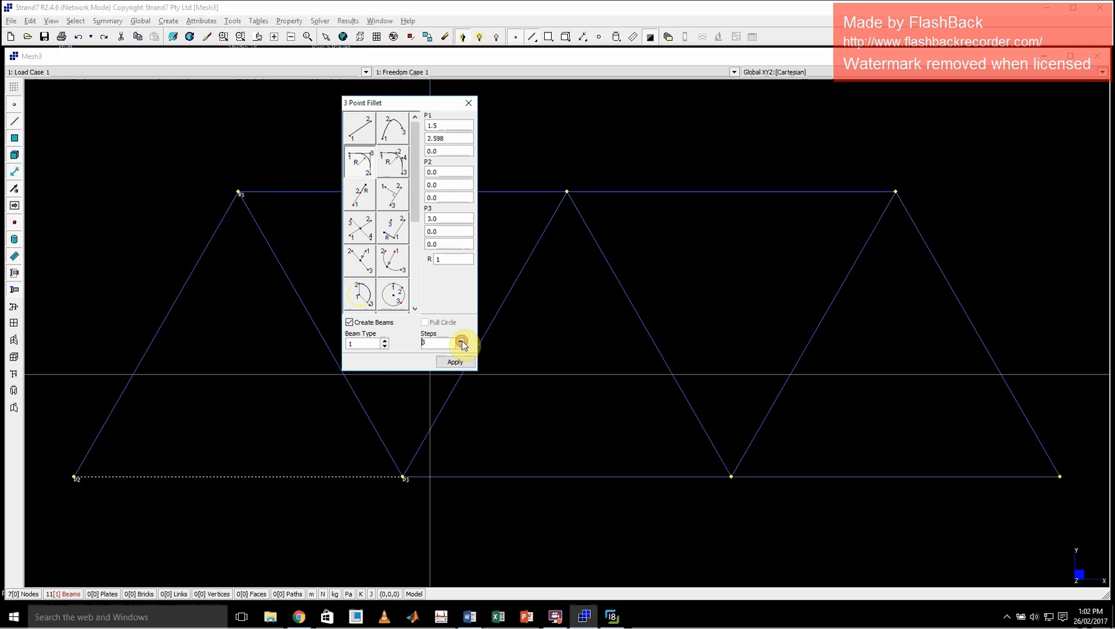
pyautogui.click(461, 341)
pyautogui.click(461, 341)
pyautogui.click(461, 341)
pyautogui.click(461, 341)
pyautogui.click(461, 341)
pyautogui.click(461, 341)
pyautogui.click(462, 341)
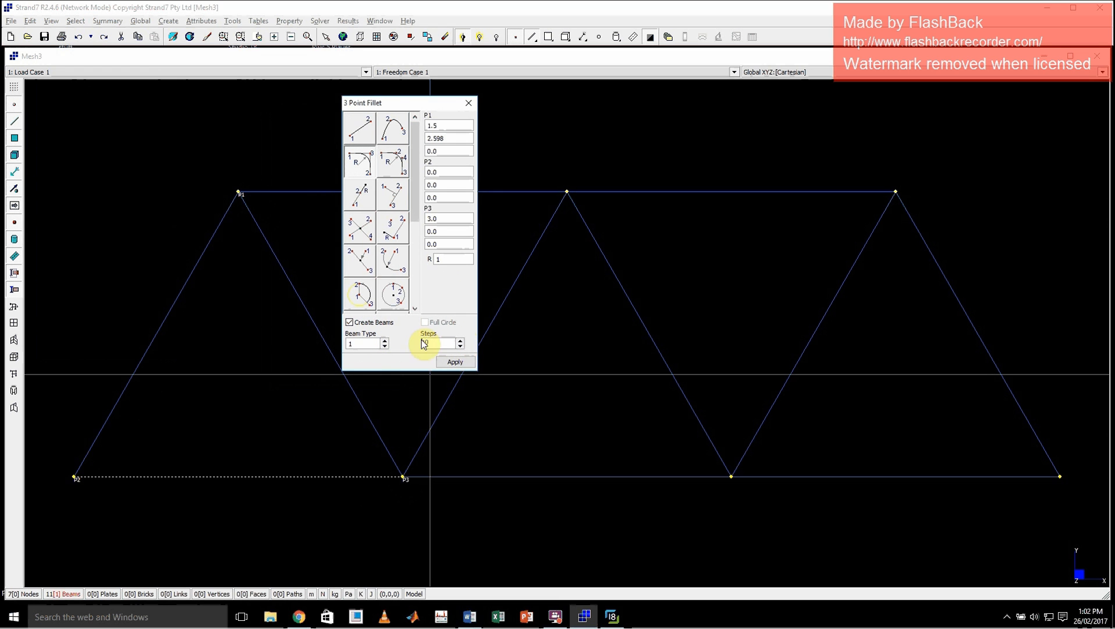
pyautogui.click(371, 344)
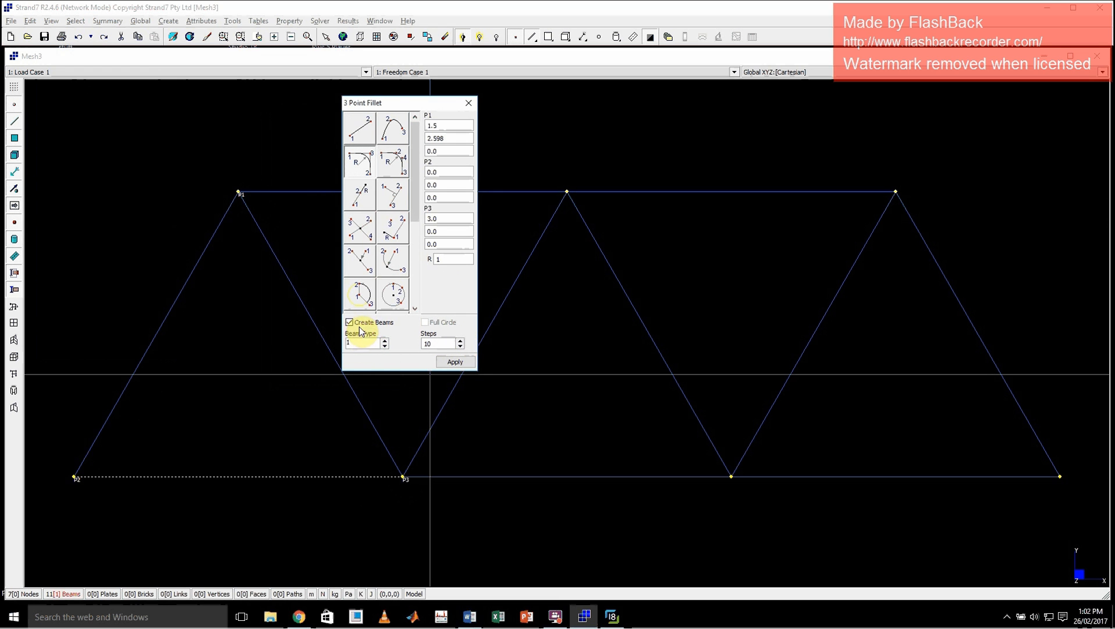
pyautogui.click(464, 360)
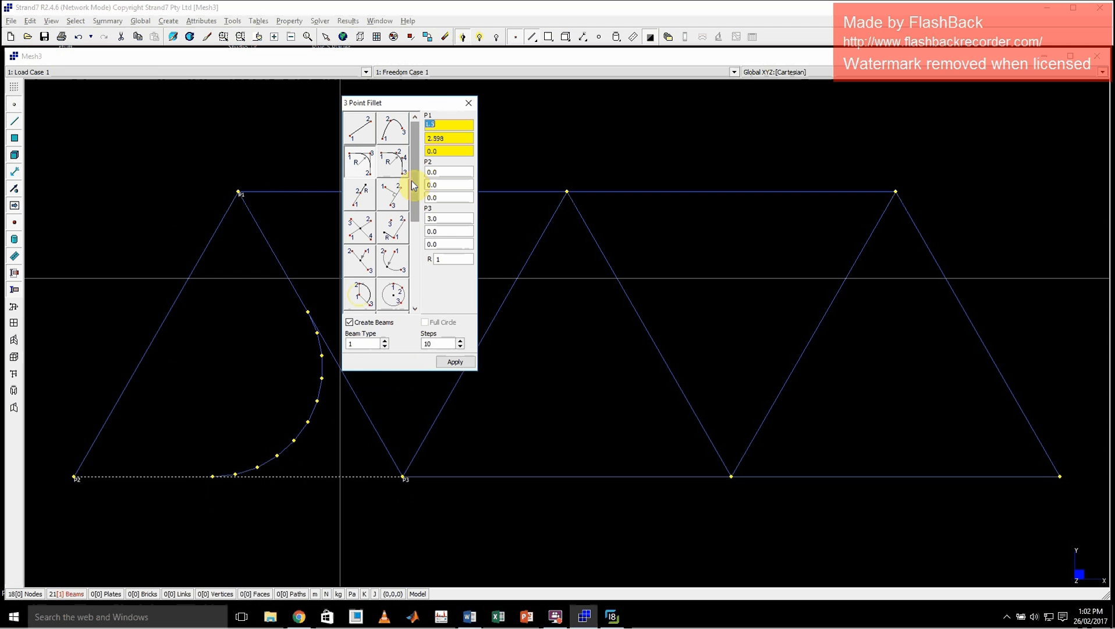
# Leave the Points and Lines tool, undo the fillet beams and clear the beam selection
pyautogui.click(360, 234)
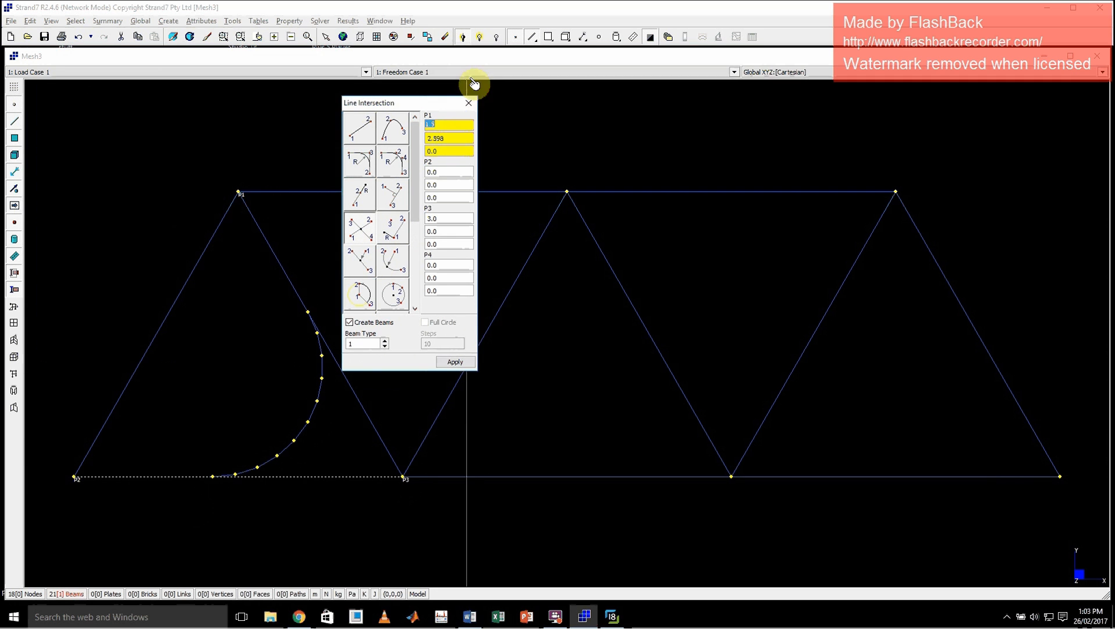
pyautogui.click(473, 103)
pyautogui.hotkey('ctrl', 'z')
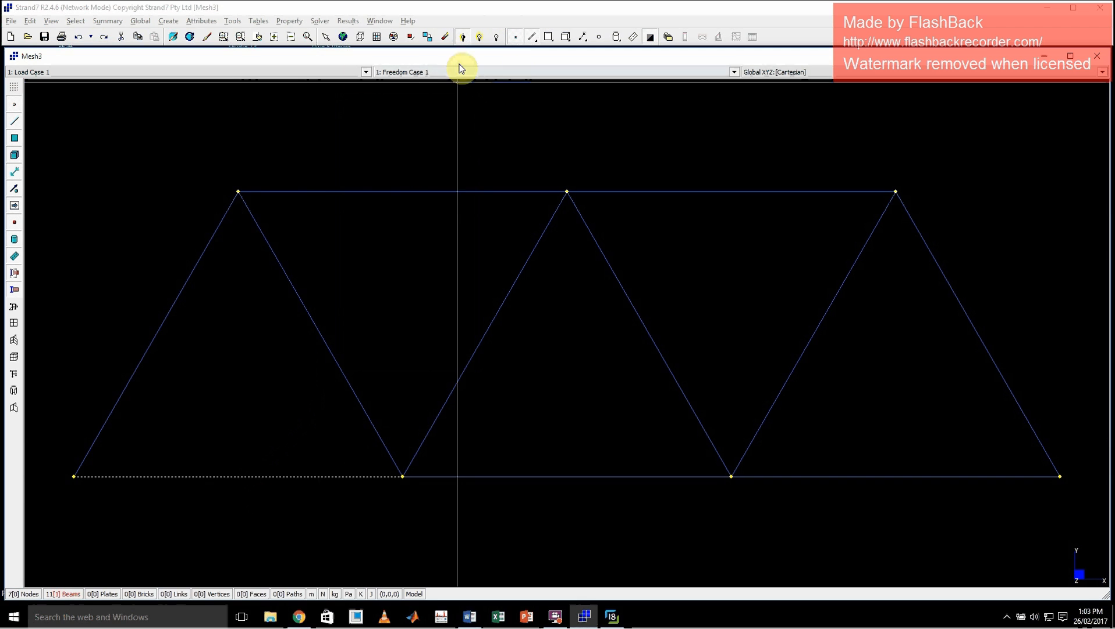
pyautogui.click(327, 39)
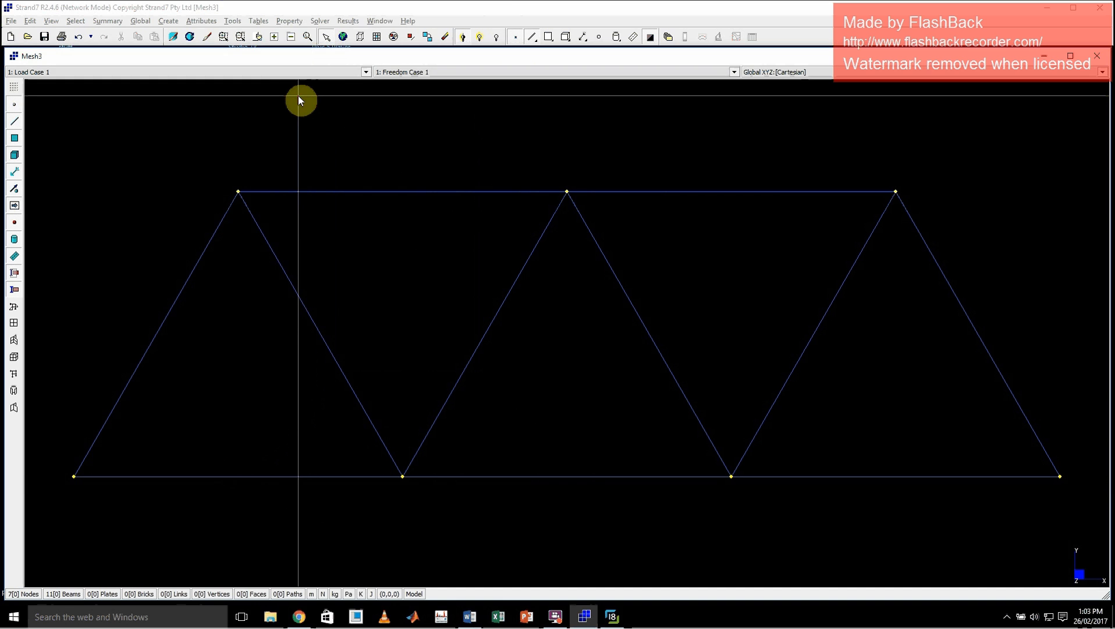
pyautogui.click(232, 21)
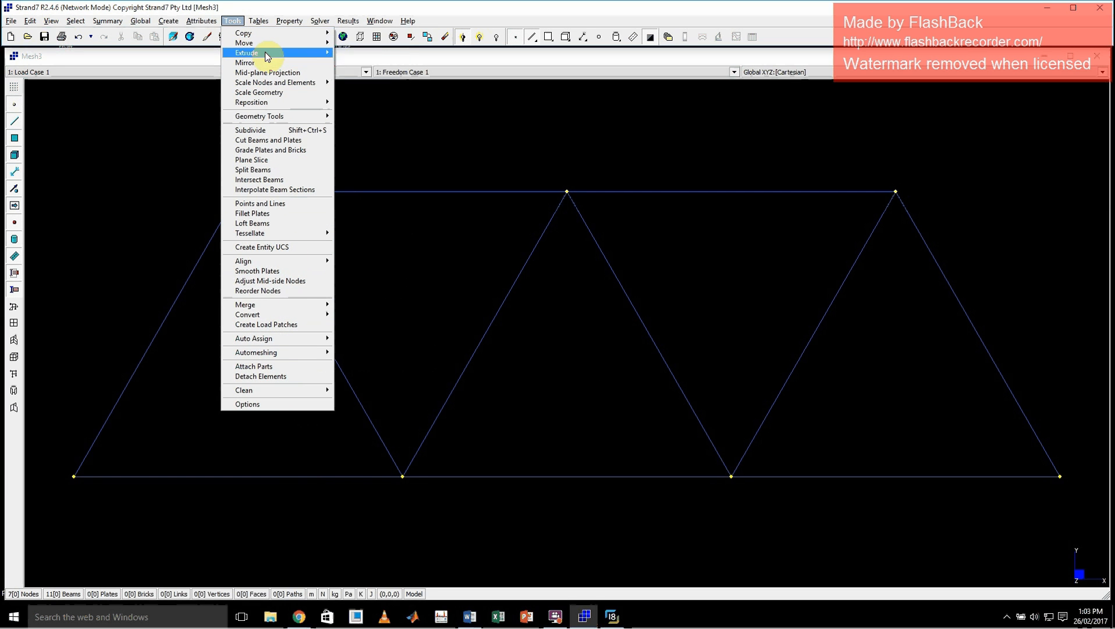
pyautogui.moveTo(265, 52)
pyautogui.moveTo(312, 44)
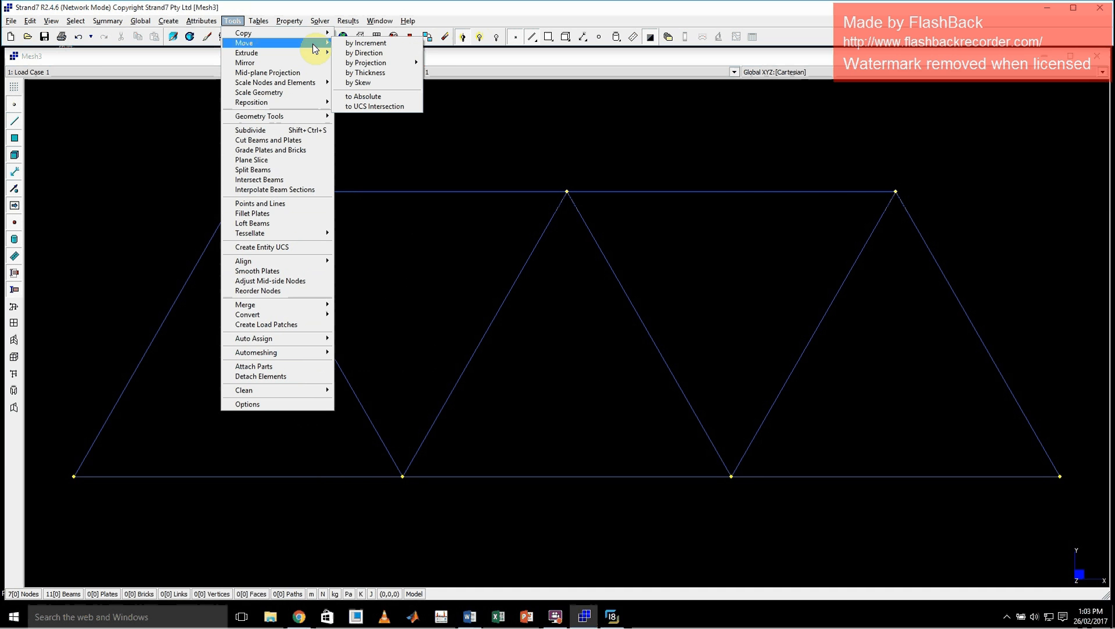
pyautogui.click(363, 185)
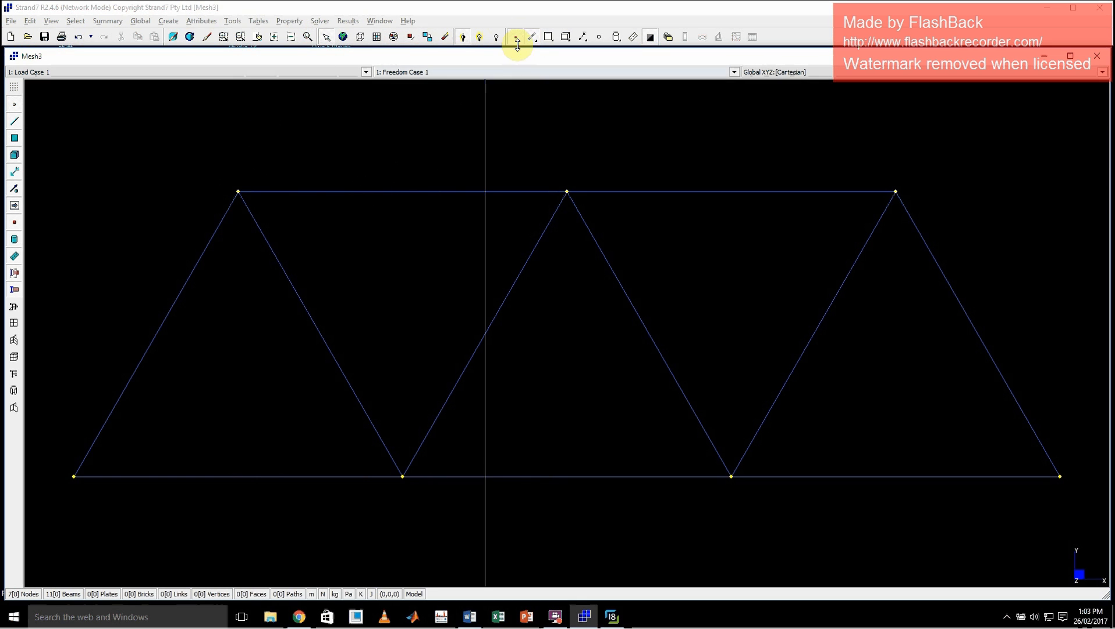
# Review the member lengths in the truss problem picture in the image viewer and return to the Strand7 model
pyautogui.click(534, 36)
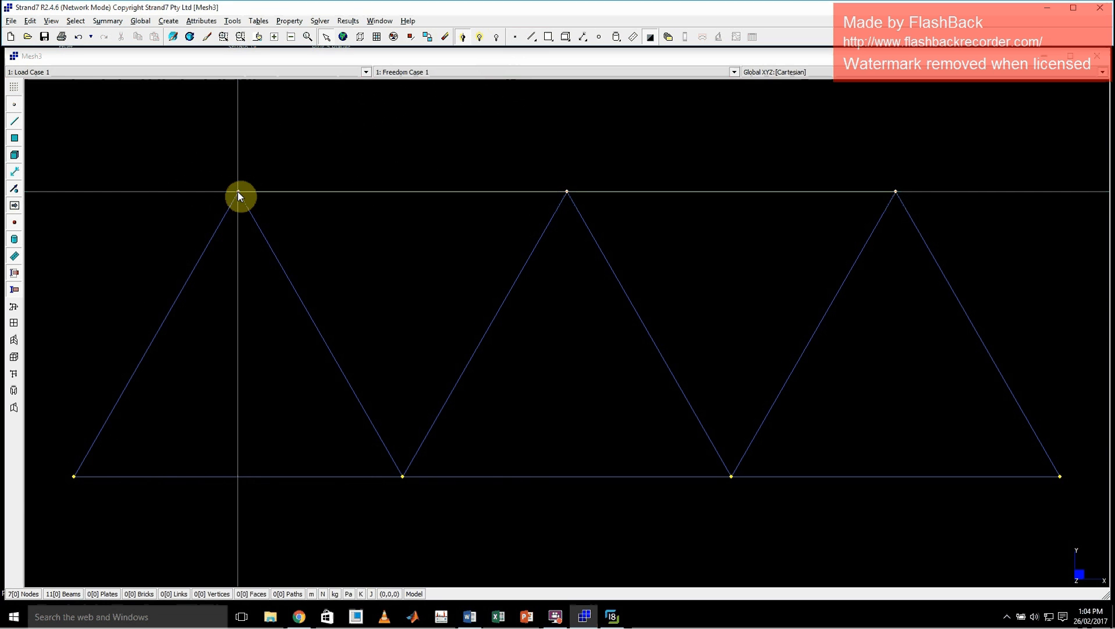
pyautogui.click(611, 616)
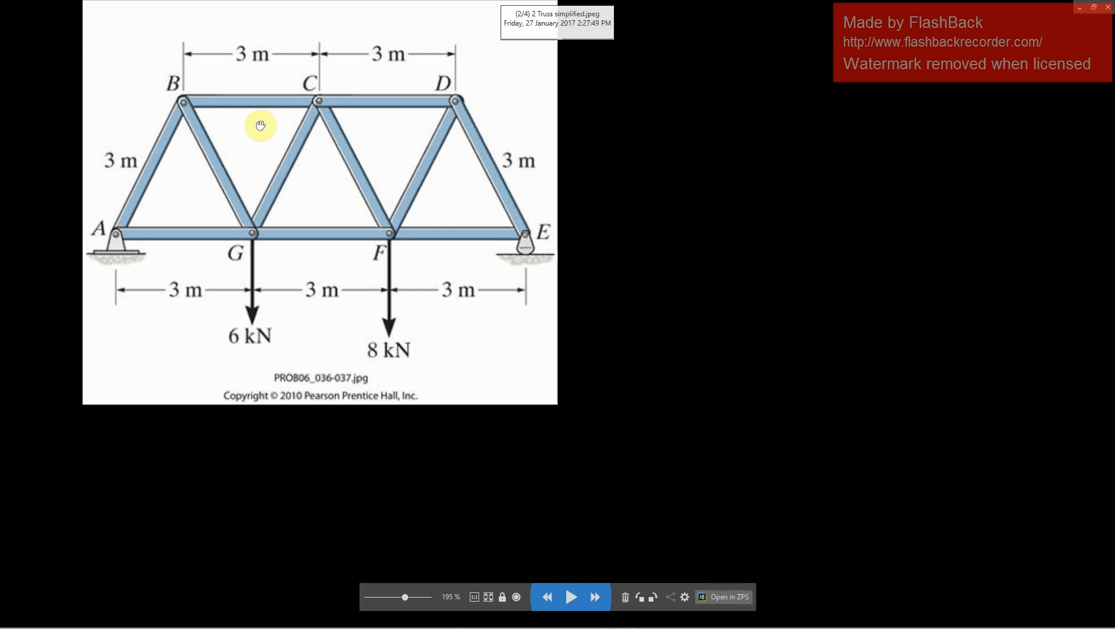
pyautogui.click(1107, 7)
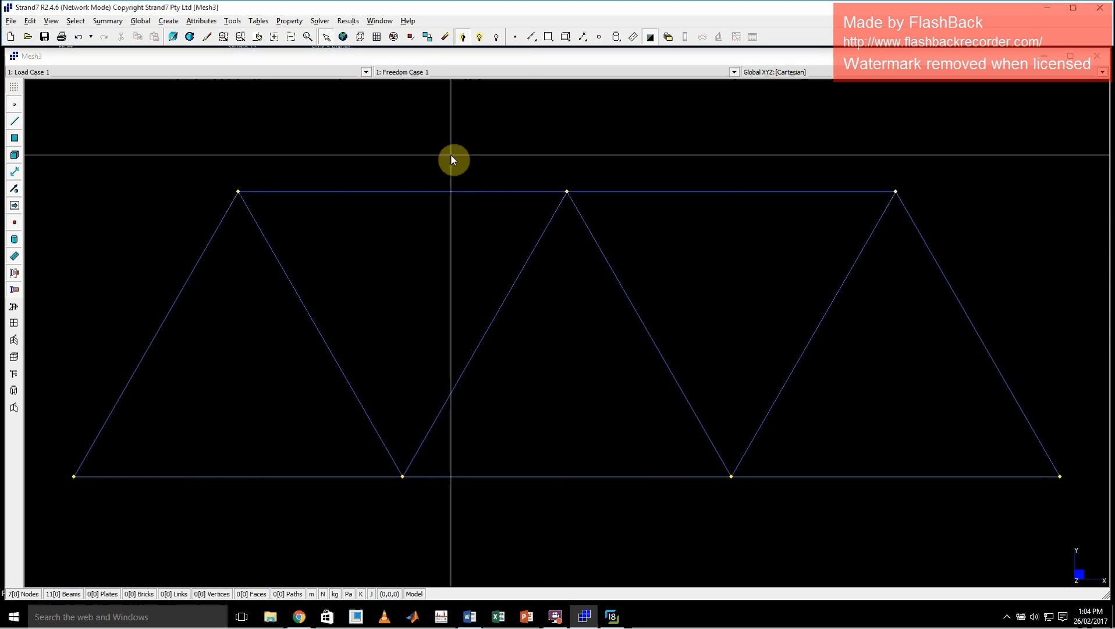
# Inspect the length of the first inclined beam and the coordinates of the first upper node and second bottom node
pyautogui.click(531, 36)
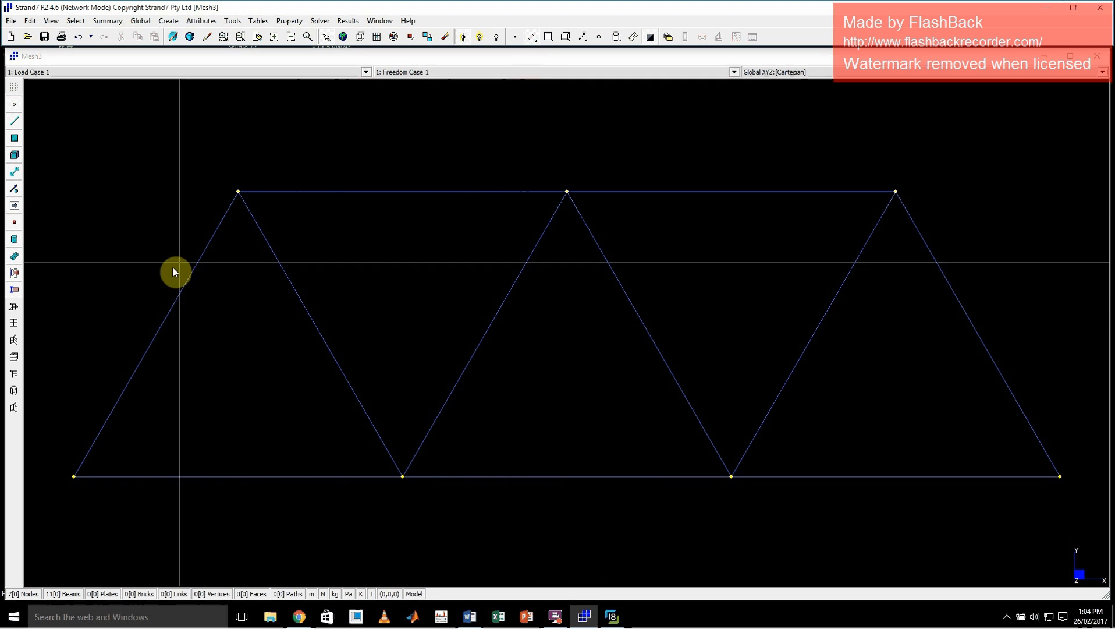
pyautogui.click(148, 328)
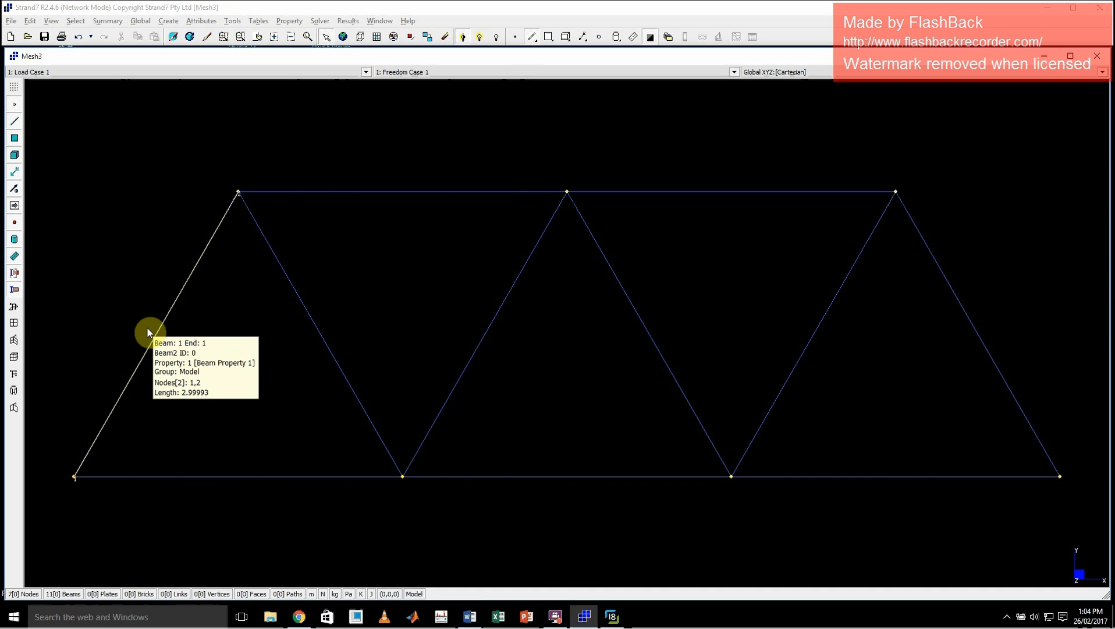
pyautogui.click(519, 38)
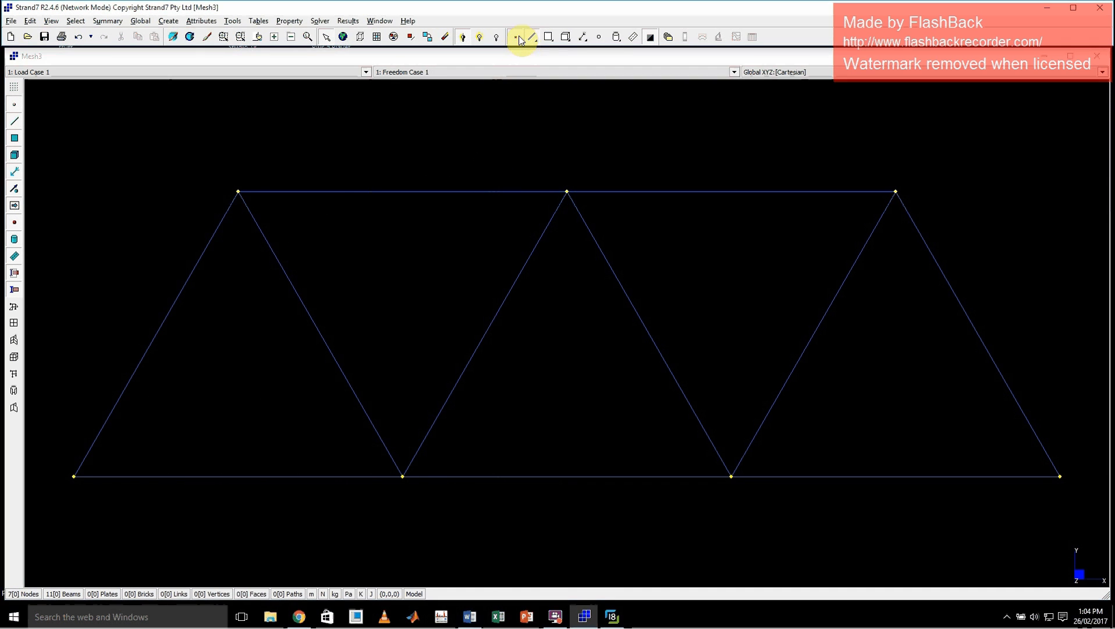
pyautogui.moveTo(239, 191)
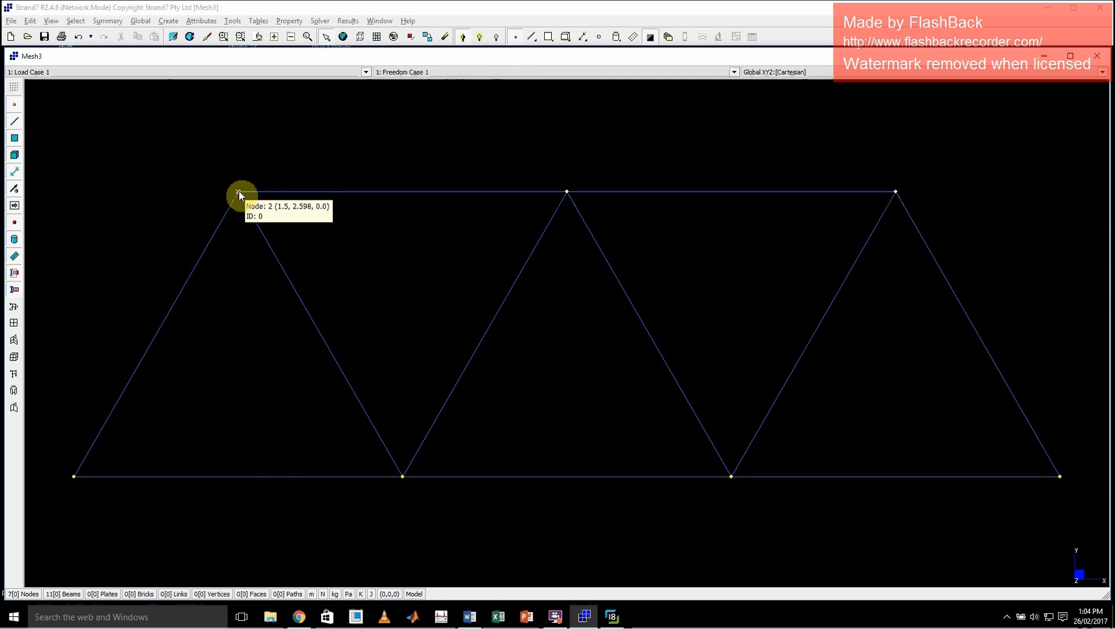
pyautogui.moveTo(403, 475)
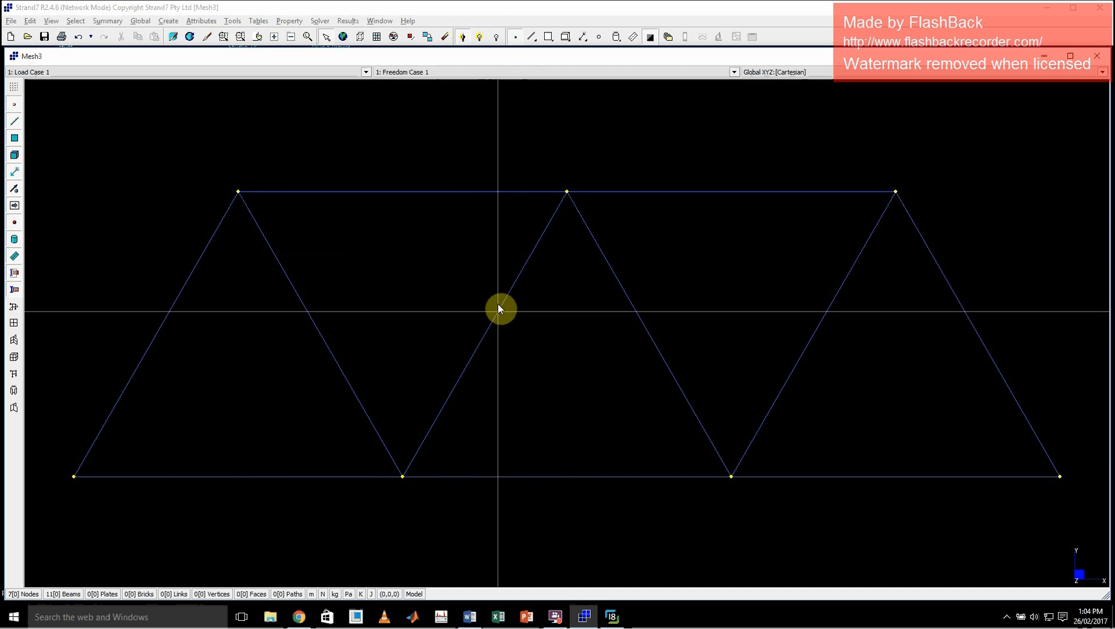
pyautogui.click(531, 36)
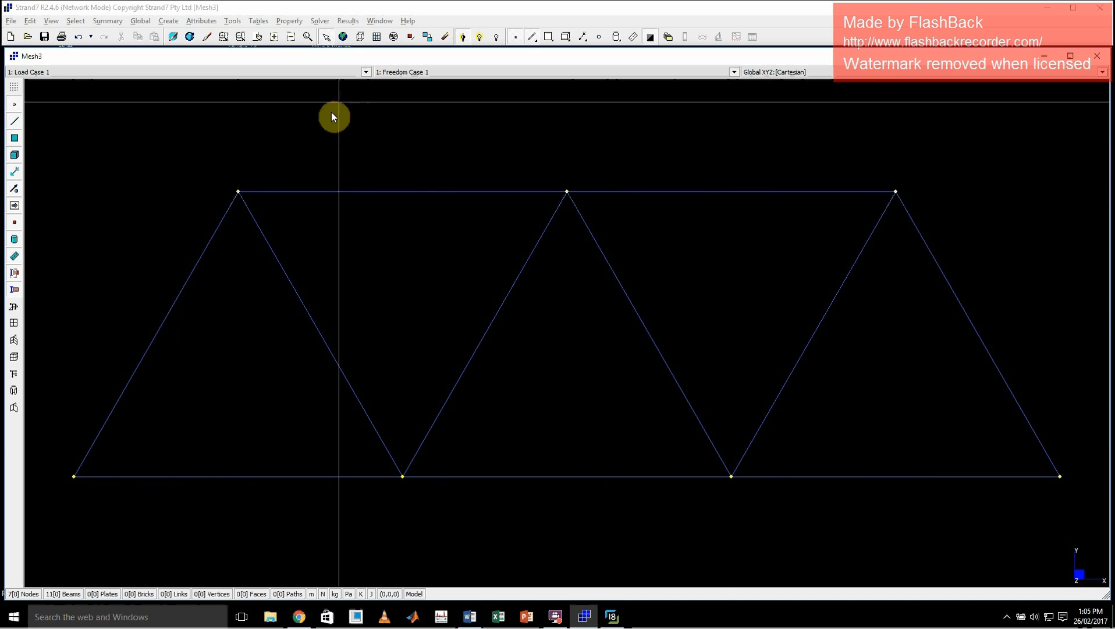
# Open the Whiteboard and measure the distance between the first upper node and the third bottom node, highlighting the latter's coordinates
pyautogui.click(232, 21)
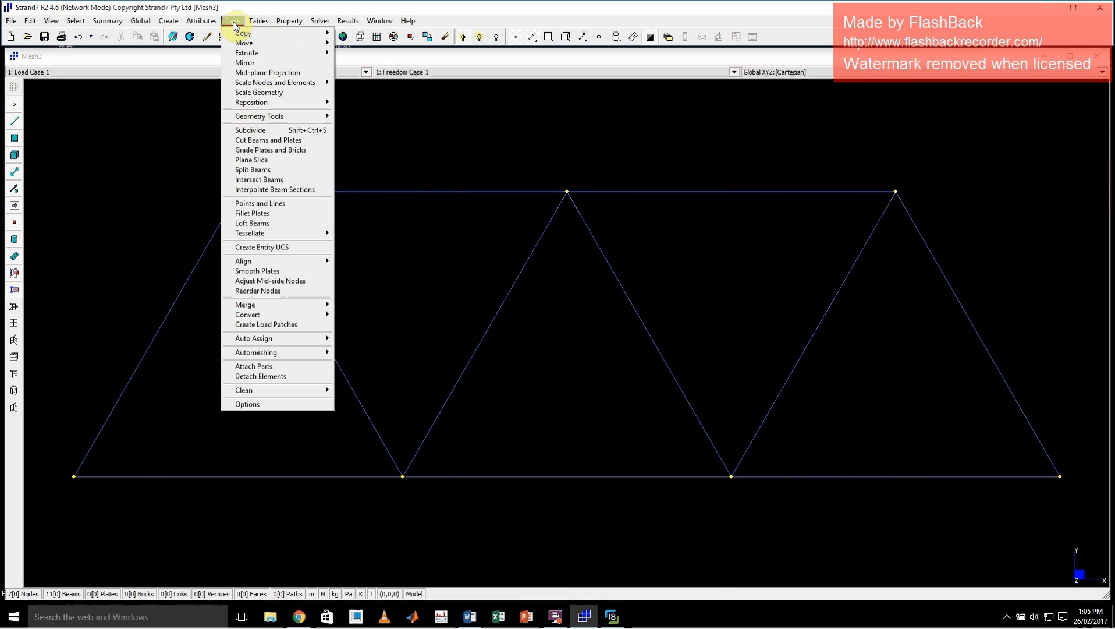
pyautogui.moveTo(118, 22)
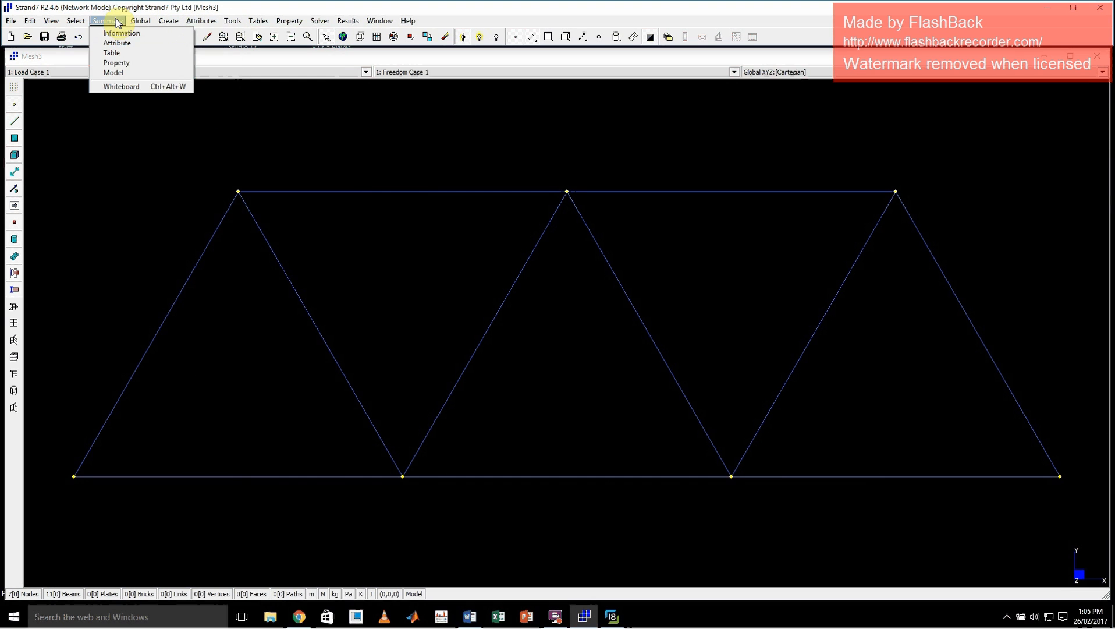
pyautogui.click(130, 87)
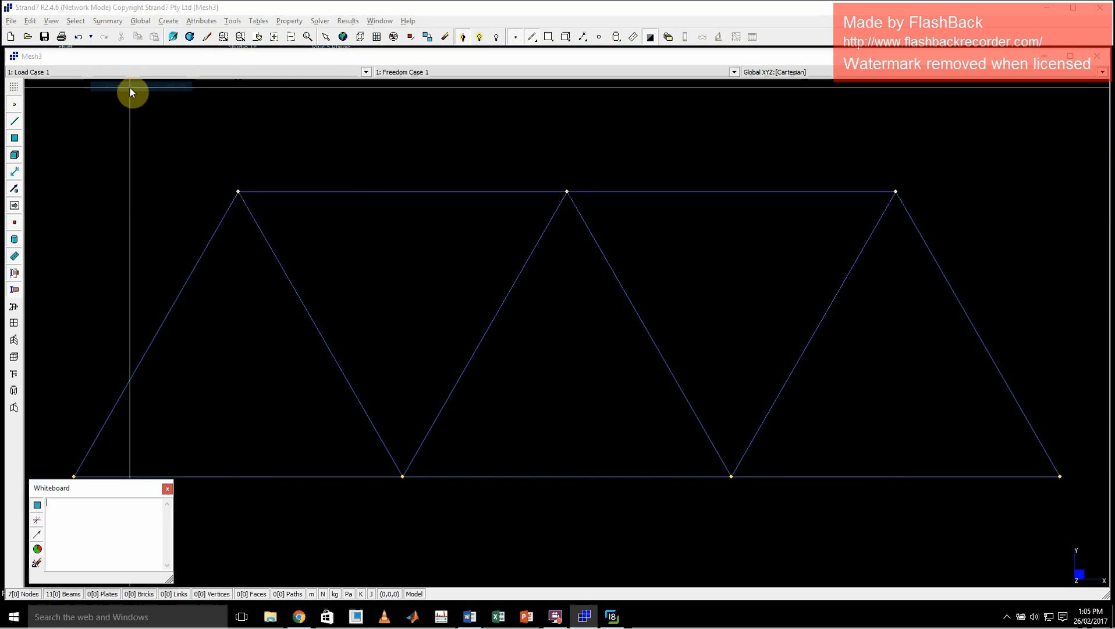
pyautogui.click(532, 37)
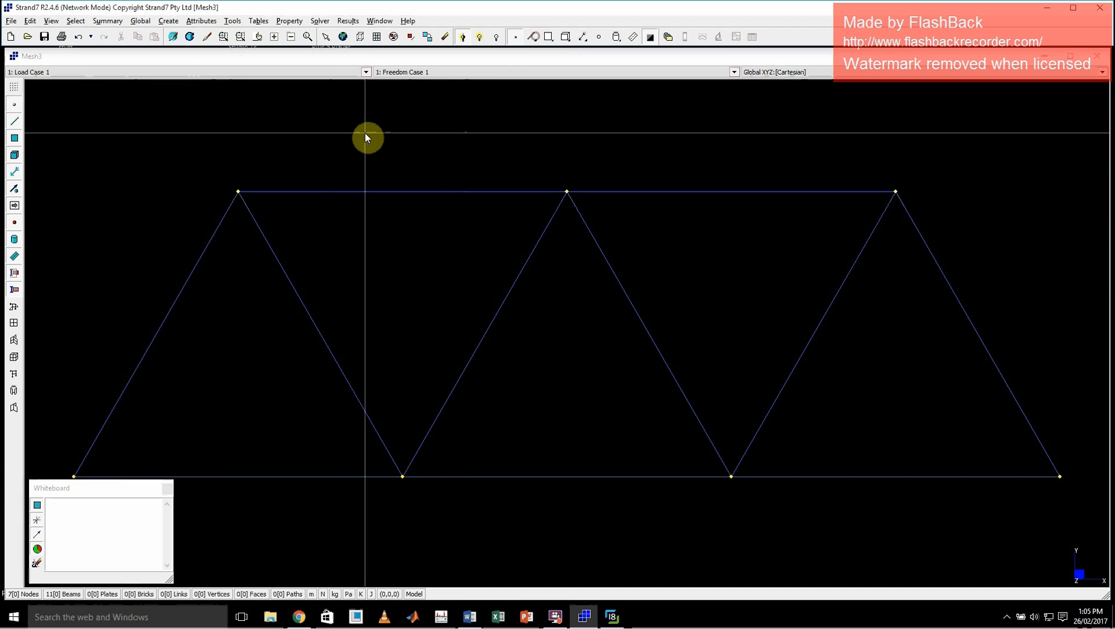
pyautogui.click(237, 191)
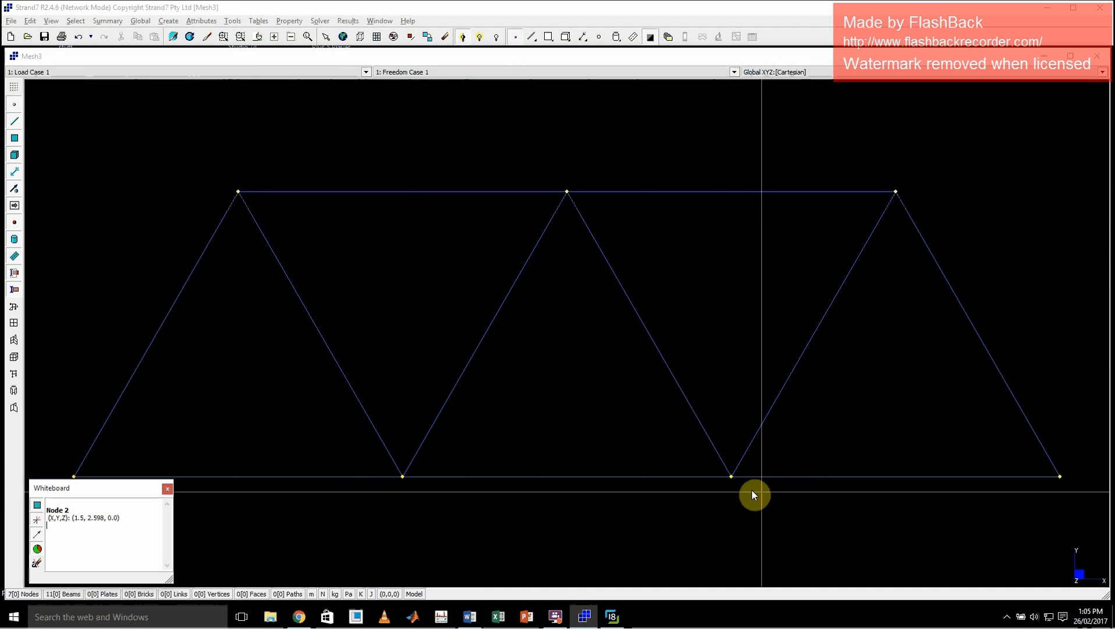
pyautogui.click(732, 476)
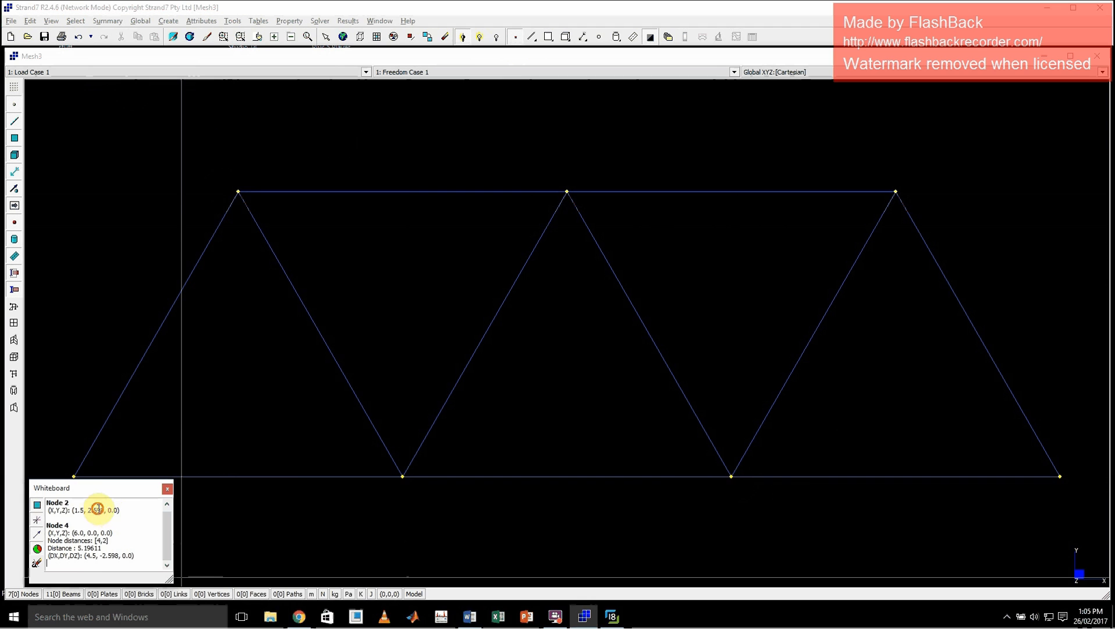
pyautogui.moveTo(67, 510); pyautogui.dragTo(38, 532)
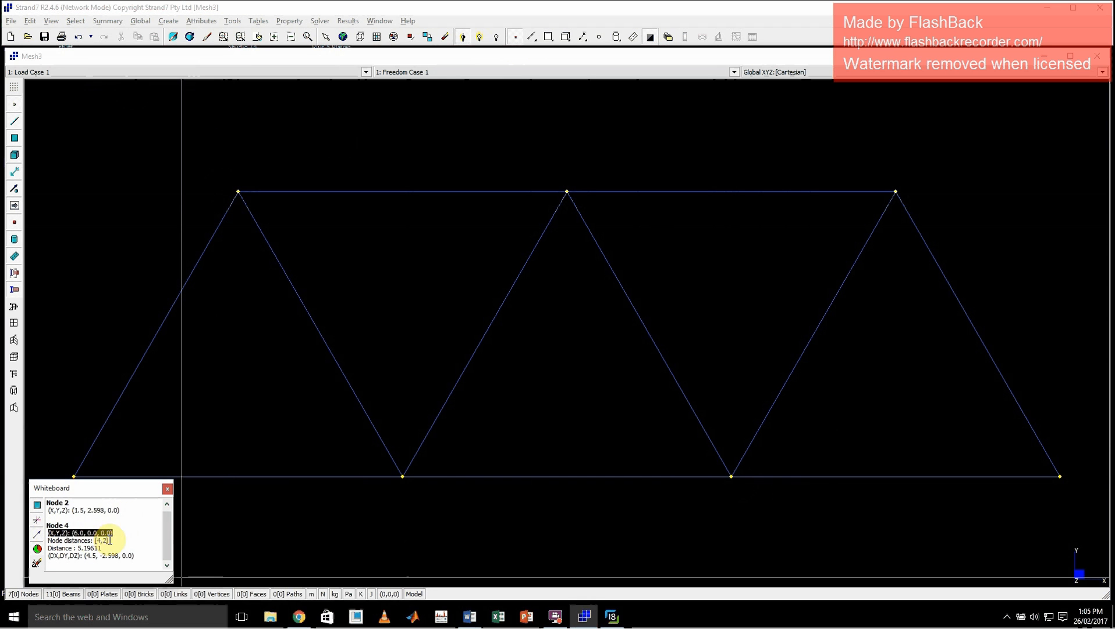
# Highlight the node pair and distance entries of the last measurement in the Whiteboard, and close the Whiteboard
pyautogui.moveTo(109, 540); pyautogui.dragTo(44, 540)
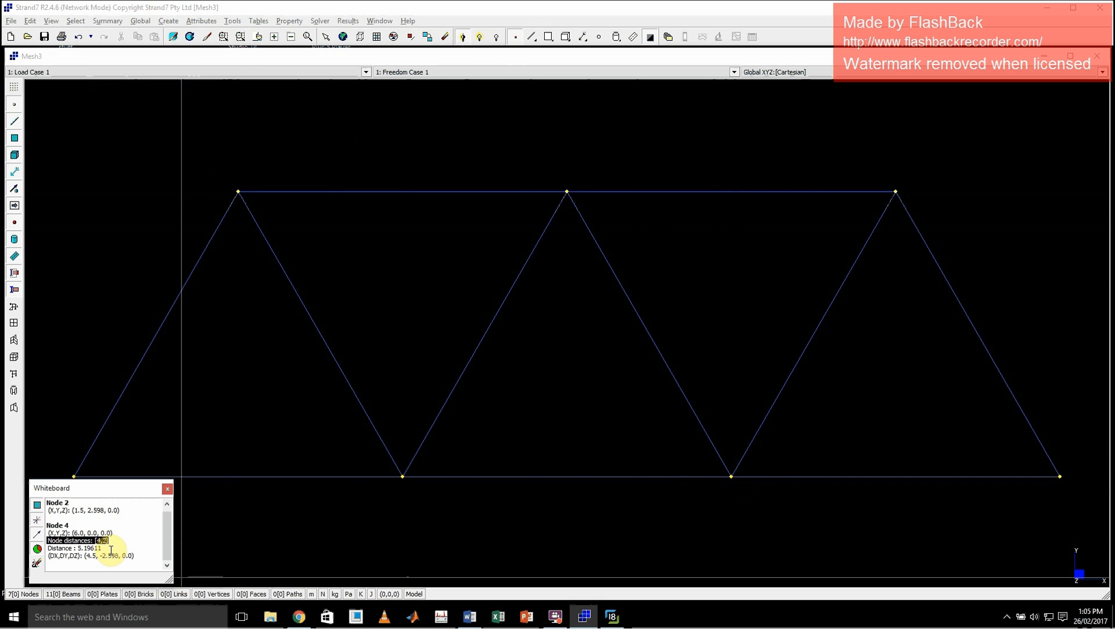
pyautogui.moveTo(104, 548); pyautogui.dragTo(50, 549)
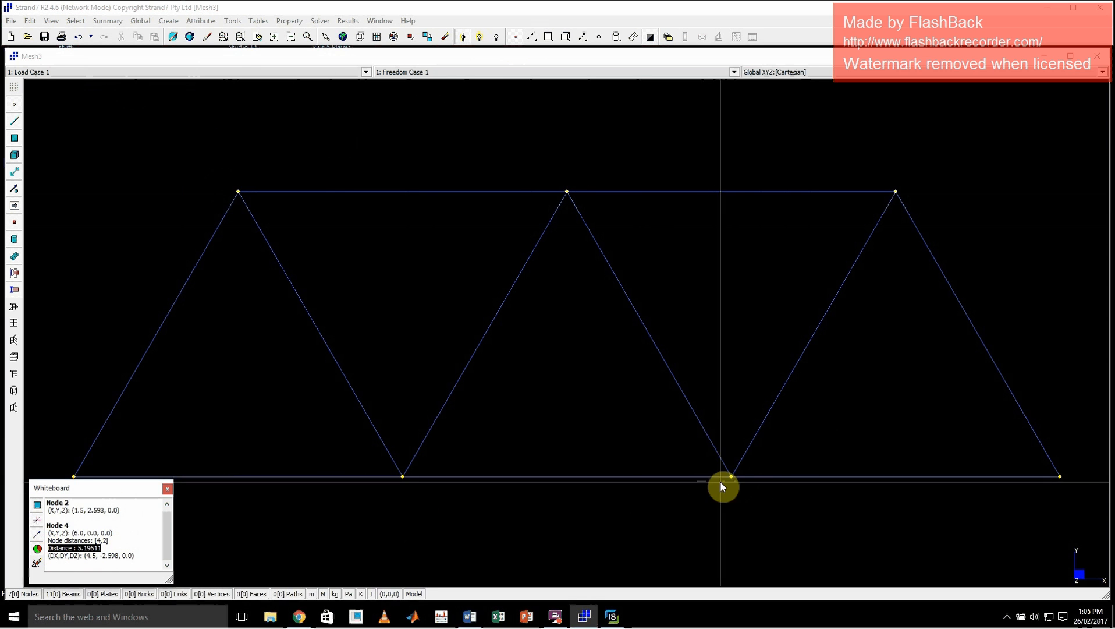
pyautogui.click(124, 539)
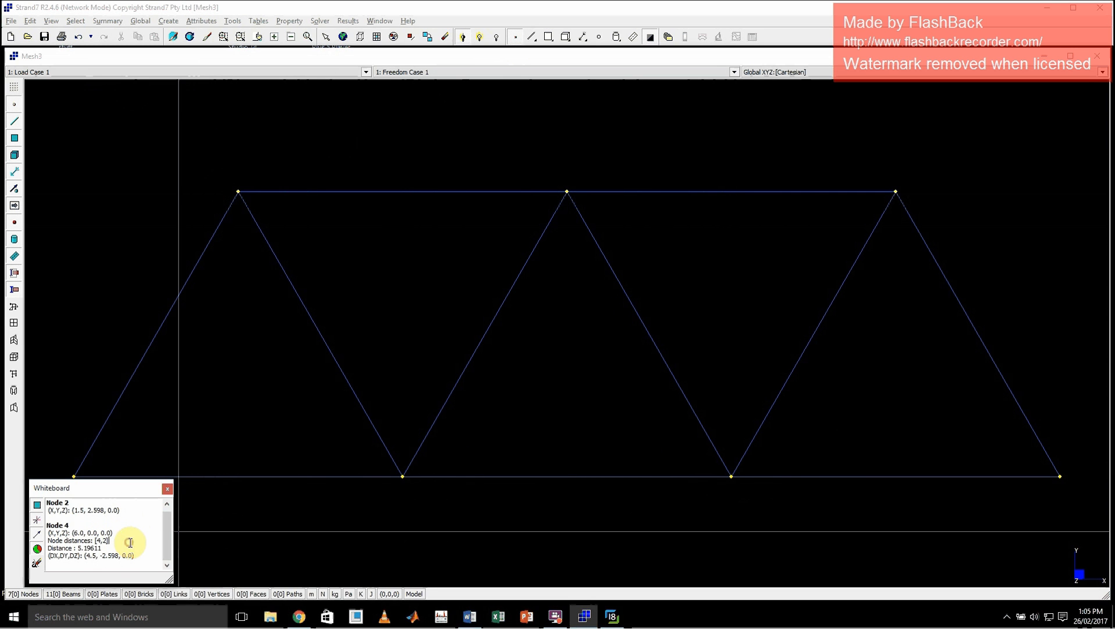
pyautogui.click(167, 489)
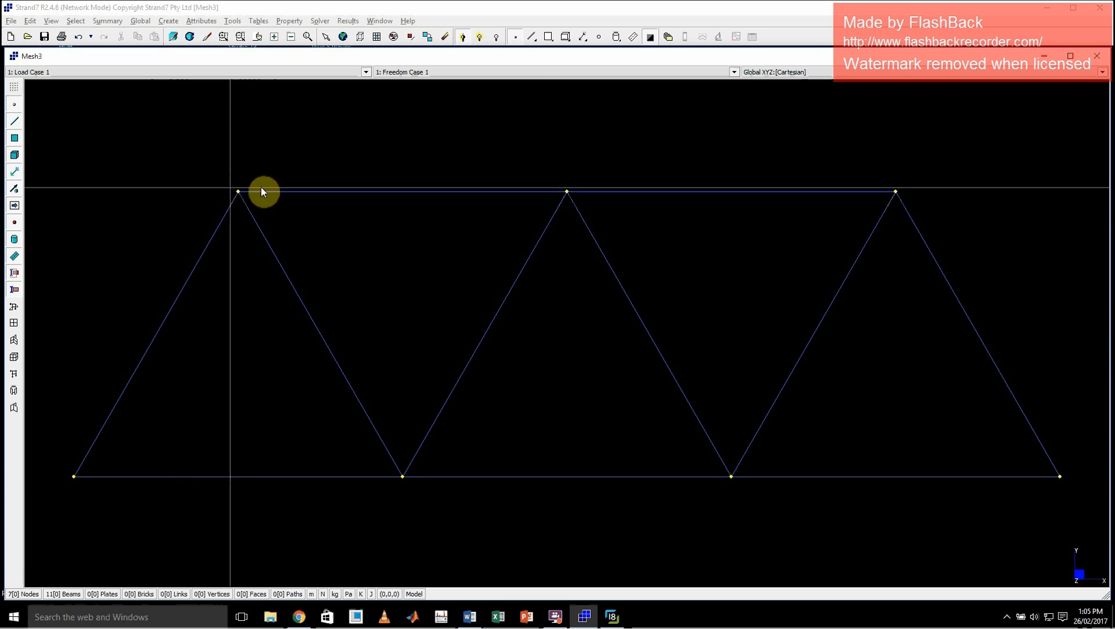
# Try moving the first upper node by an increment of 1.0 in Y, undo the move and close Move by Increment
pyautogui.click(516, 37)
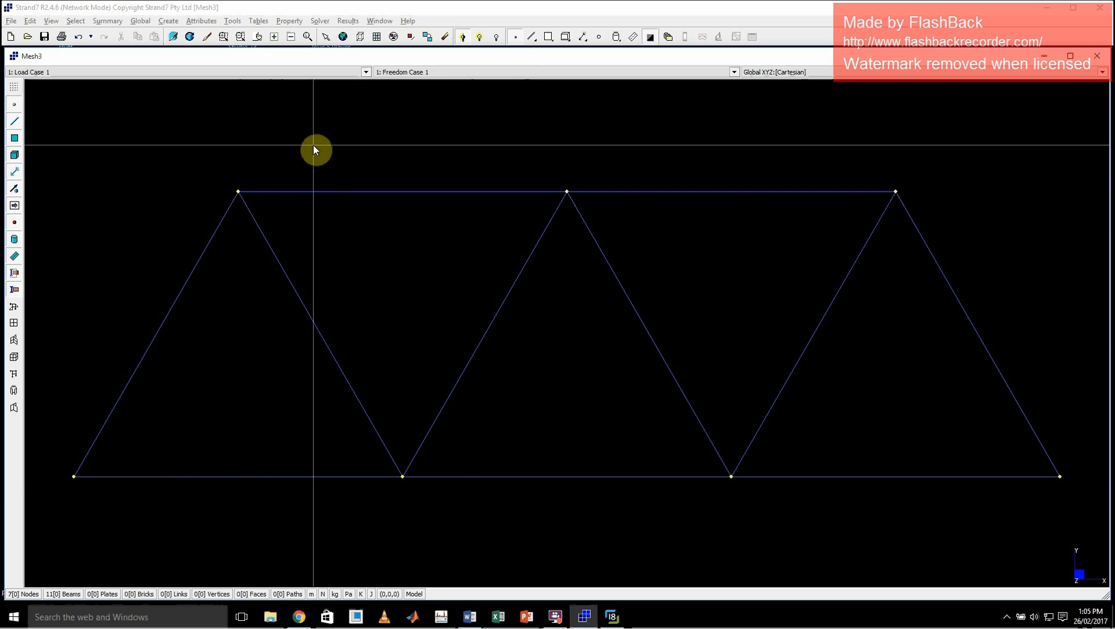
pyautogui.click(235, 24)
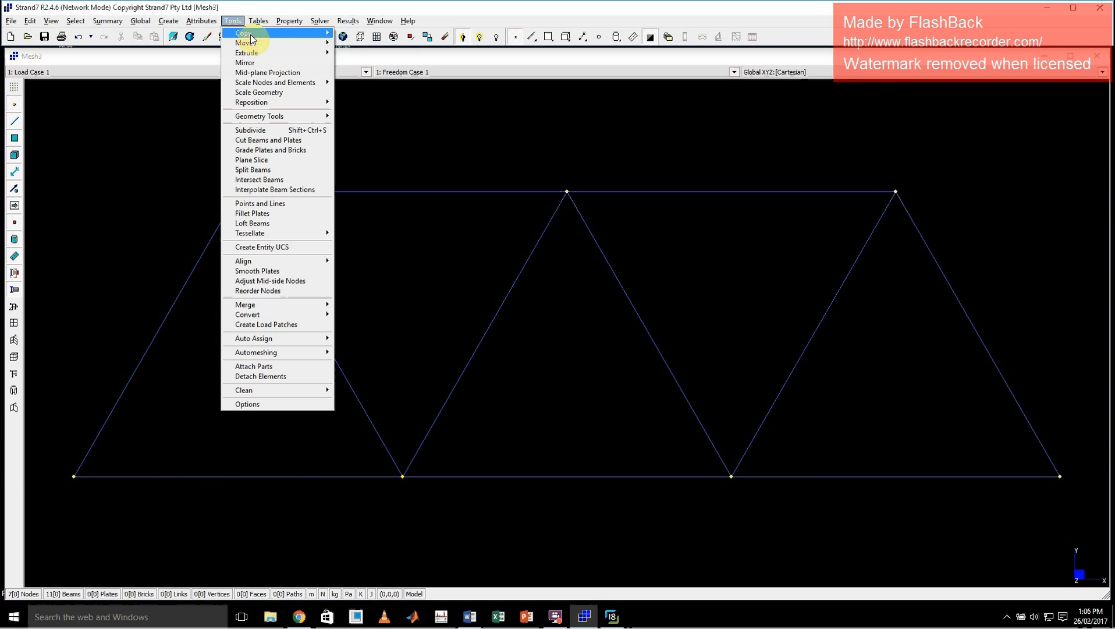
pyautogui.moveTo(270, 44)
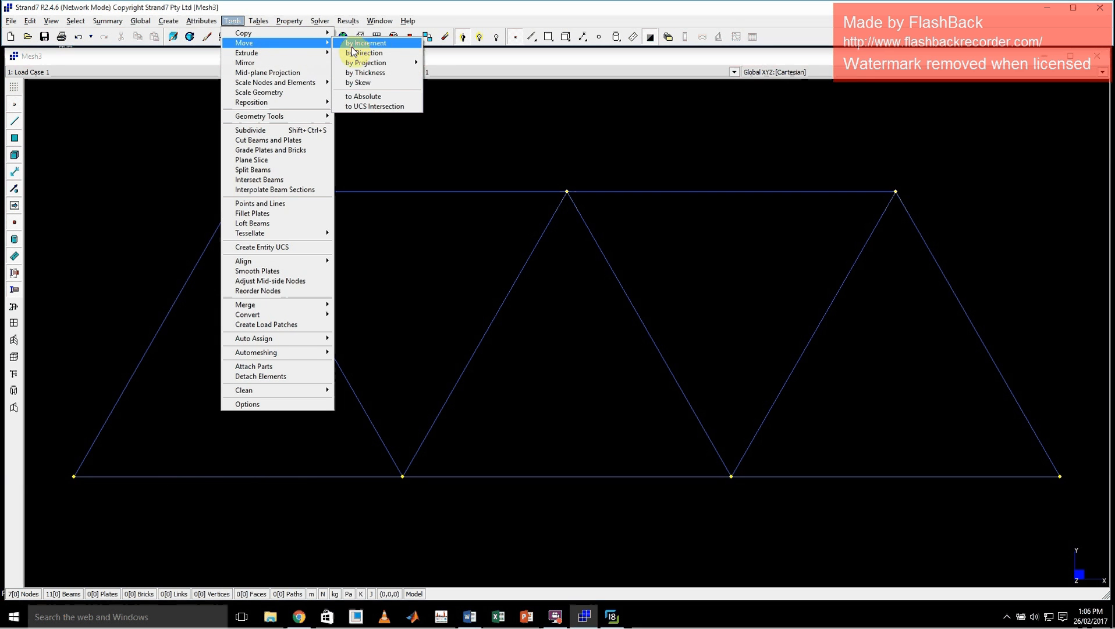
pyautogui.click(373, 46)
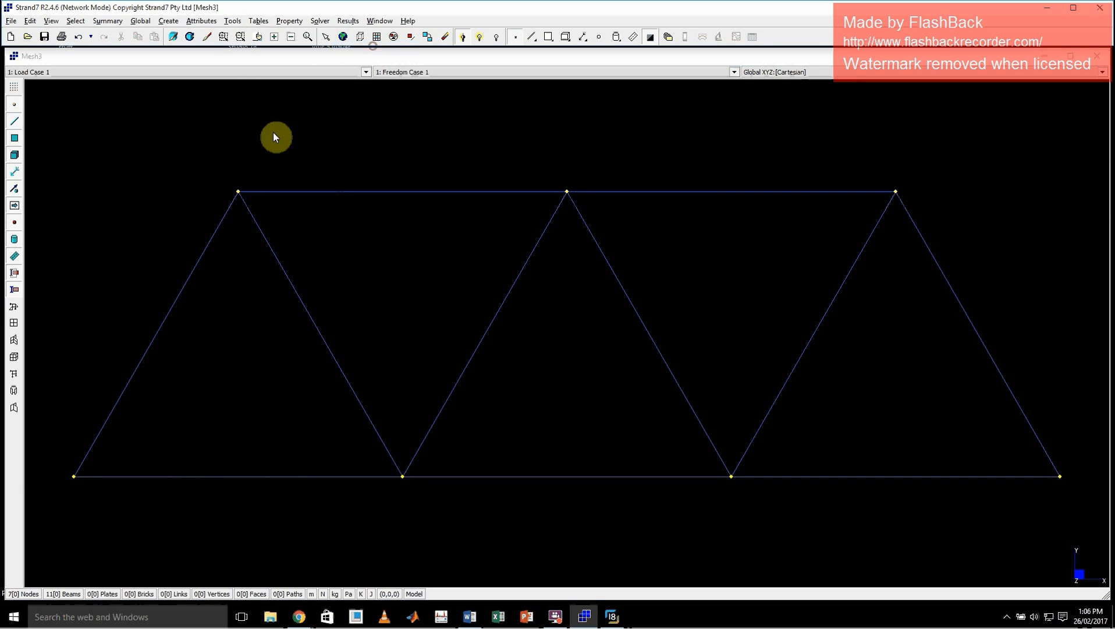
pyautogui.click(54, 170)
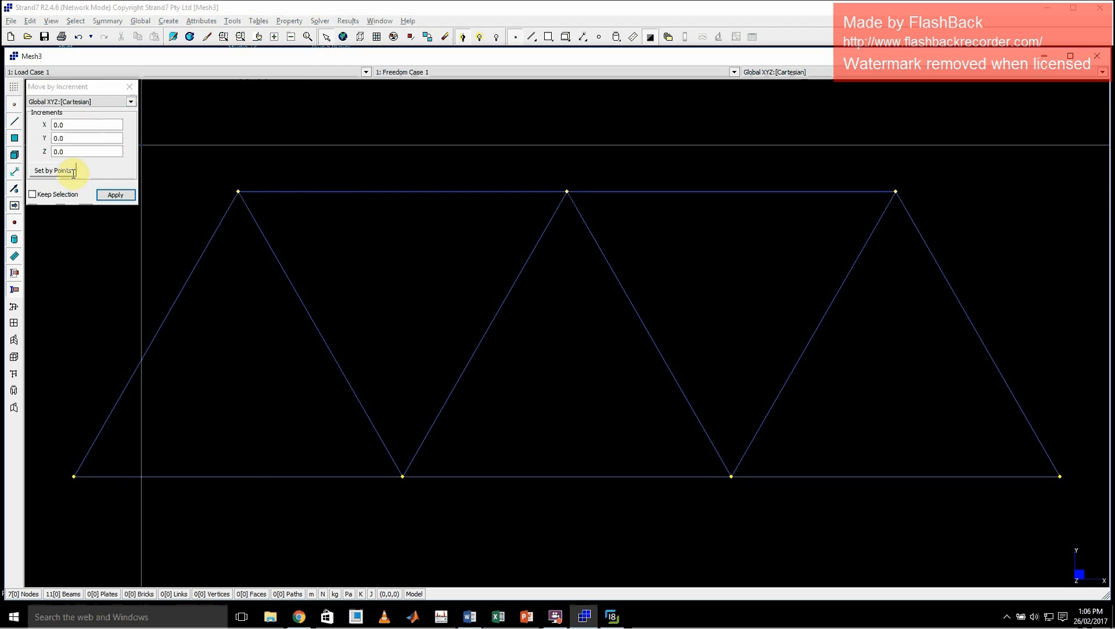
pyautogui.click(239, 191)
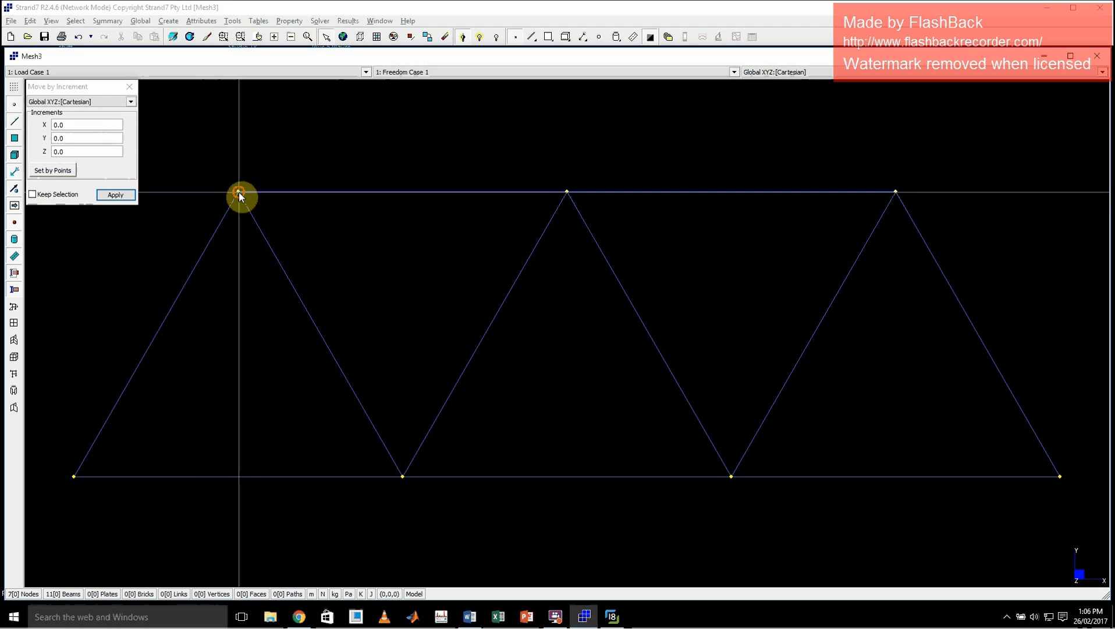
pyautogui.doubleClick(76, 125)
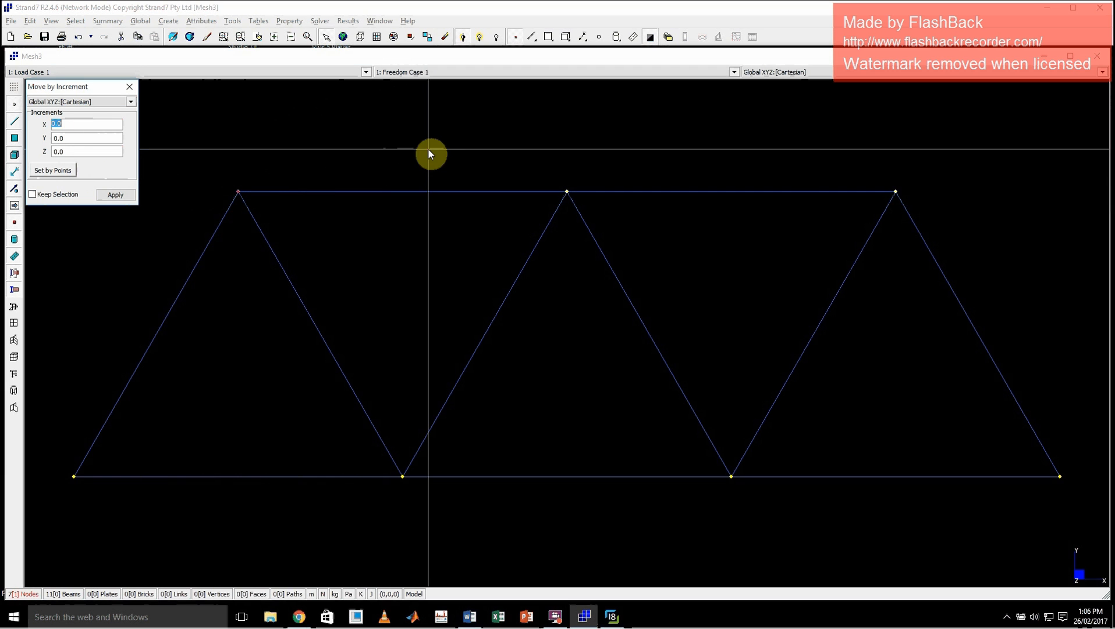
pyautogui.write('1')
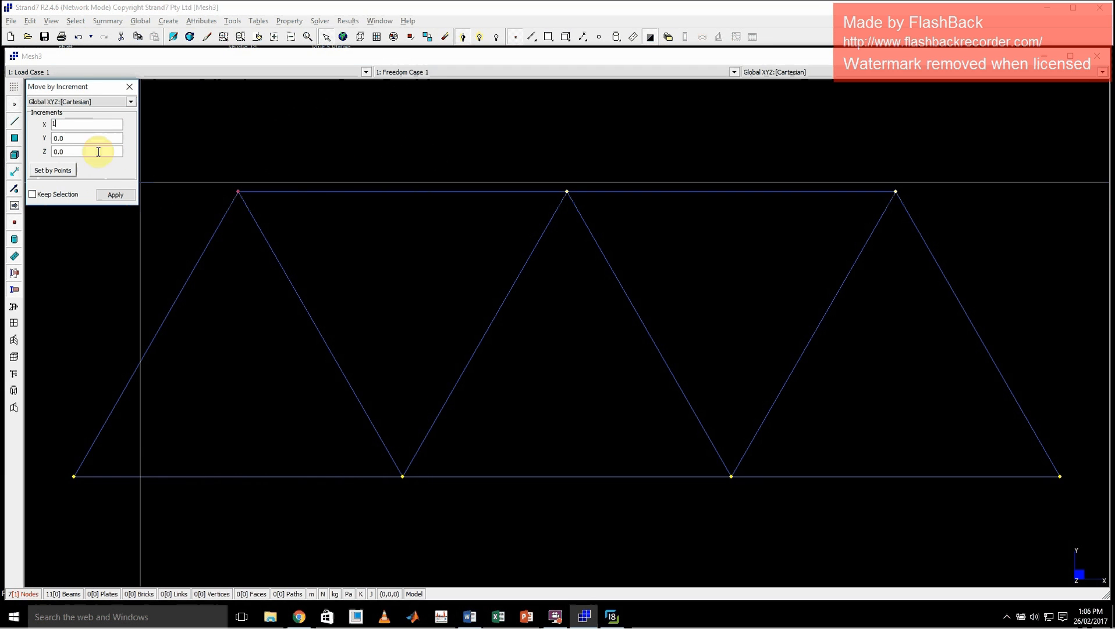
pyautogui.press('BackSpace')
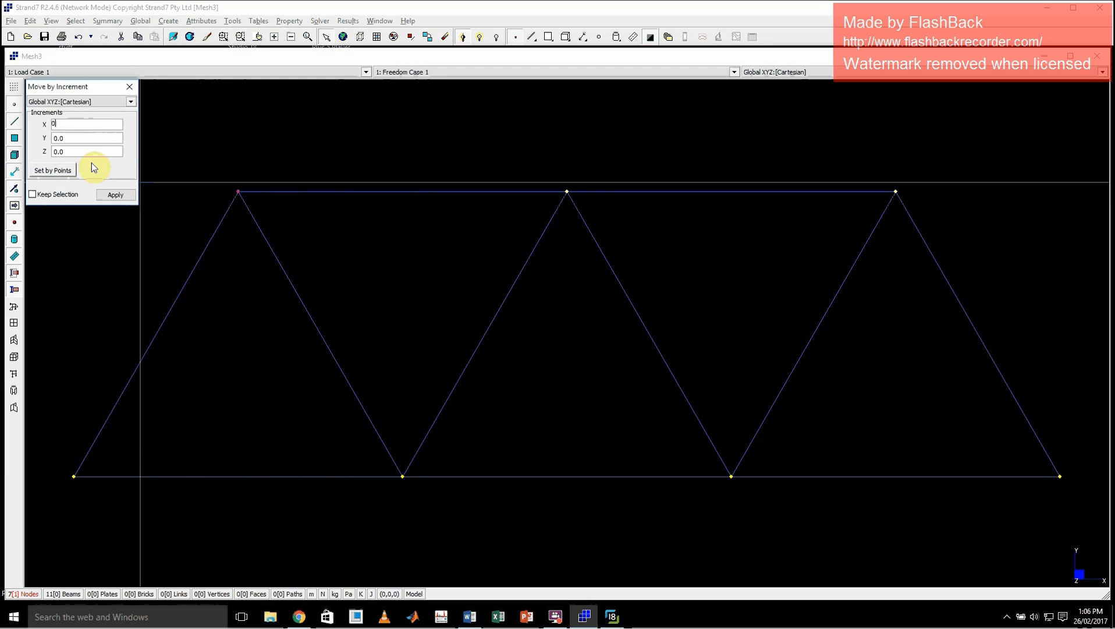
pyautogui.doubleClick(69, 137)
pyautogui.write('1')
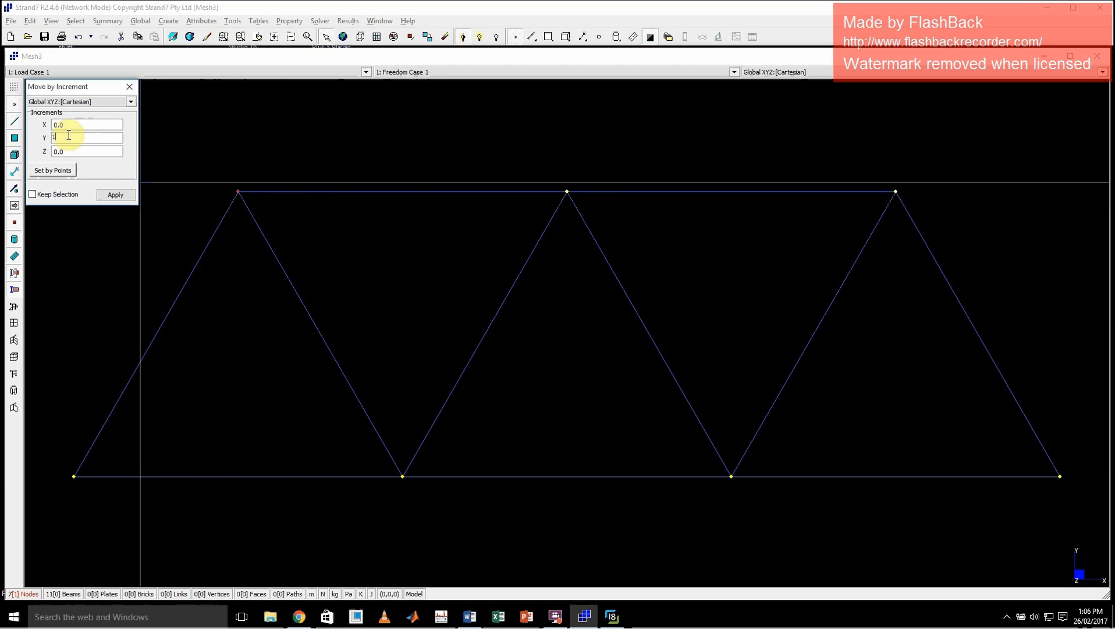
pyautogui.click(111, 196)
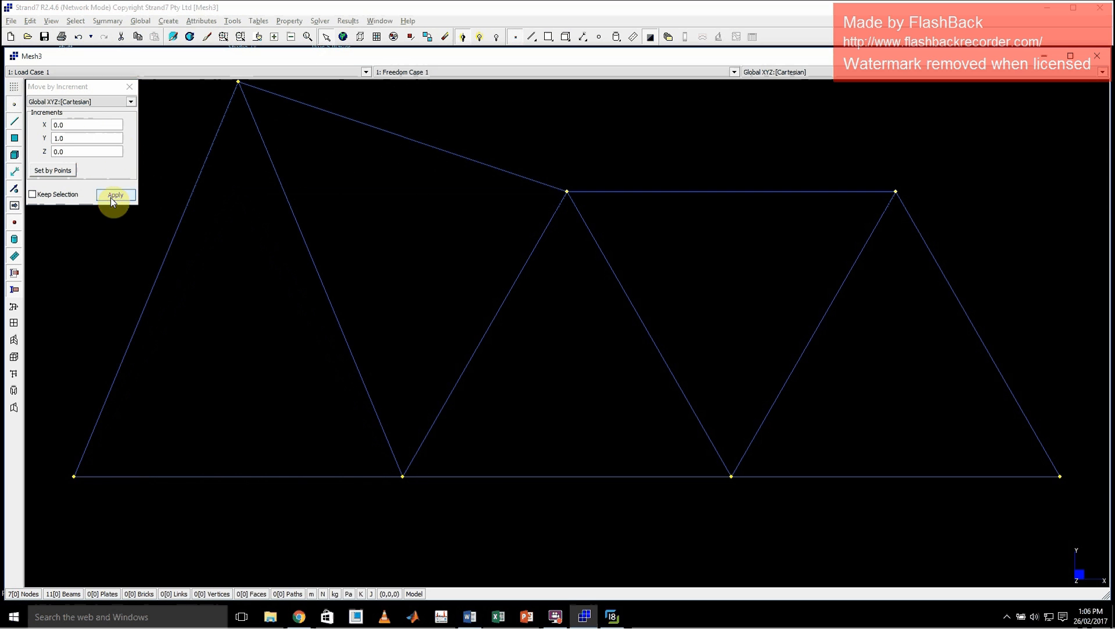
pyautogui.hotkey('ctrl', 'z')
pyautogui.click(131, 88)
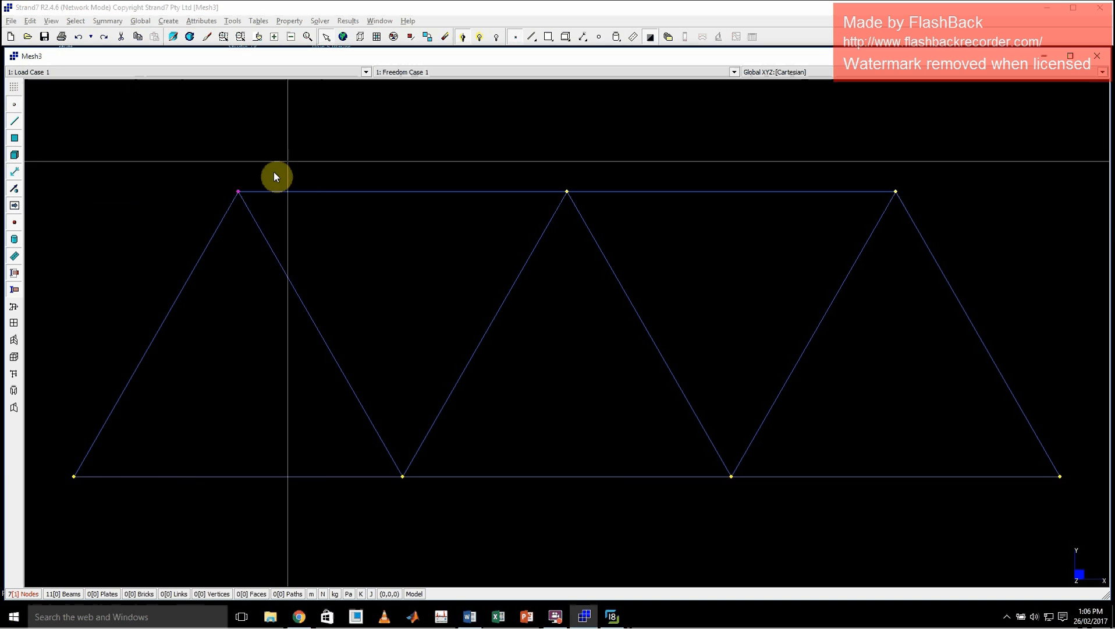
# Move the selected first upper node to an absolute Y position of 2.7 with Move to Absolute
pyautogui.click(233, 21)
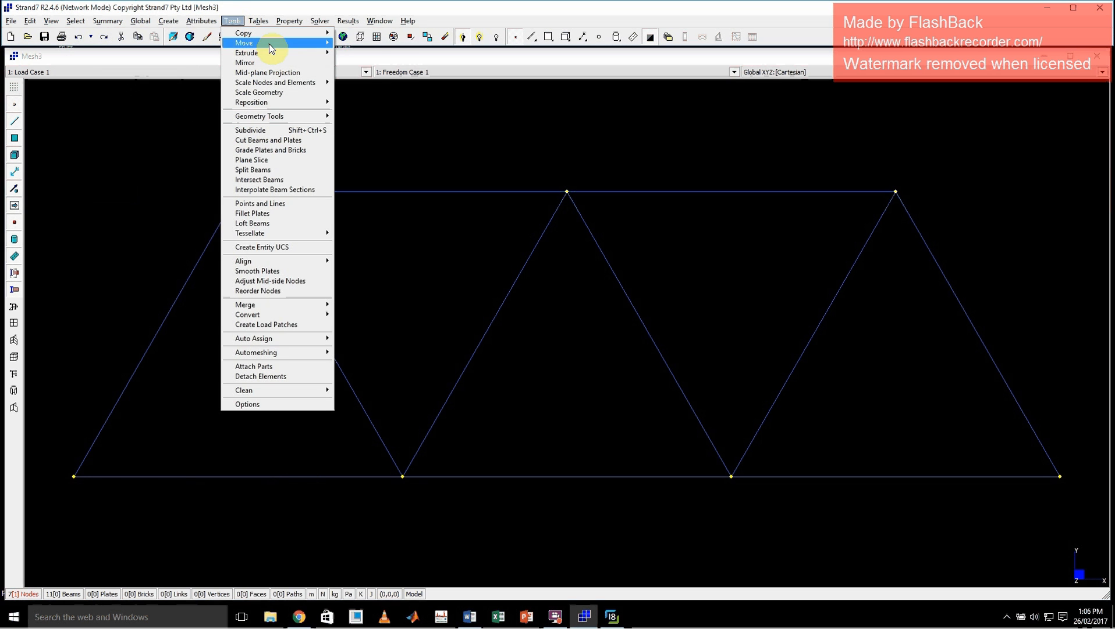
pyautogui.moveTo(269, 44)
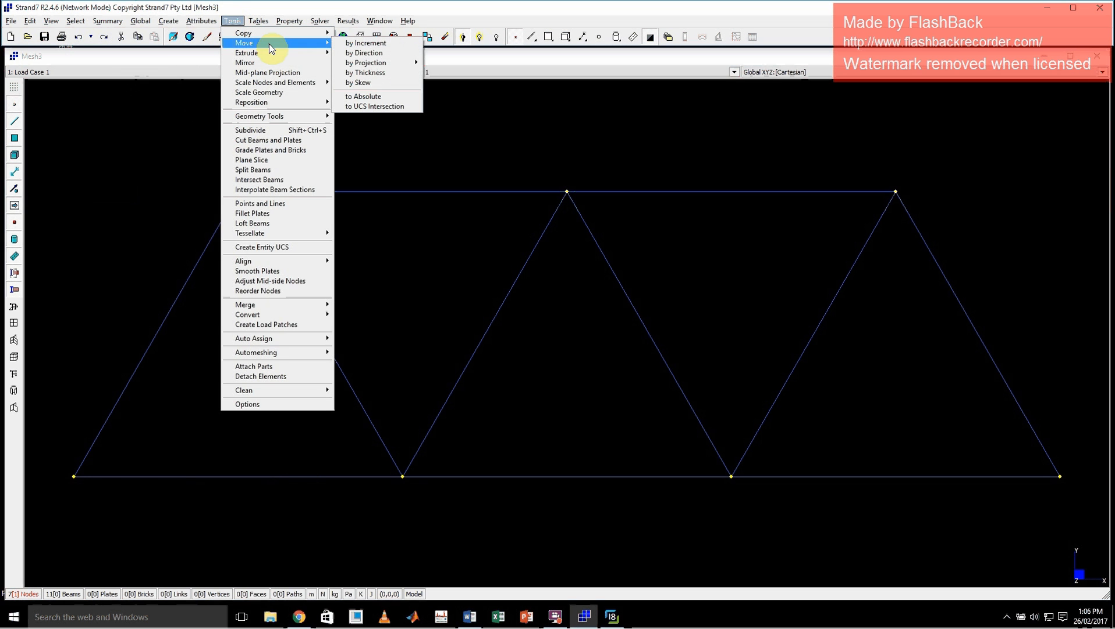
pyautogui.click(379, 99)
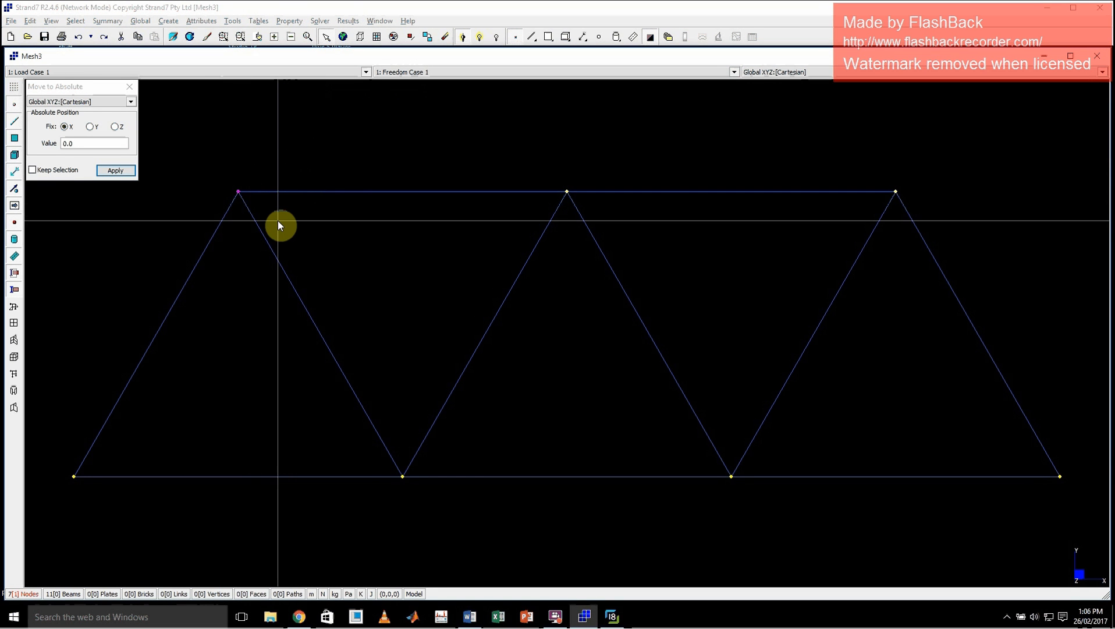
pyautogui.click(90, 127)
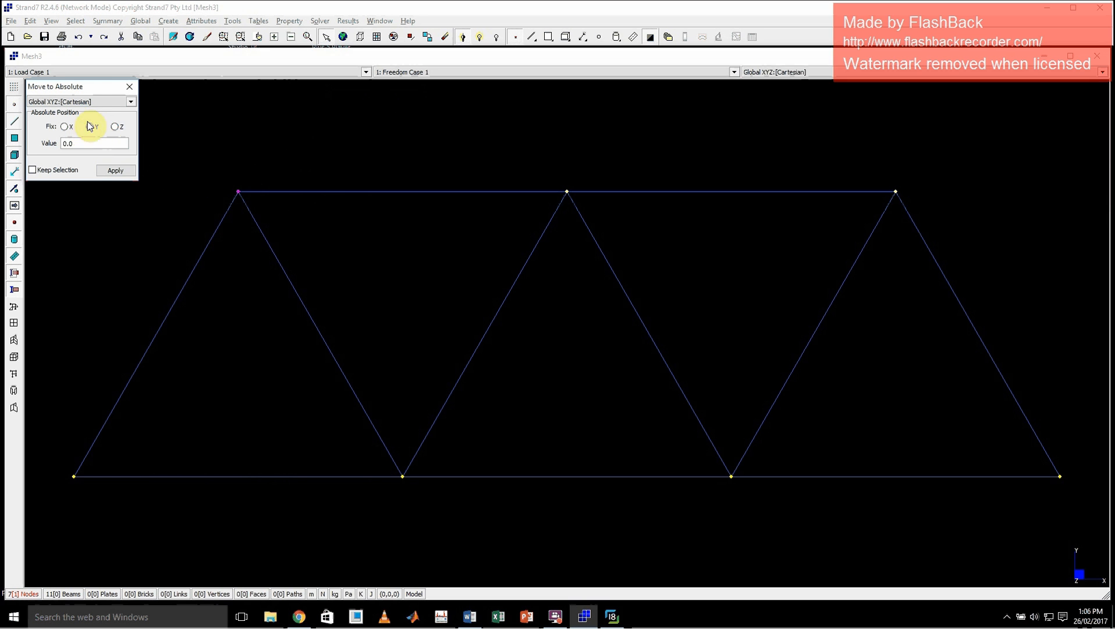
pyautogui.doubleClick(82, 143)
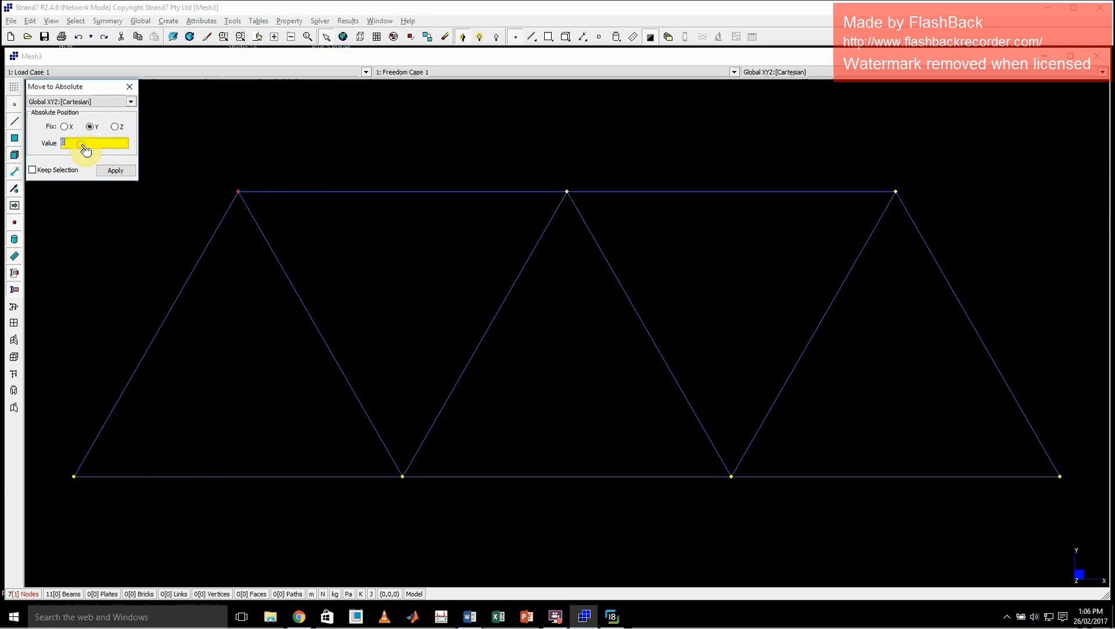
pyautogui.write('2.7')
pyautogui.click(116, 170)
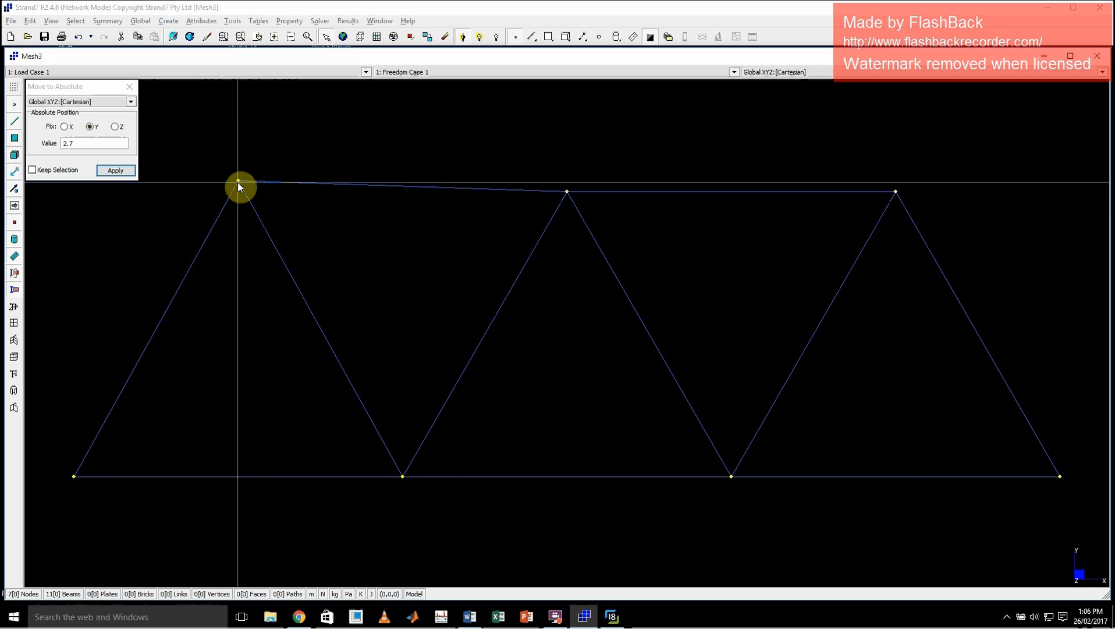
# Move the first upper node to absolute Y 2.598, picked from the last upper node, and close Move to Absolute
pyautogui.click(89, 127)
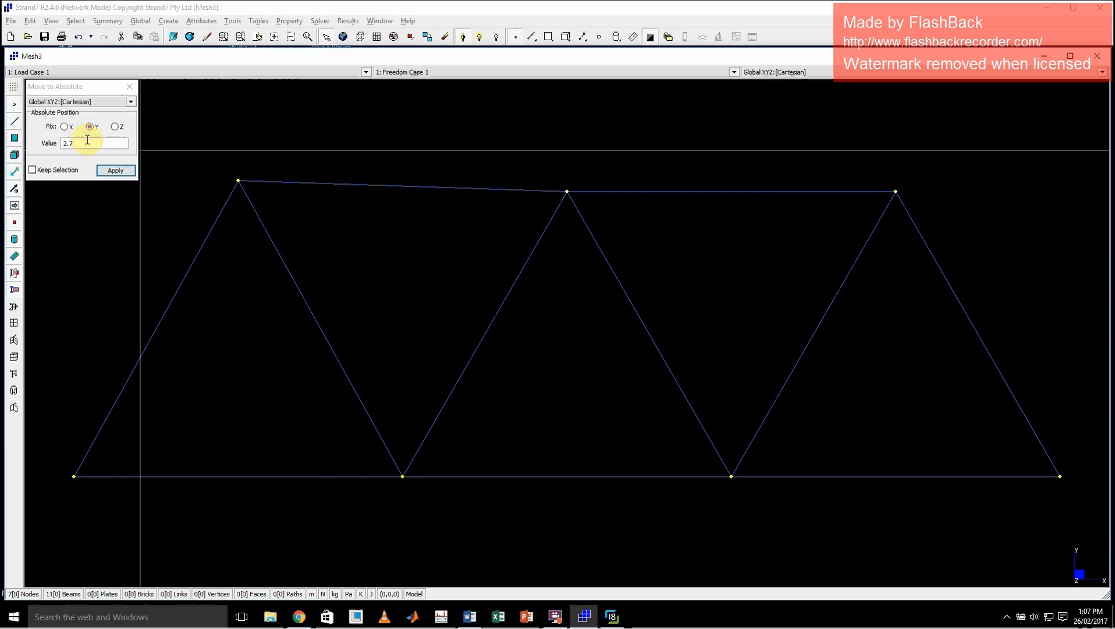
pyautogui.click(238, 180)
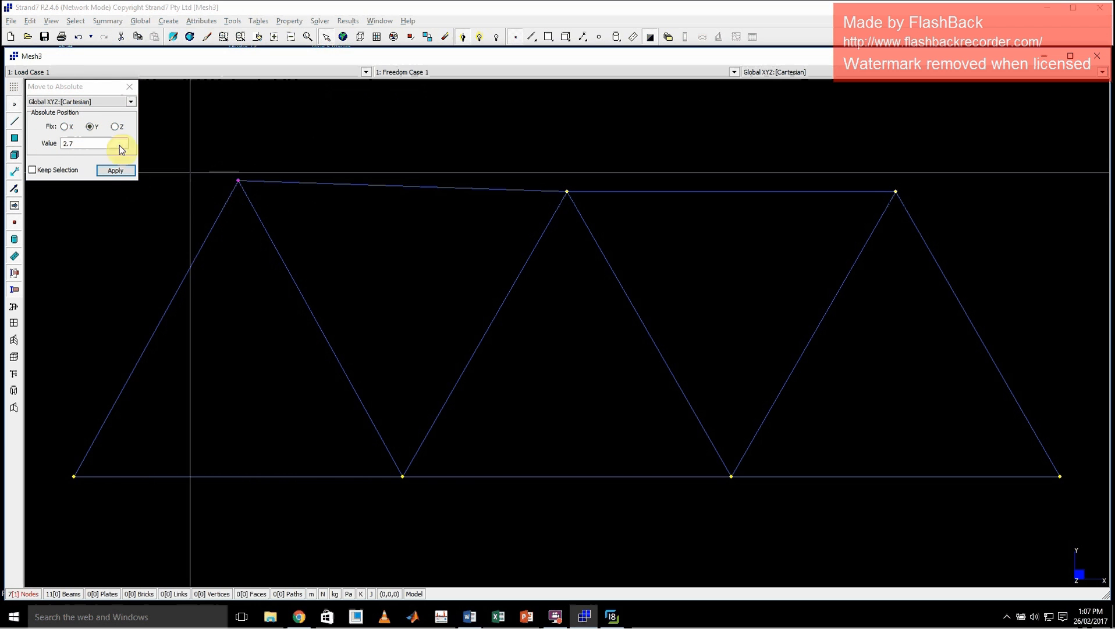
pyautogui.click(91, 127)
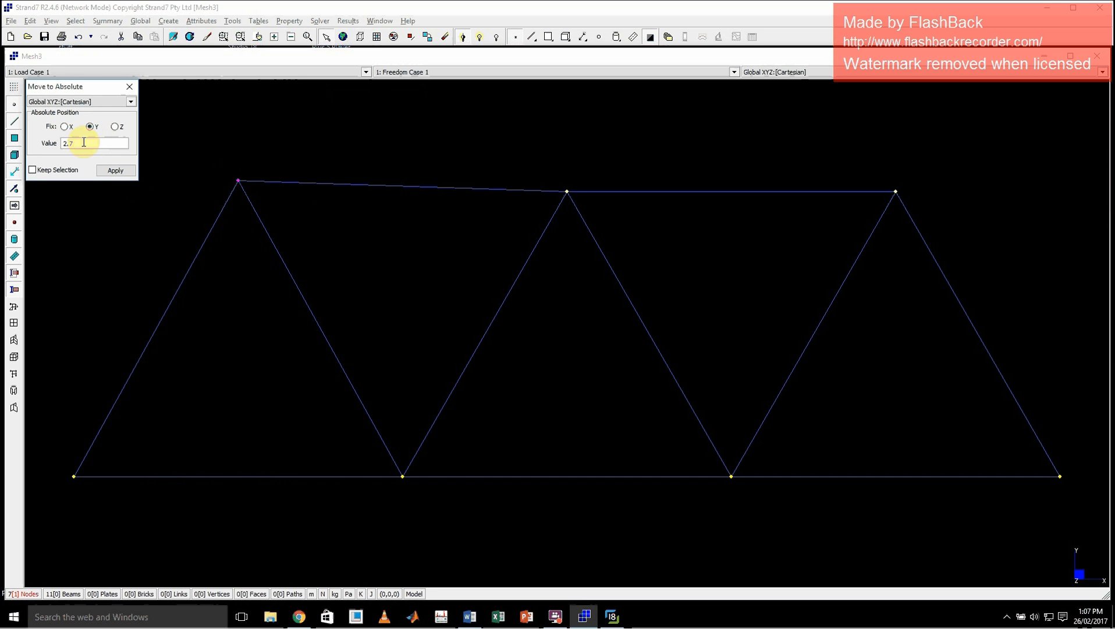
pyautogui.doubleClick(84, 142)
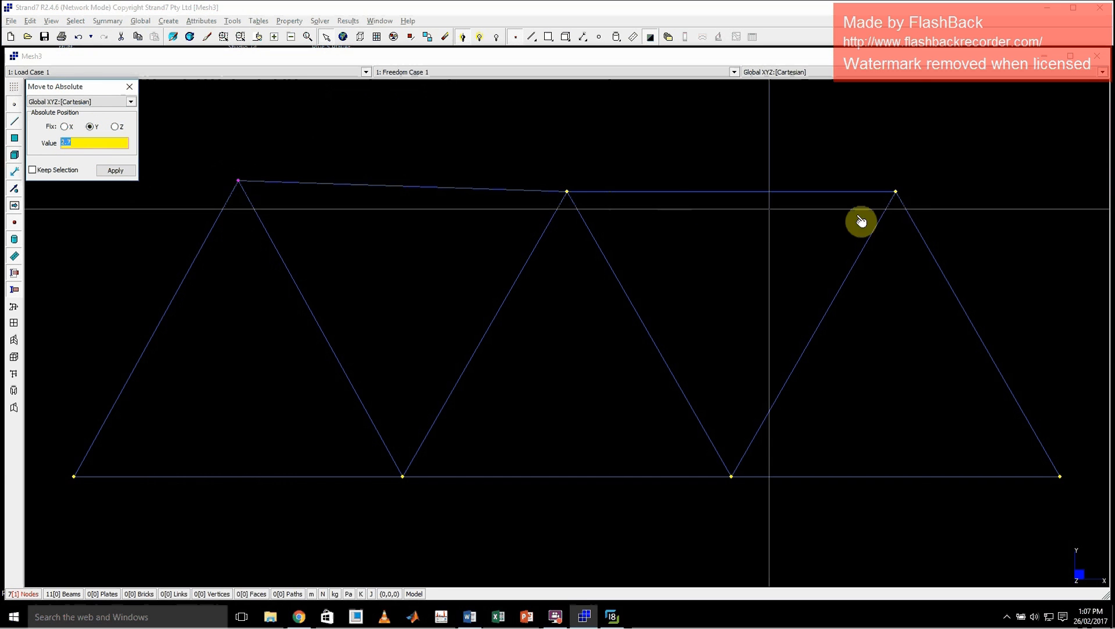
pyautogui.click(896, 191)
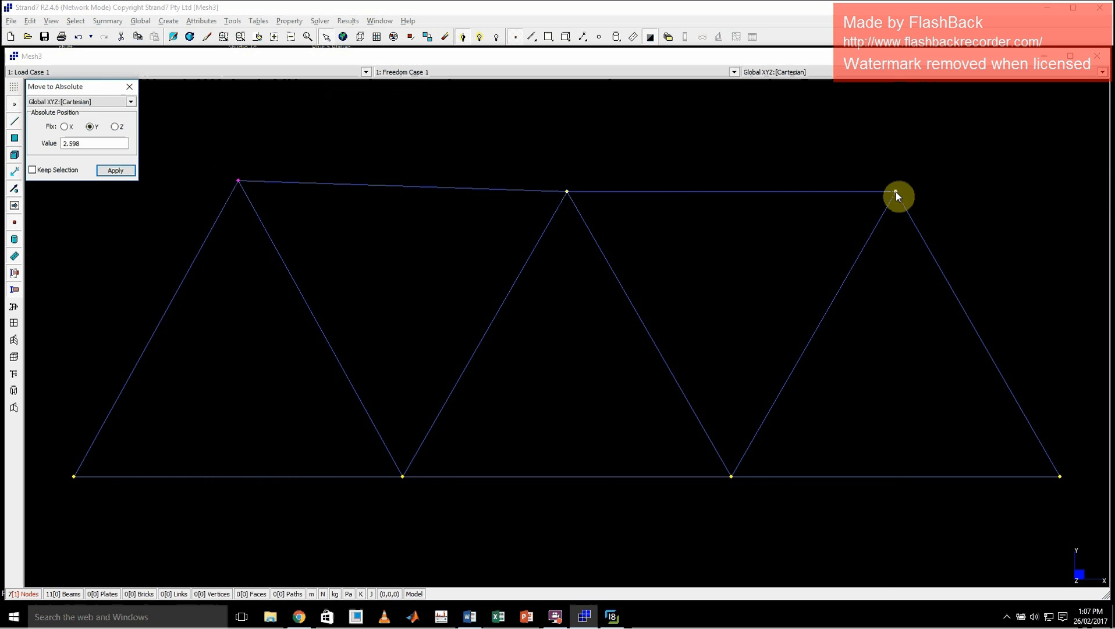
pyautogui.click(110, 171)
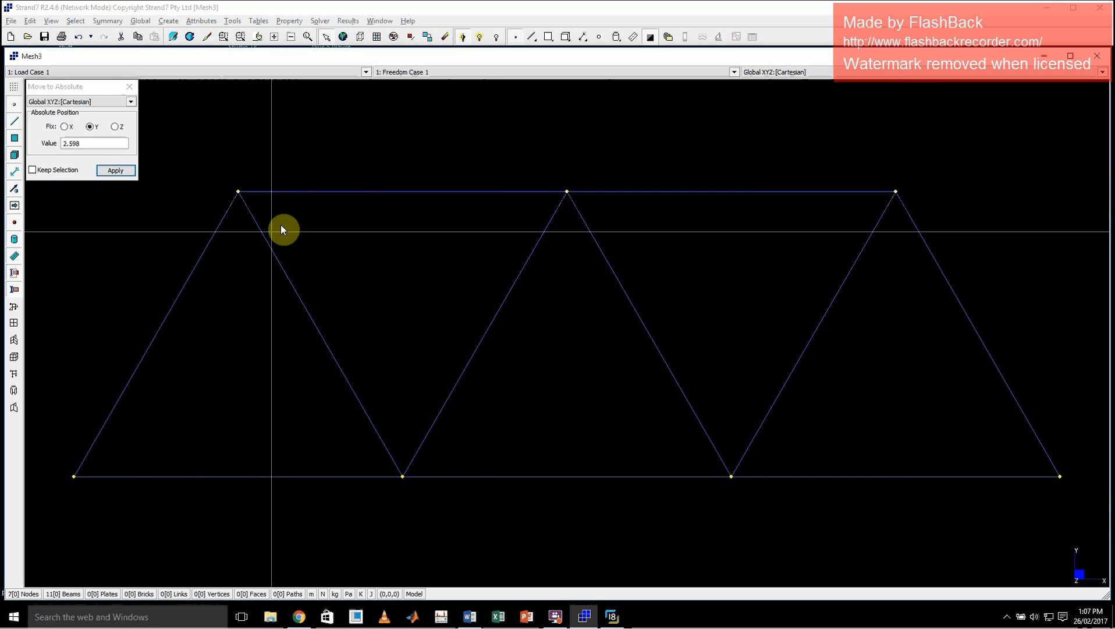
pyautogui.click(131, 87)
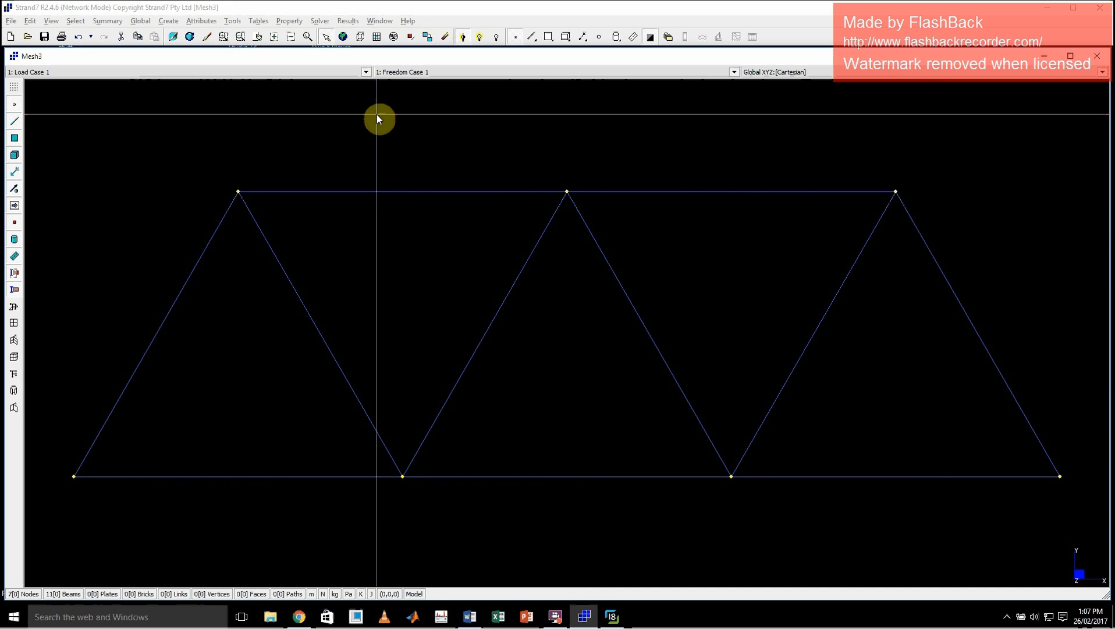
pyautogui.click(232, 21)
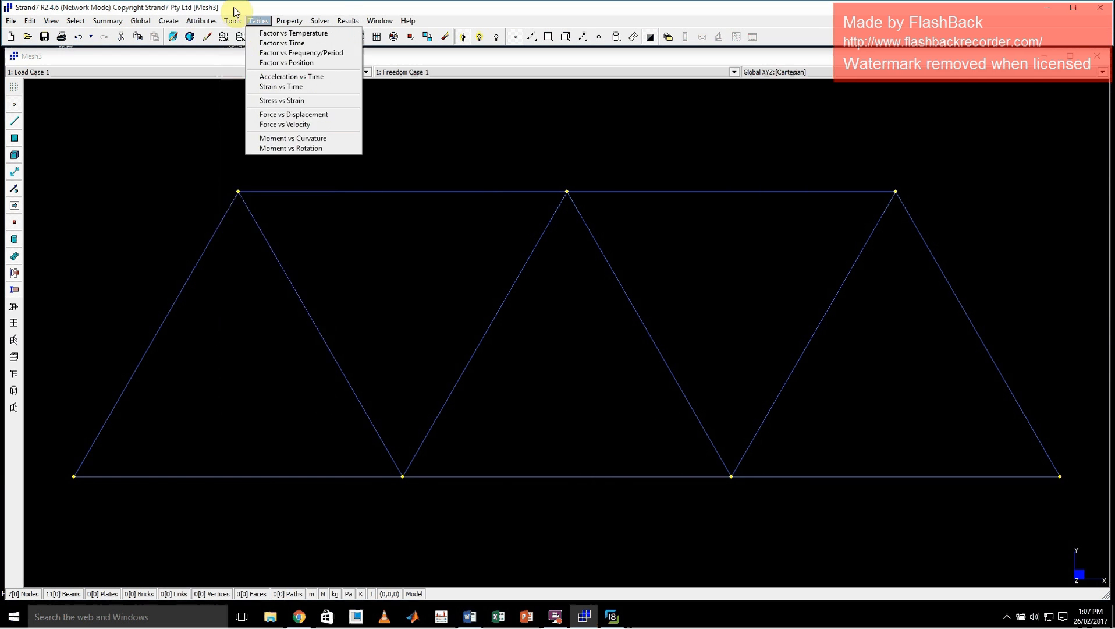
pyautogui.click(231, 21)
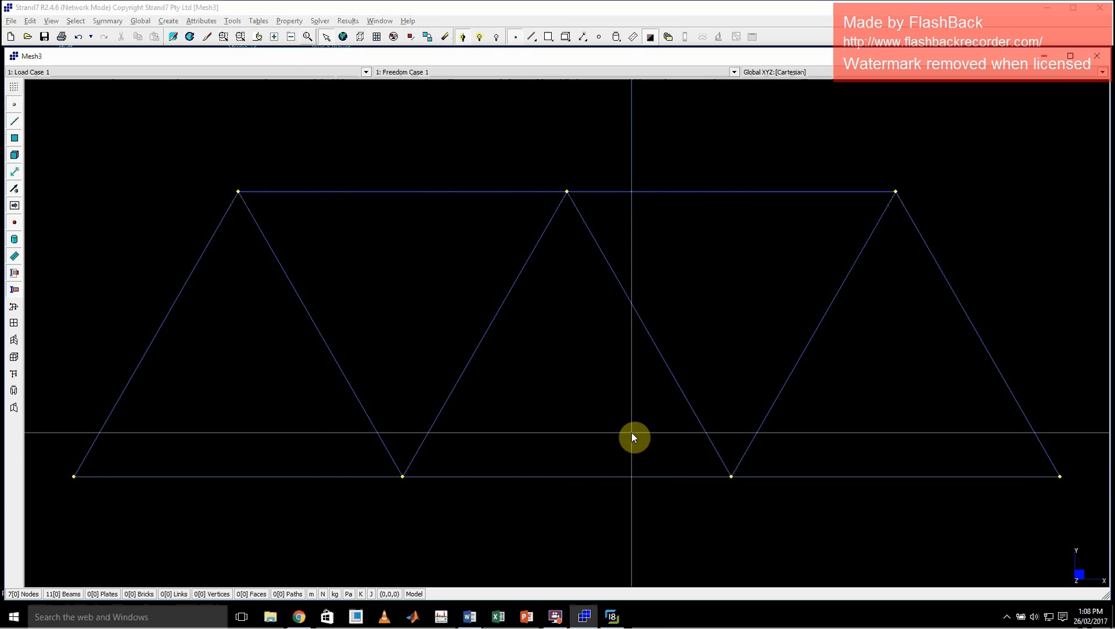
# Rotate the truss into an oblique 3D view, examine the truss bridge photo enlarged in the image viewer and return to the Strand7 model
pyautogui.moveTo(697, 402); pyautogui.dragTo(465, 402, button='middle')
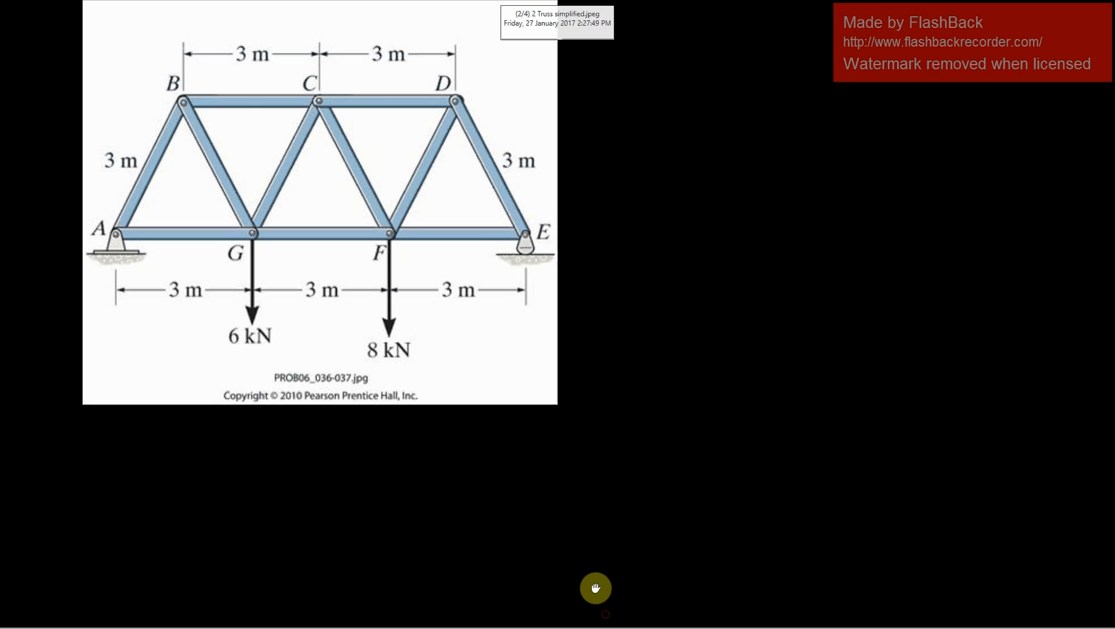
pyautogui.click(607, 621)
pyautogui.click(547, 597)
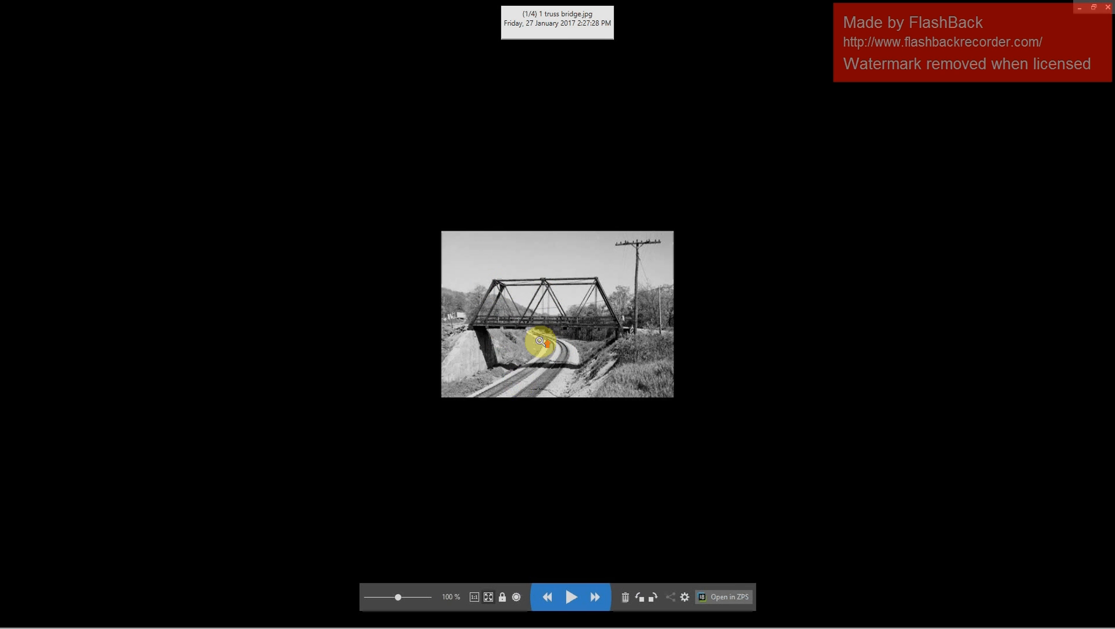
pyautogui.scroll(3, 538, 341)
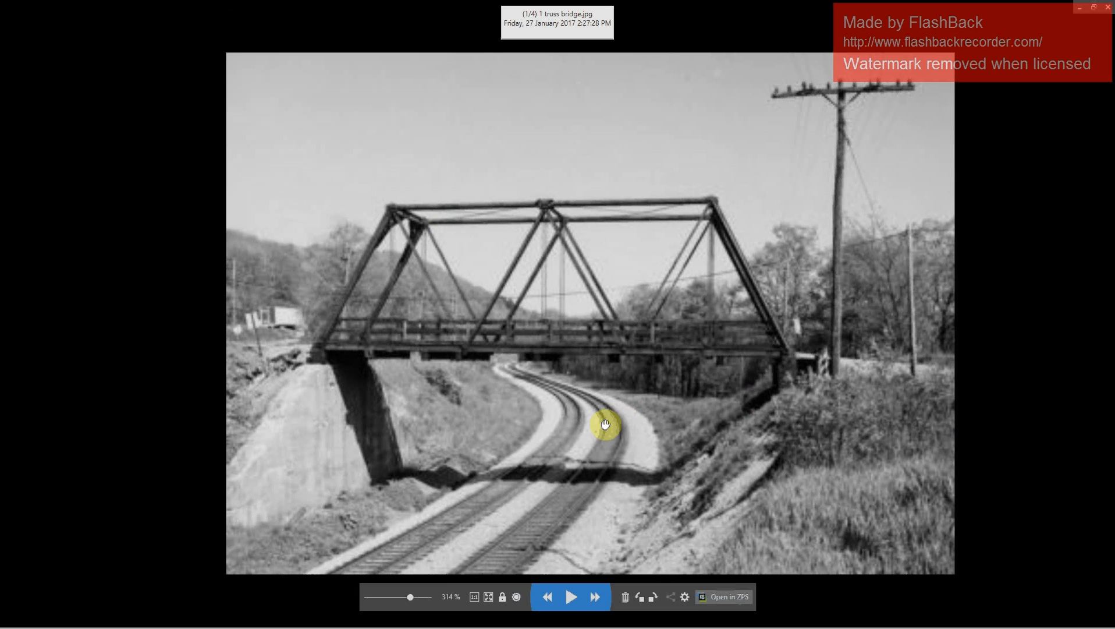
pyautogui.click(1080, 13)
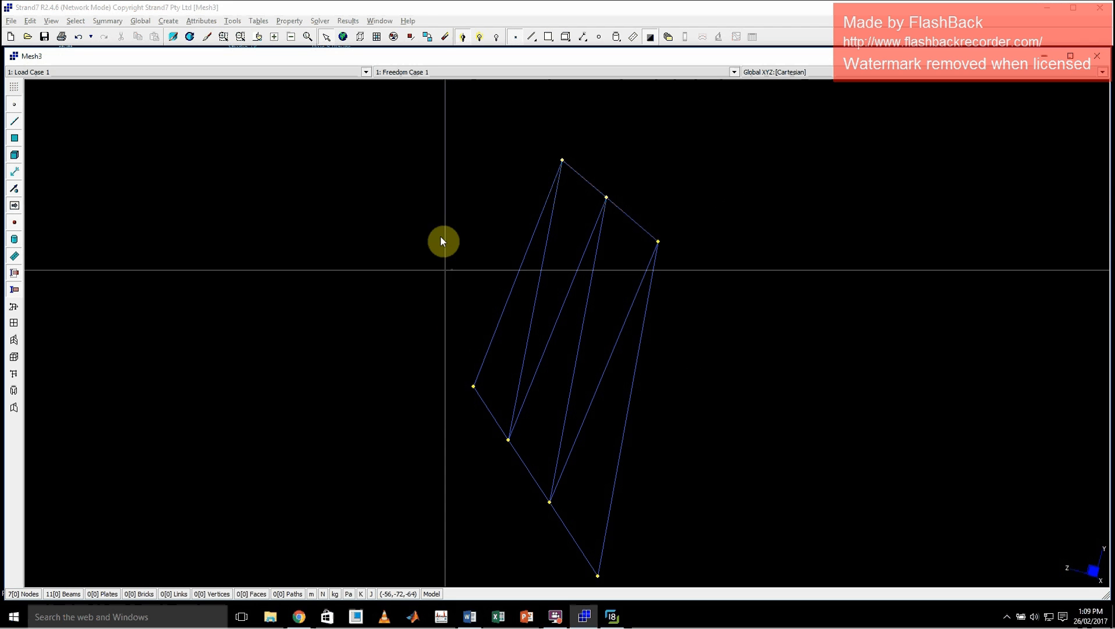
# Open the Strand7 tutorials, expand the tutorial list and widen the window and contents pane to fit the full titles
pyautogui.click(408, 21)
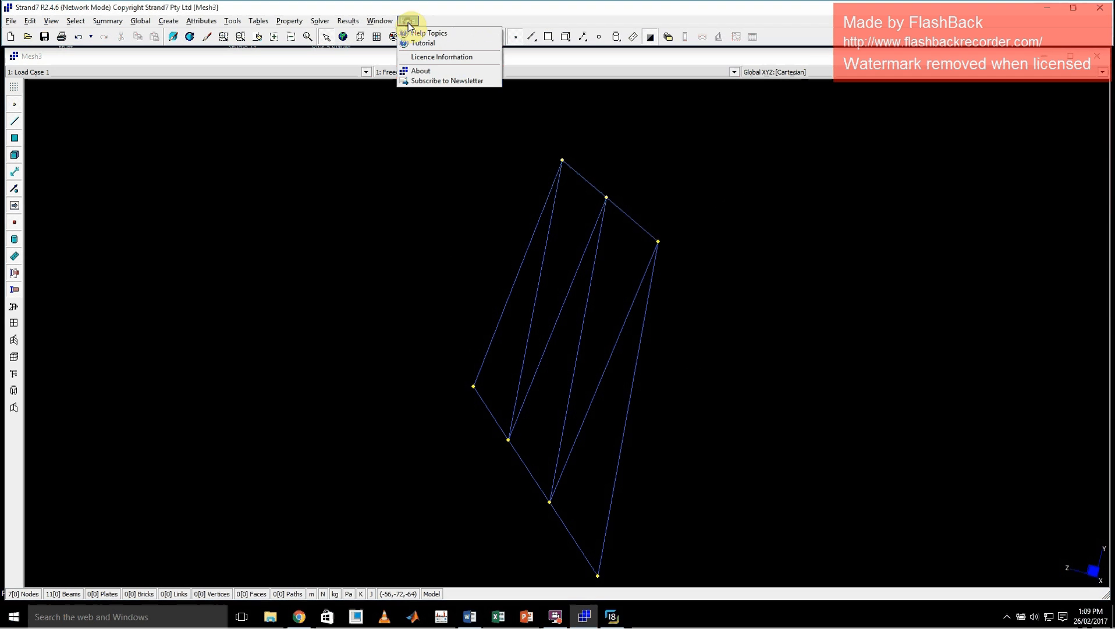
pyautogui.click(442, 44)
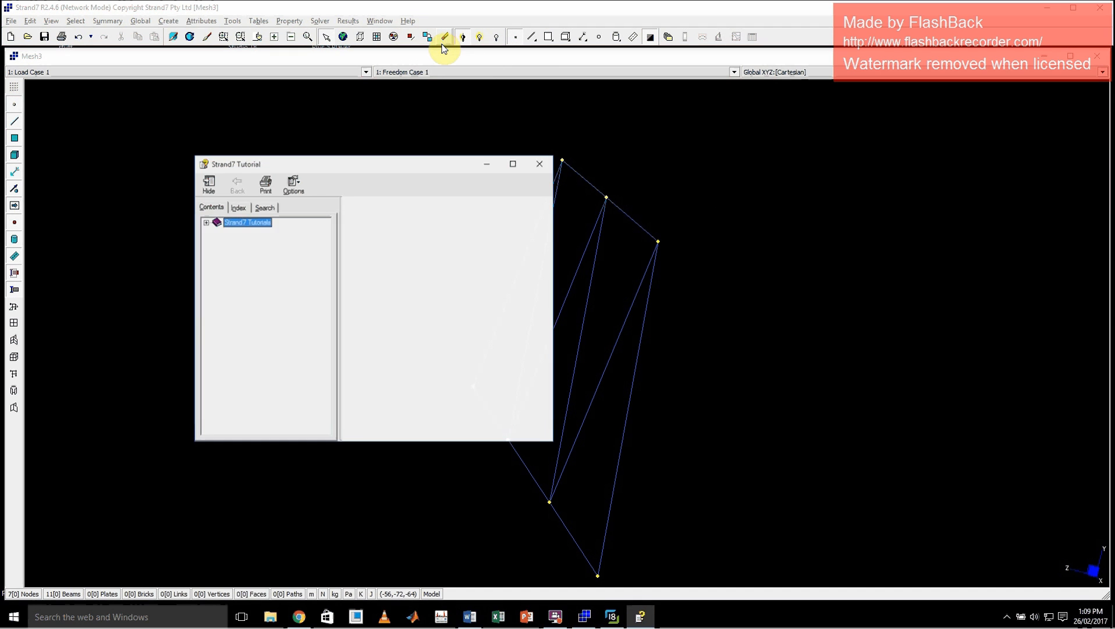
pyautogui.doubleClick(233, 225)
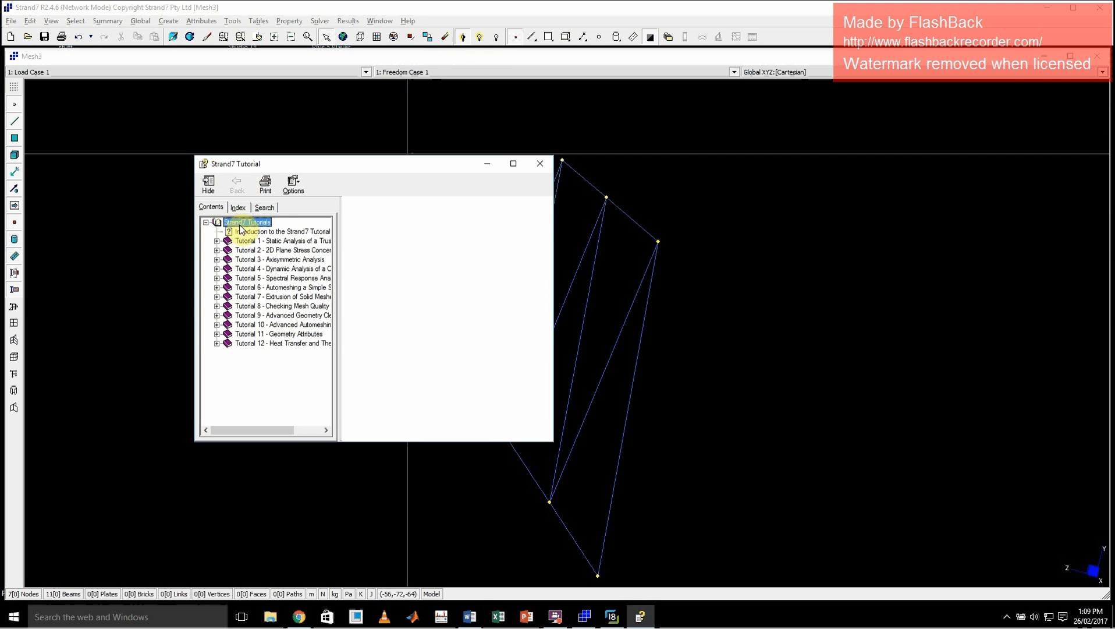
pyautogui.click(267, 261)
pyautogui.click(275, 306)
pyautogui.click(279, 335)
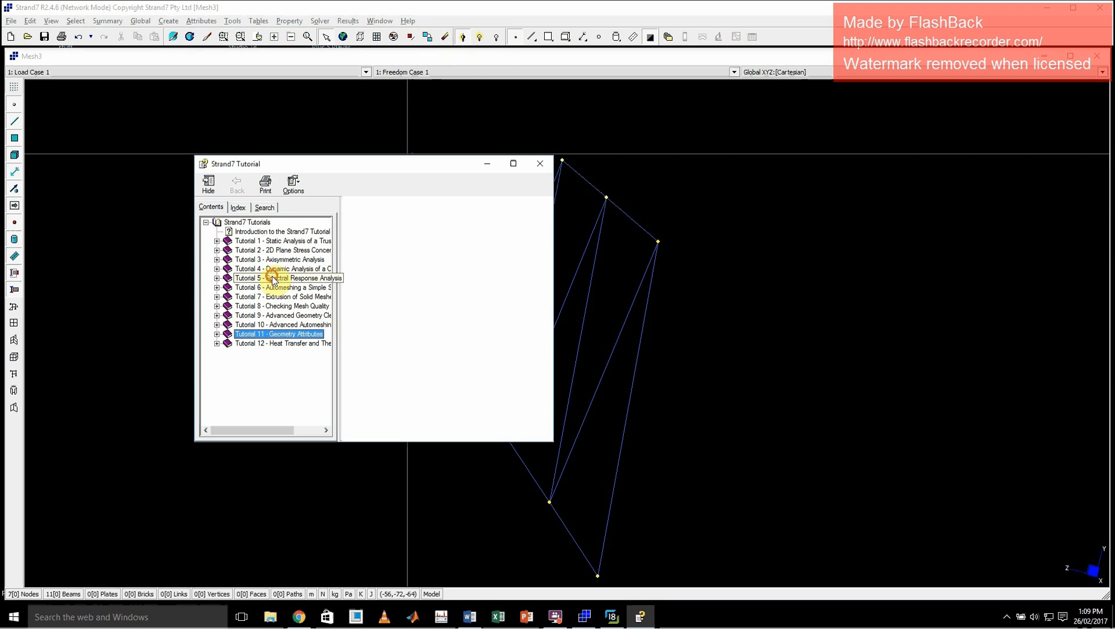
pyautogui.click(274, 278)
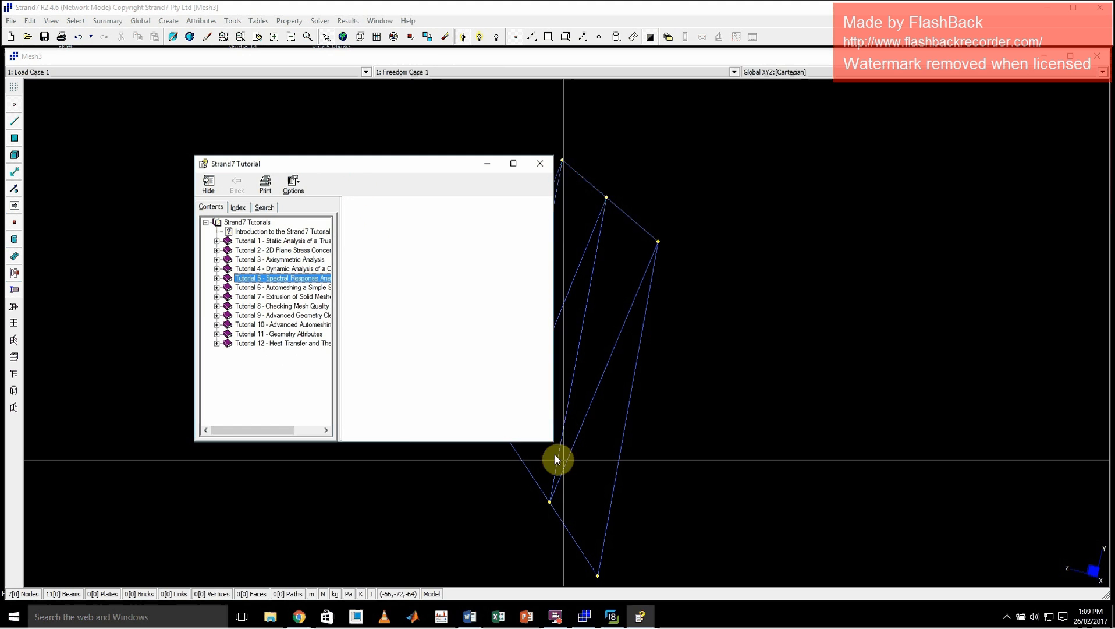
pyautogui.moveTo(552, 441); pyautogui.dragTo(836, 489)
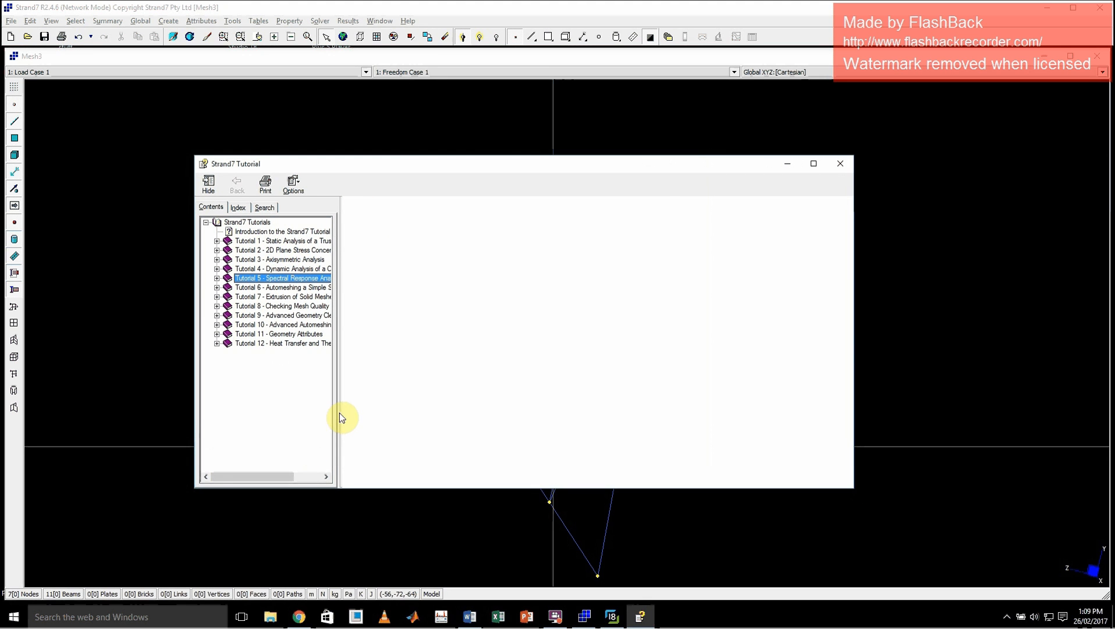
pyautogui.moveTo(338, 413); pyautogui.dragTo(501, 407)
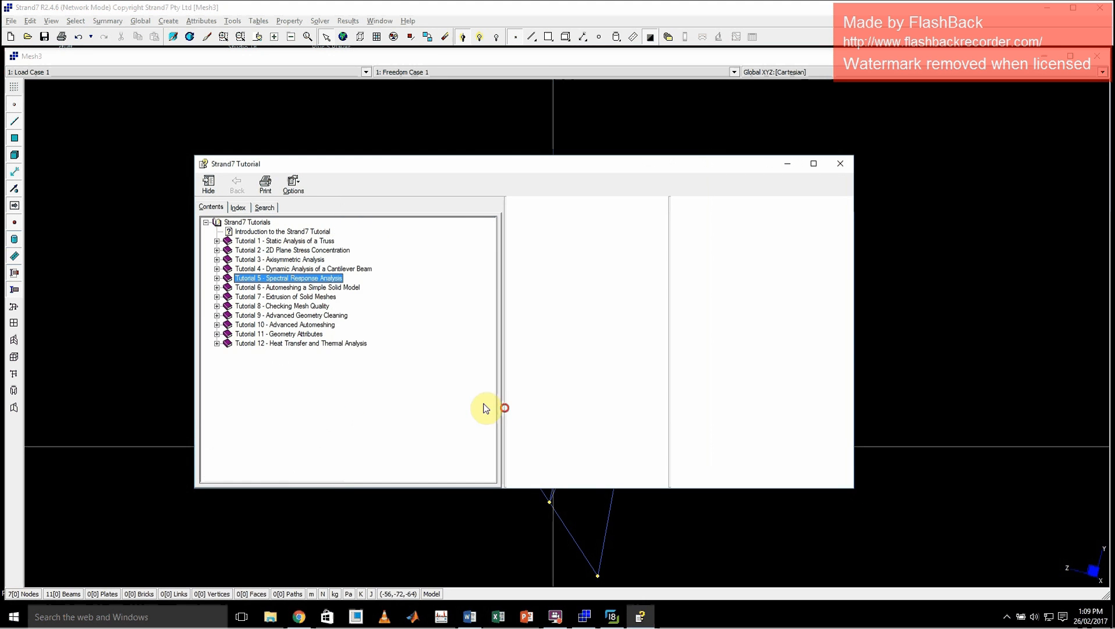
# Examine the titles of the twelve tutorials, from Static Analysis of a Truss to Heat Transfer and Thermal Analysis
pyautogui.click(274, 241)
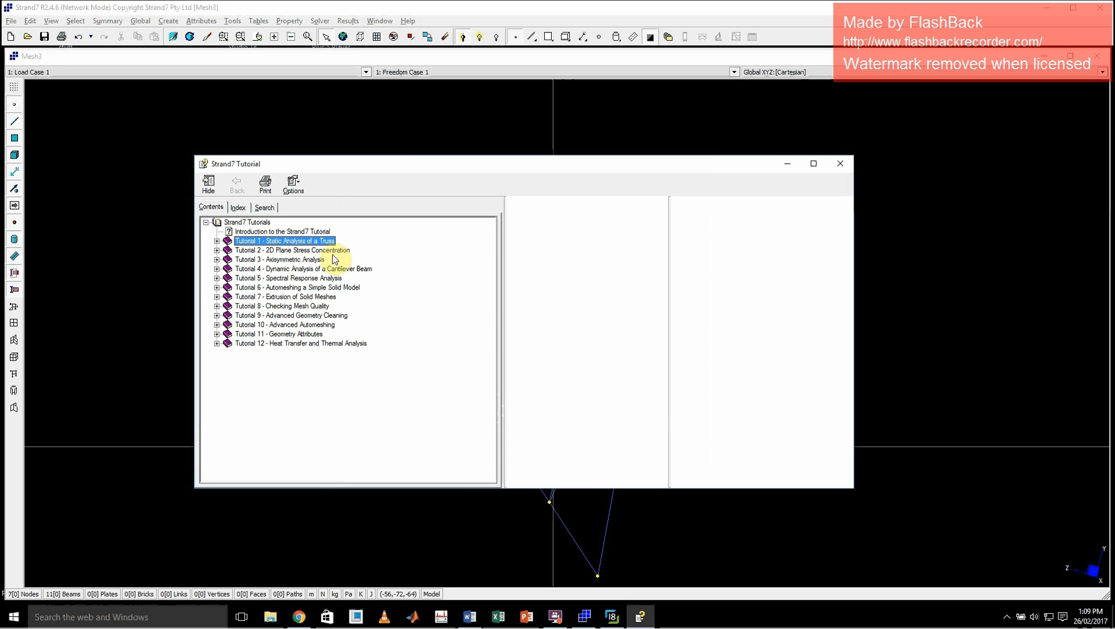
pyautogui.click(289, 251)
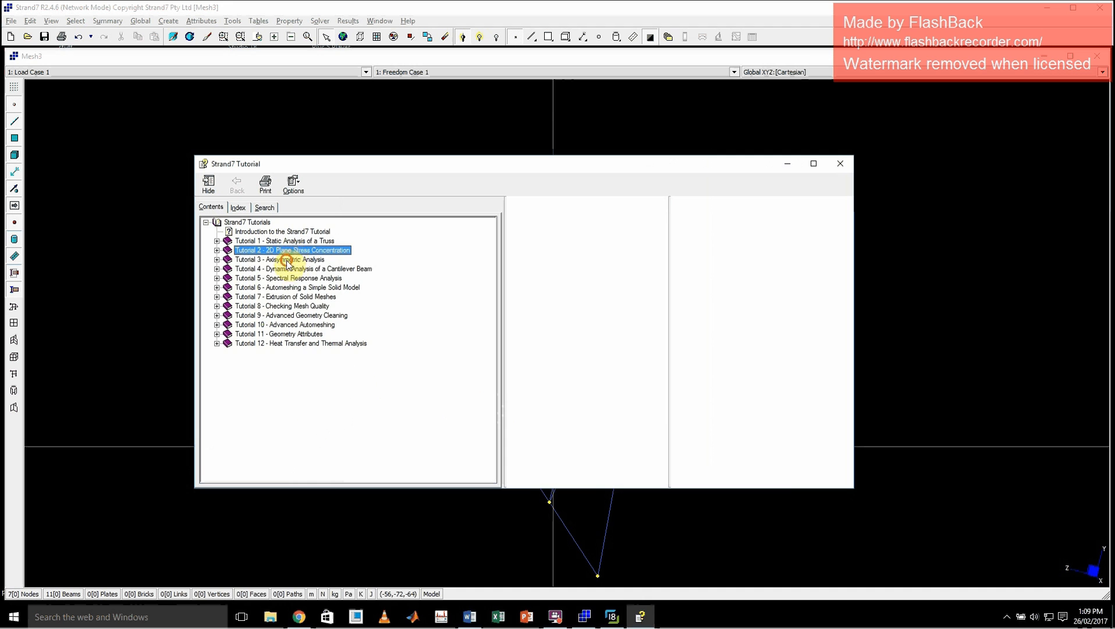
pyautogui.click(288, 261)
pyautogui.click(290, 270)
pyautogui.click(291, 287)
pyautogui.click(291, 306)
pyautogui.click(292, 326)
pyautogui.click(296, 344)
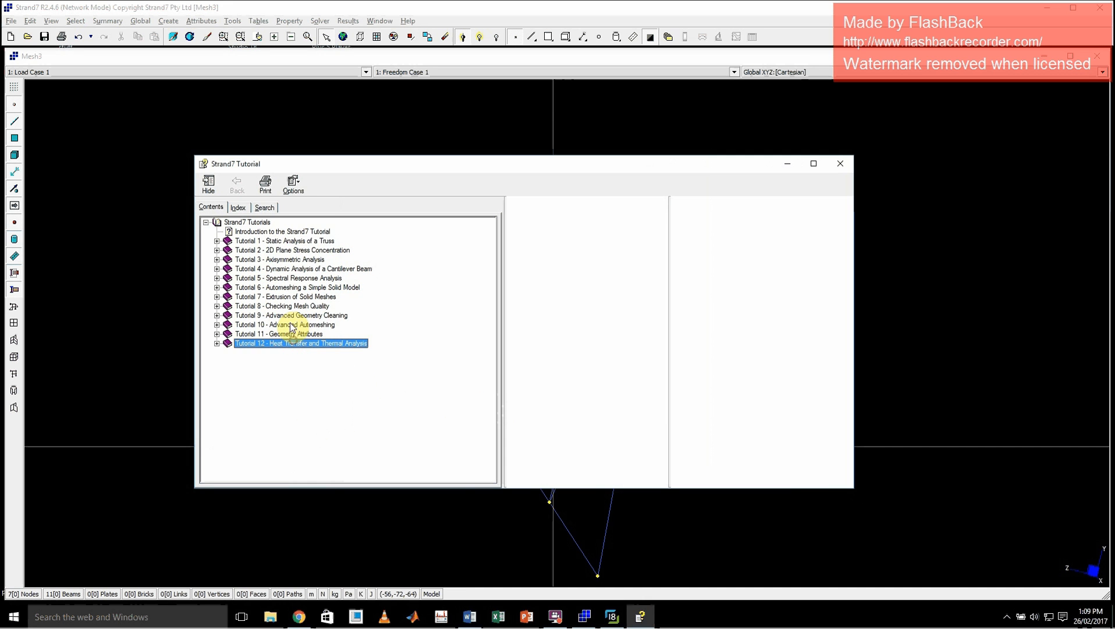
pyautogui.click(294, 241)
pyautogui.click(284, 260)
pyautogui.click(292, 269)
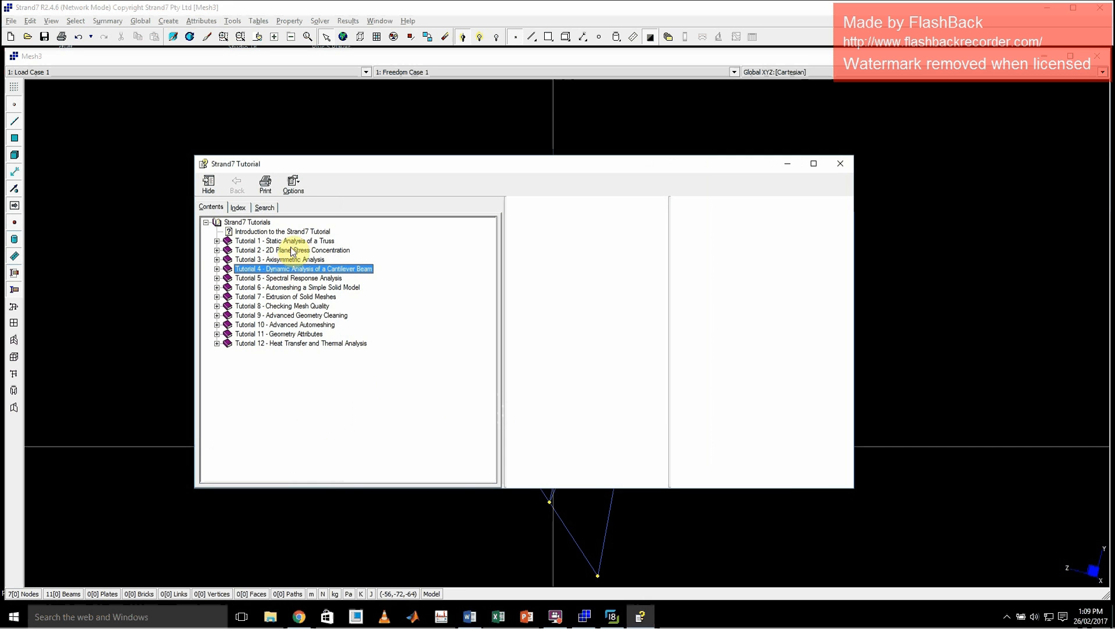
# Expand the Welded Frame section of Tutorial 1, look over its topics on modelling, restraints and forces, and close the tutorials
pyautogui.click(217, 241)
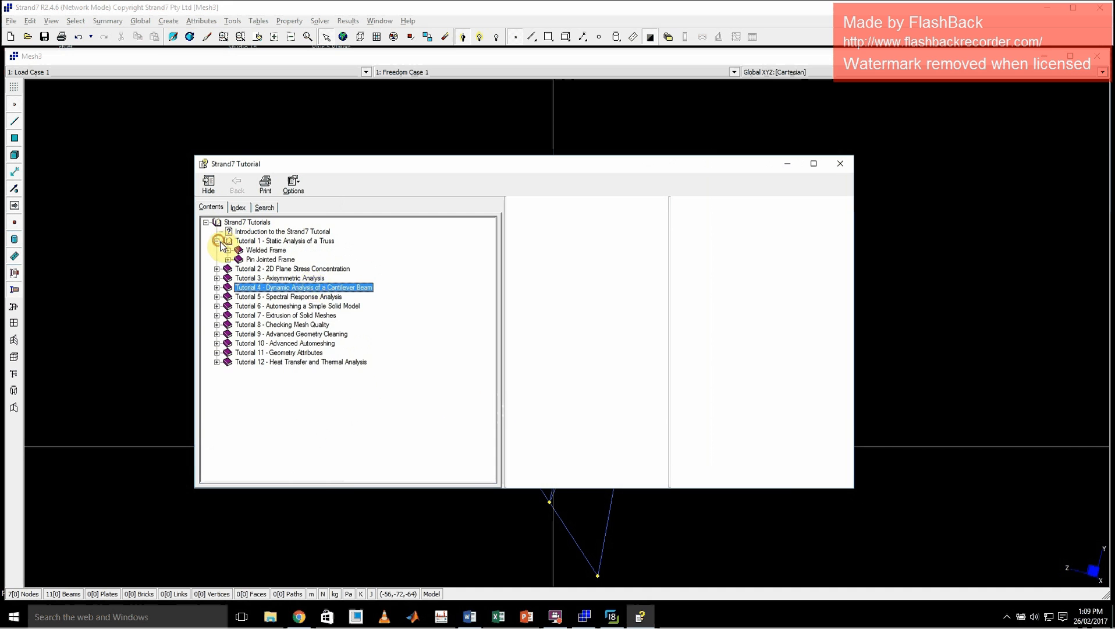
pyautogui.doubleClick(258, 250)
pyautogui.click(277, 270)
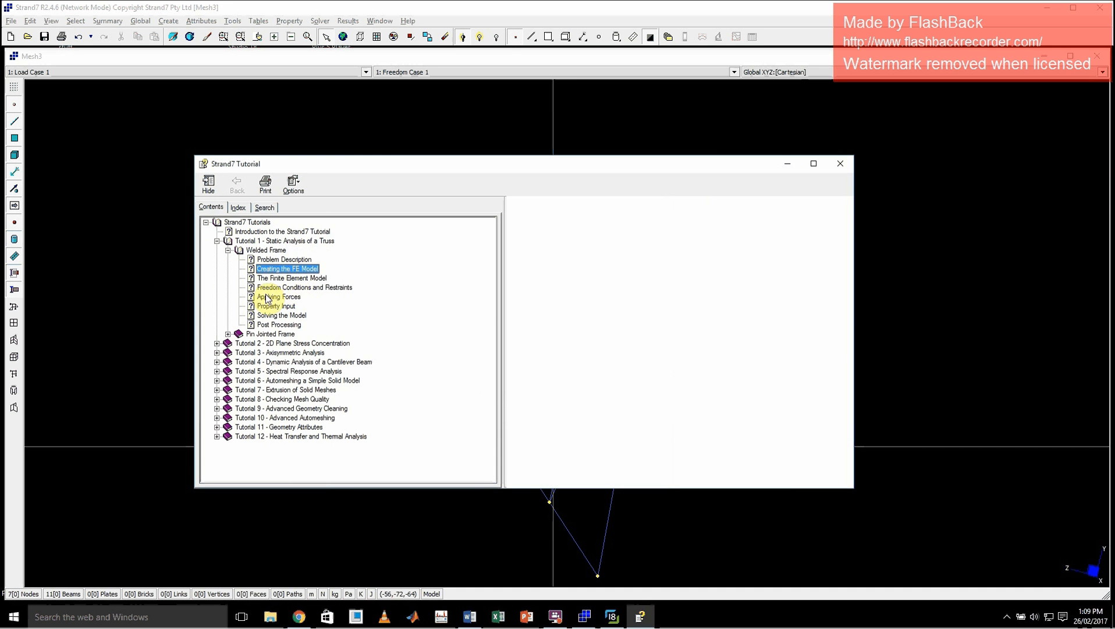
pyautogui.click(267, 296)
pyautogui.click(273, 278)
pyautogui.click(279, 286)
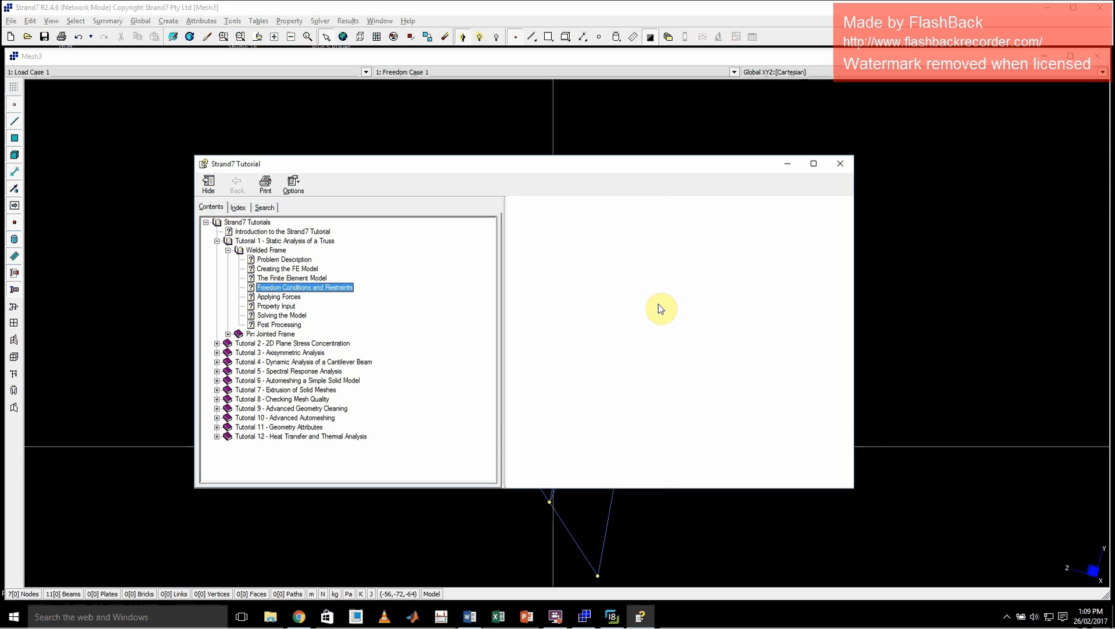
pyautogui.click(845, 165)
# Set the viewing angles to the front XY Plane preset and close the Viewing Angles dialog
pyautogui.doubleClick(418, 330)
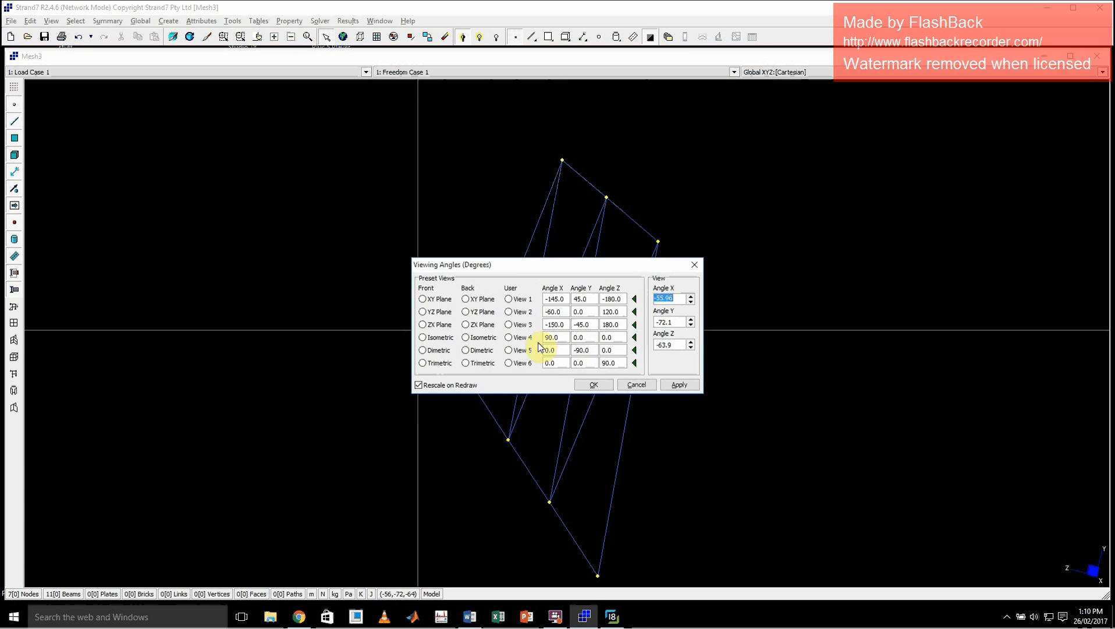
pyautogui.click(423, 298)
pyautogui.click(680, 383)
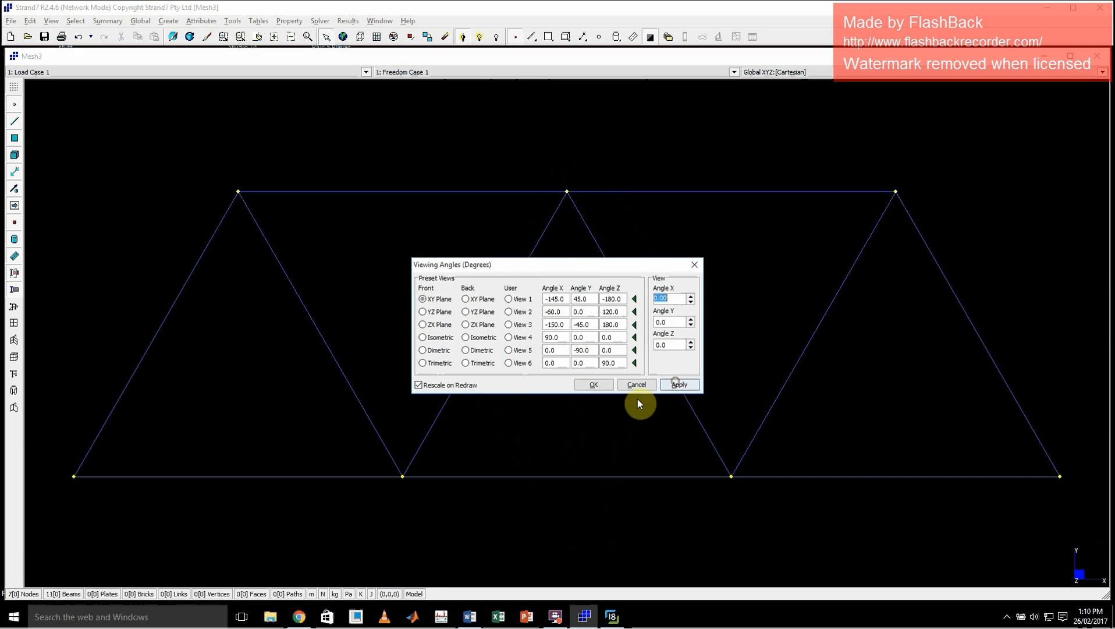
pyautogui.click(593, 384)
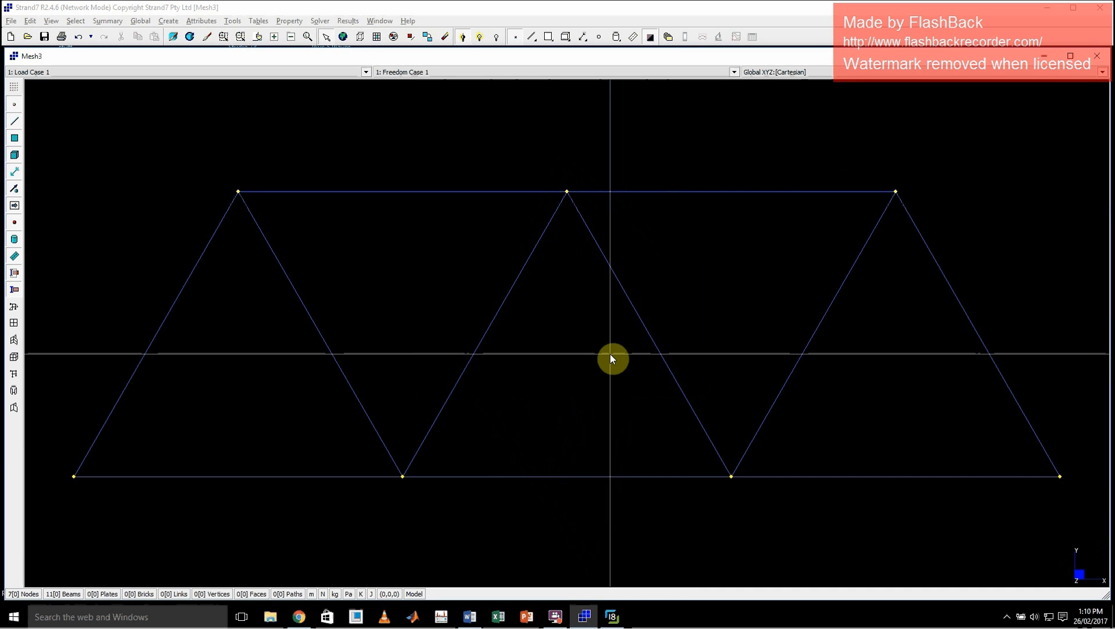